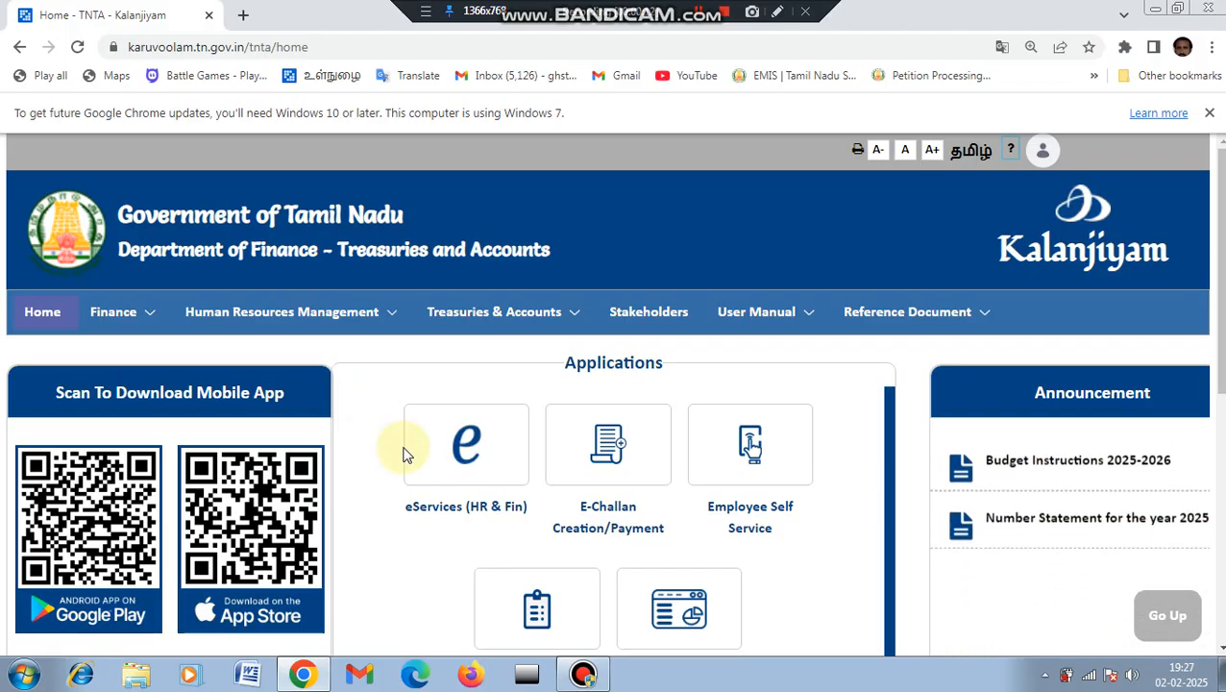
# Step: Launch the eServices (HR & Fin) application from the Kalanjiyam portal's Applications
pyautogui.click(461, 464)
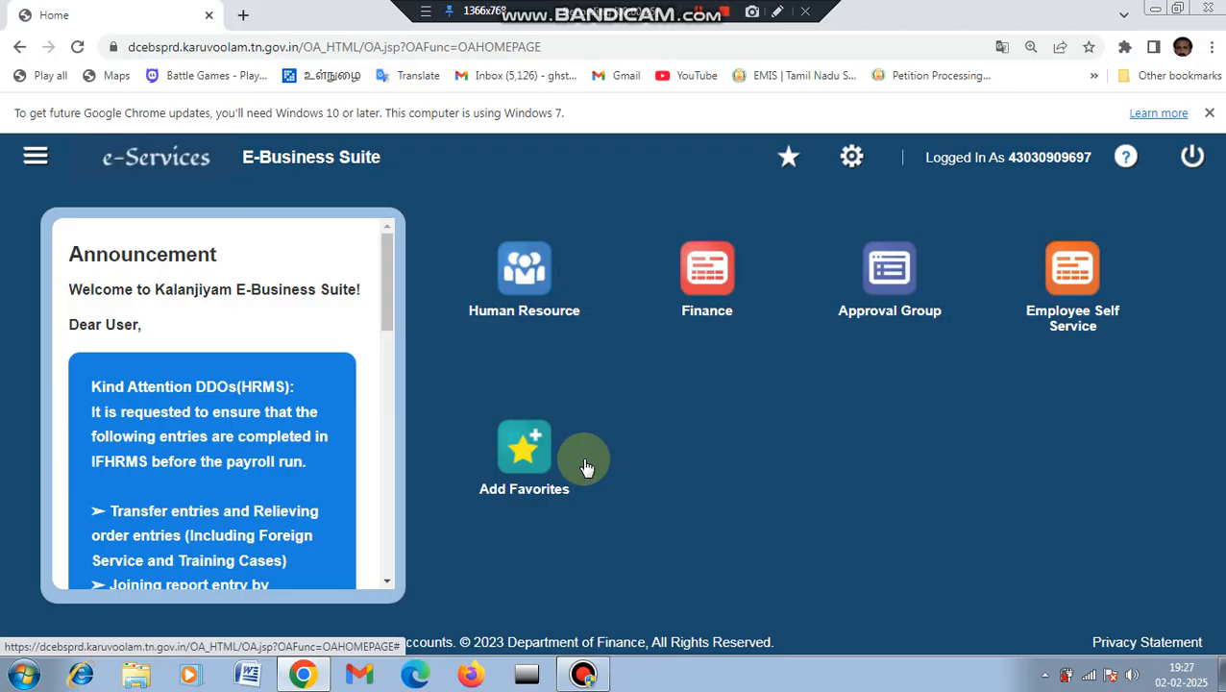
# Step: Enter the Human Resource module and go to its Employee Profile page
pyautogui.click(535, 307)
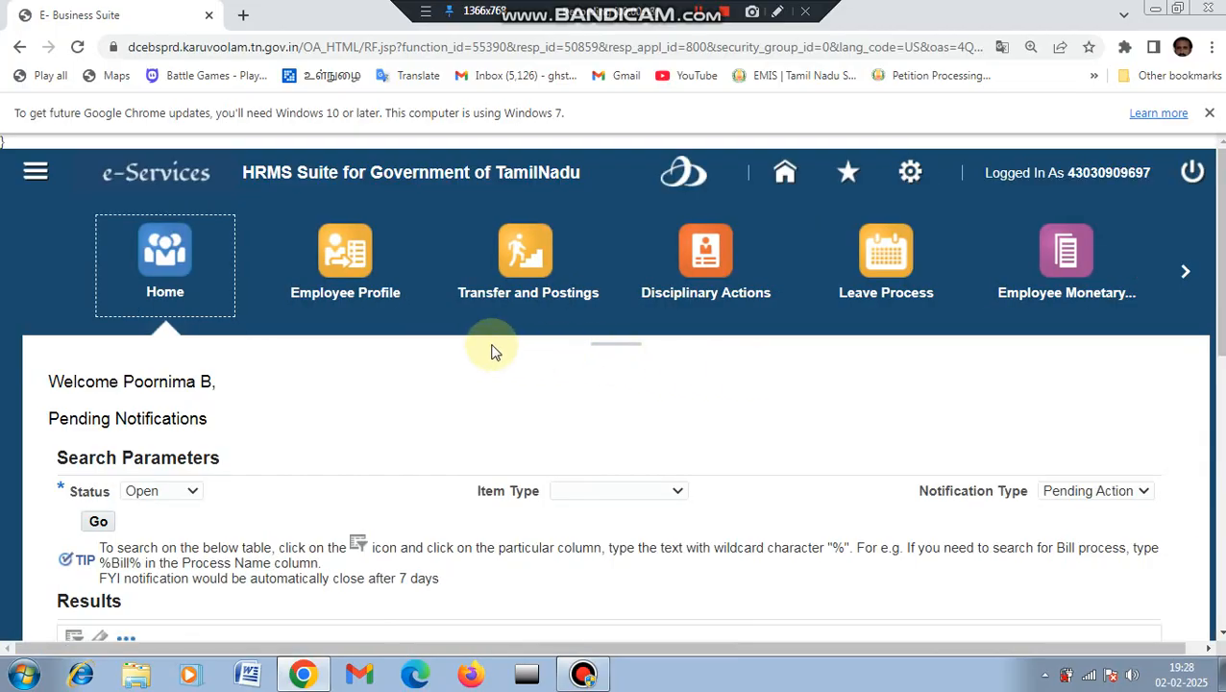
pyautogui.click(363, 299)
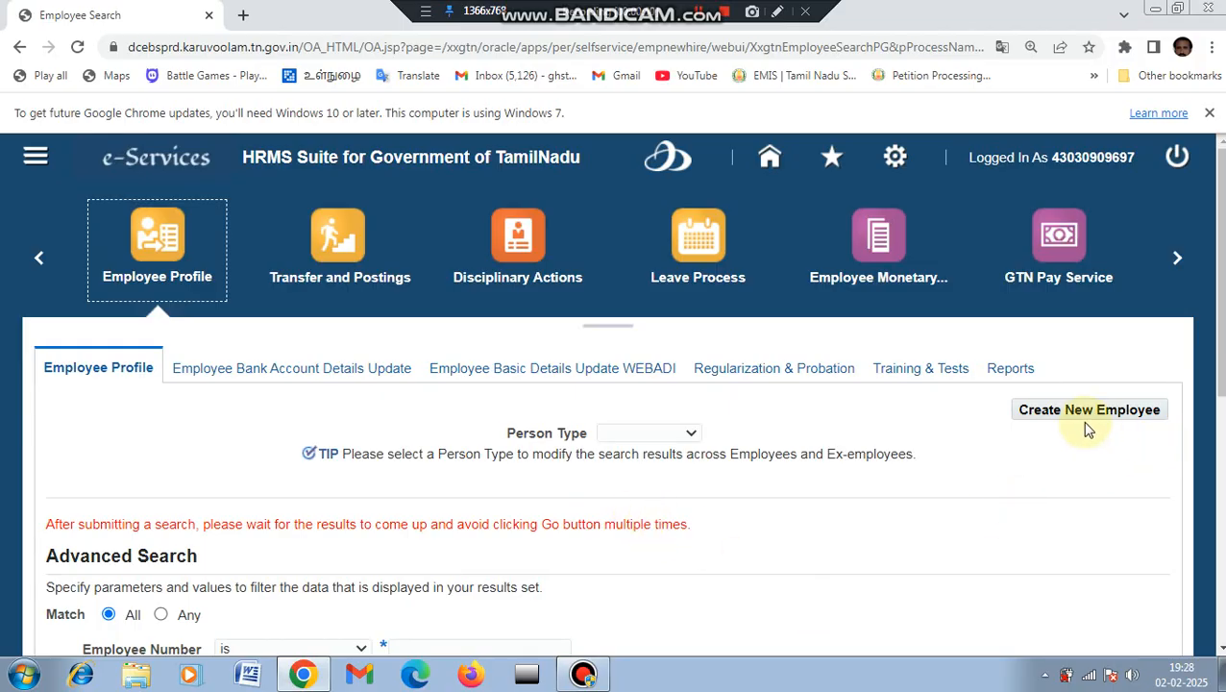
# Step: Start a new employee record with Create New Employee on the Employee Profile page
pyautogui.click(780, 17)
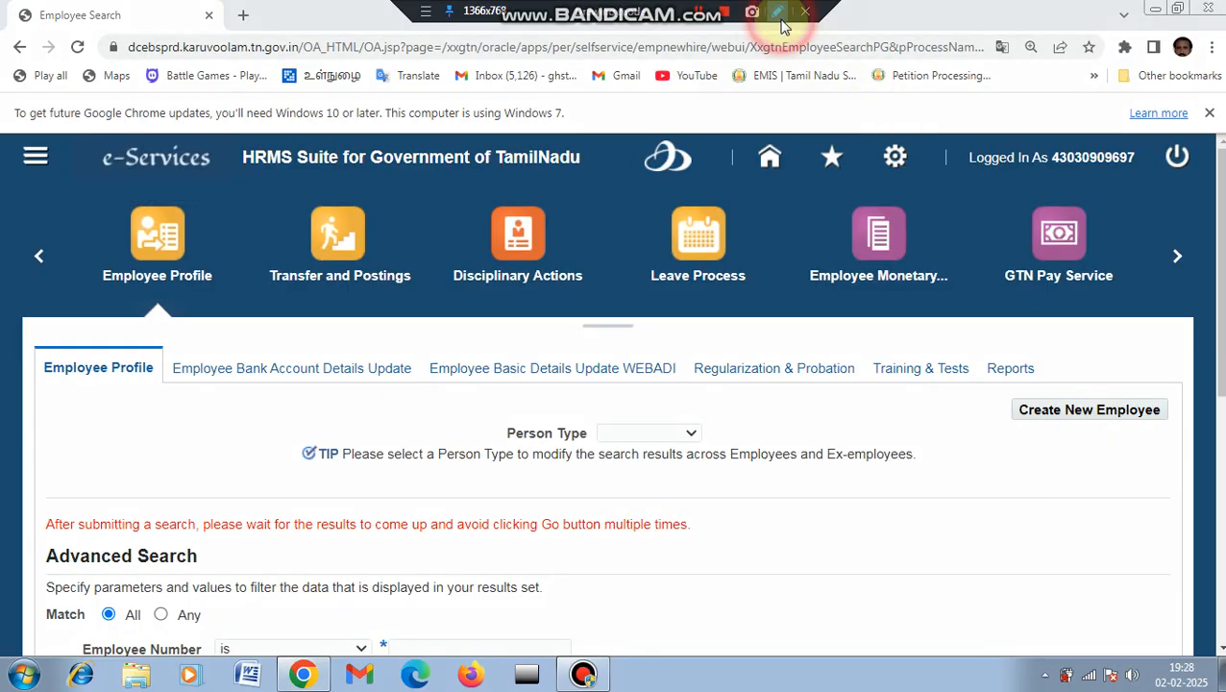
pyautogui.click(1213, 36)
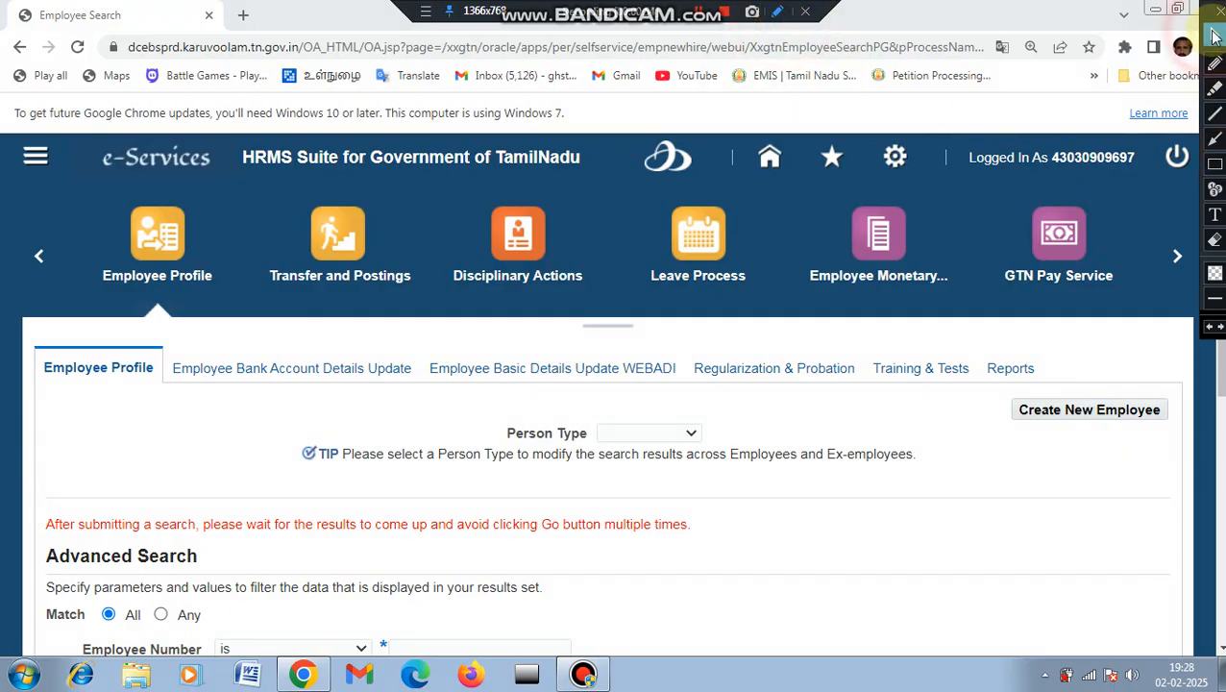
pyautogui.click(1214, 163)
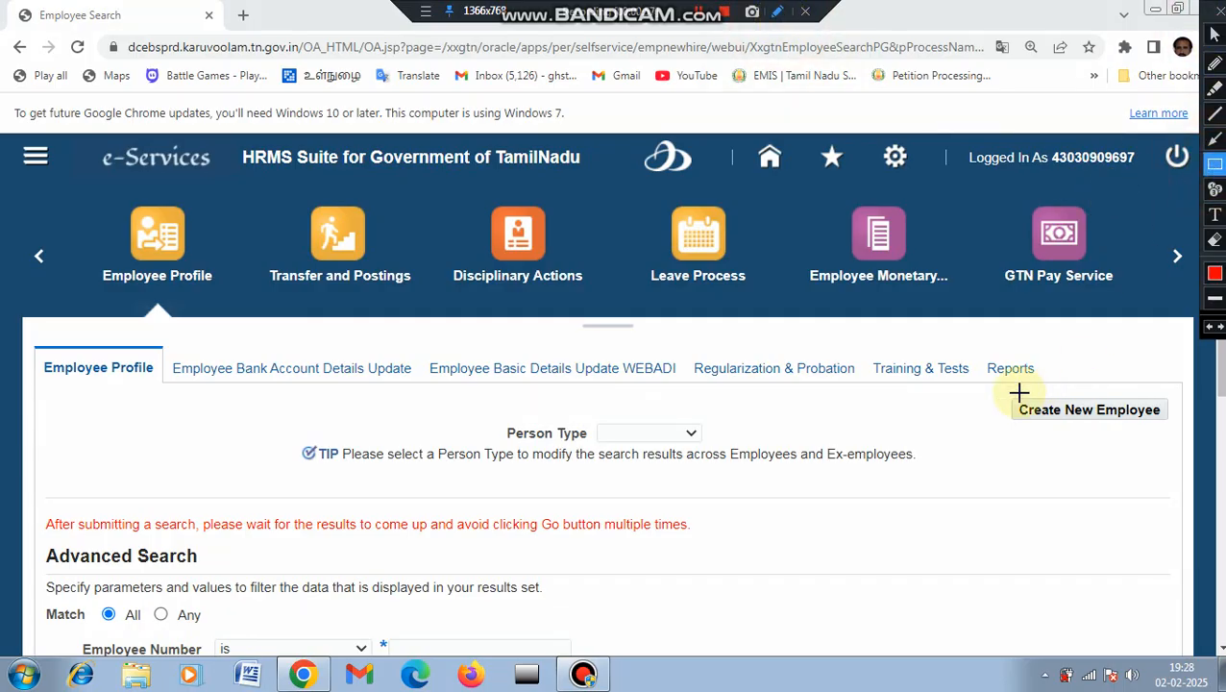
pyautogui.moveTo(1019, 392); pyautogui.dragTo(1147, 438)
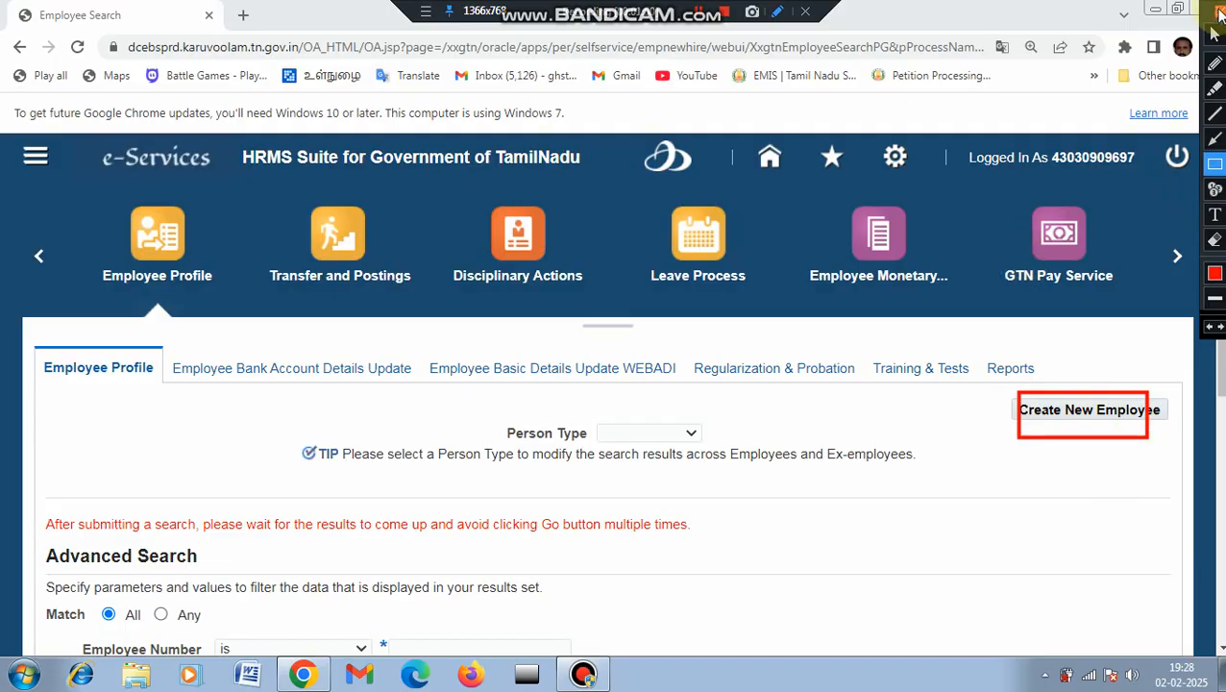
pyautogui.click(1216, 12)
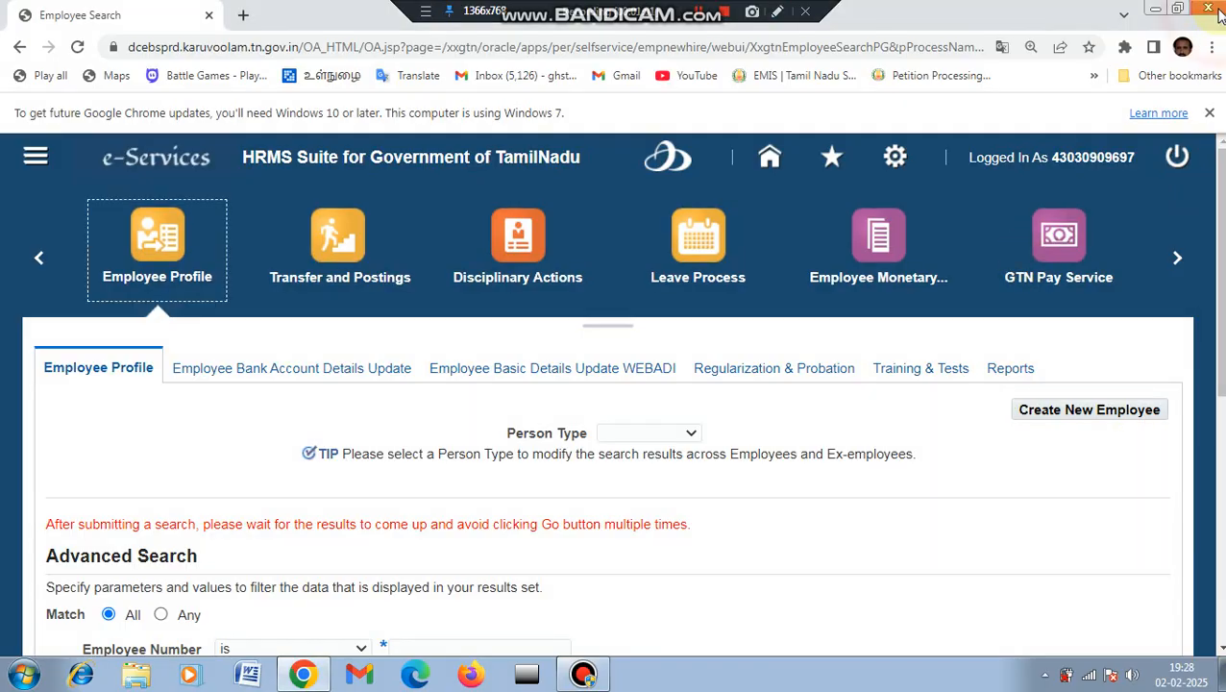
pyautogui.click(1080, 413)
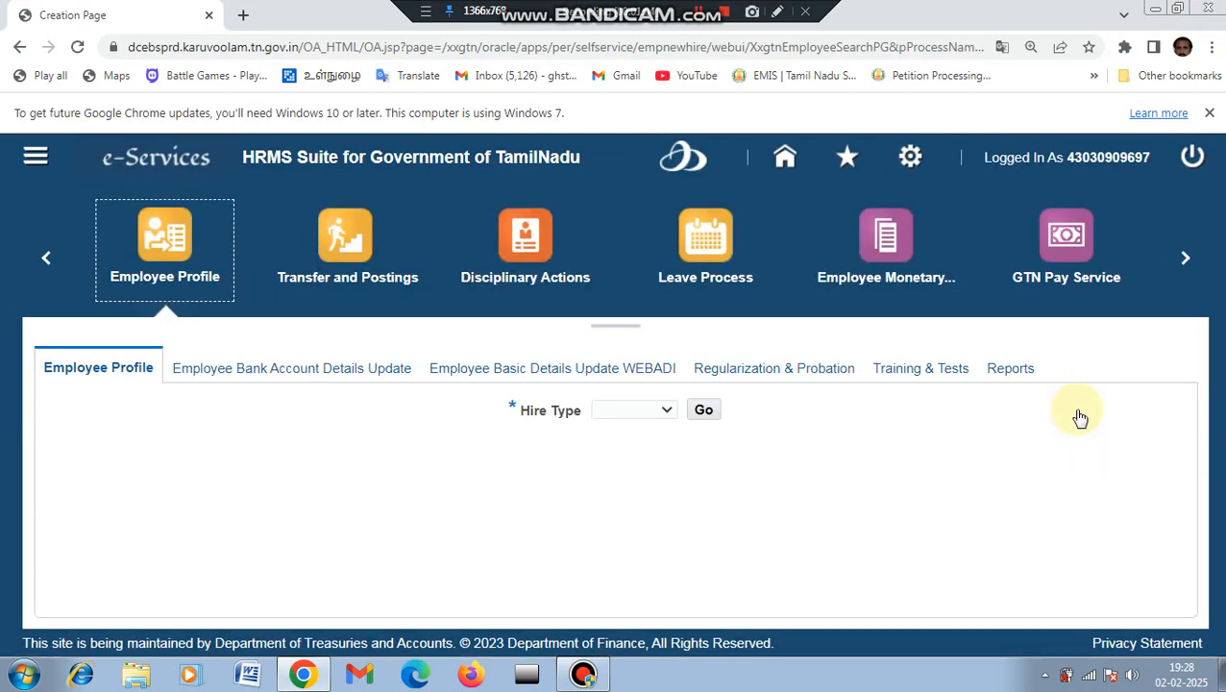
# Step: Choose Employee as the hire type and load the New Hire Details form
pyautogui.click(667, 413)
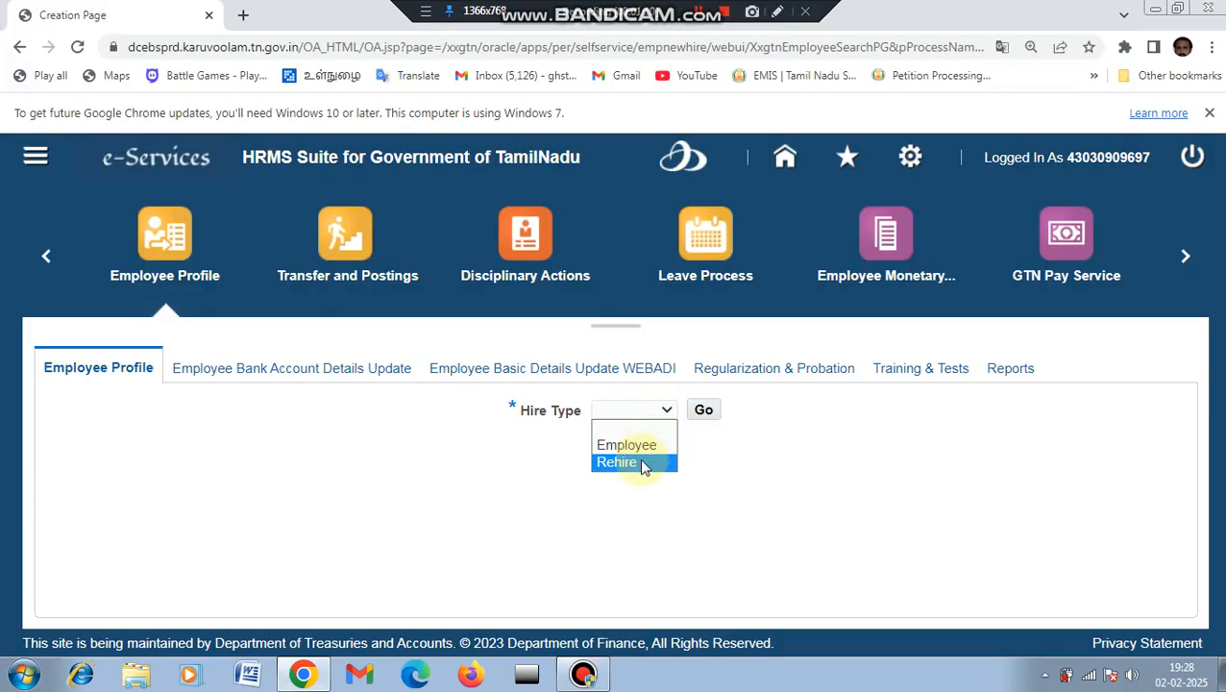
pyautogui.press('Up')
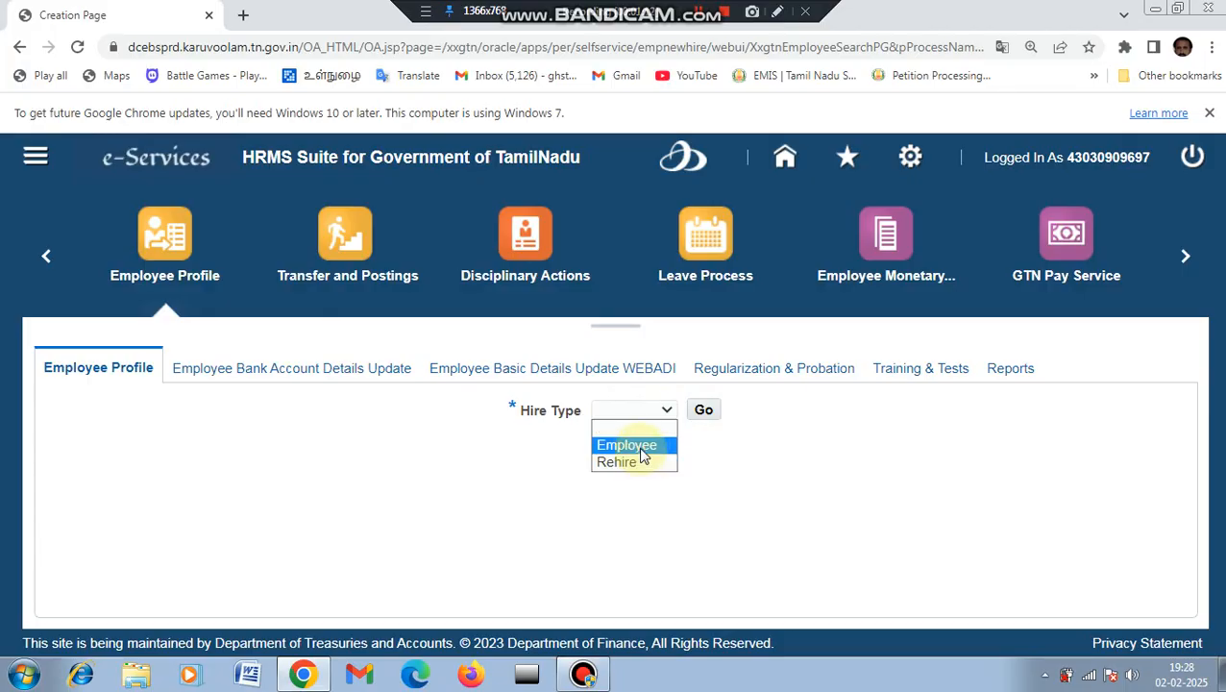
pyautogui.click(640, 449)
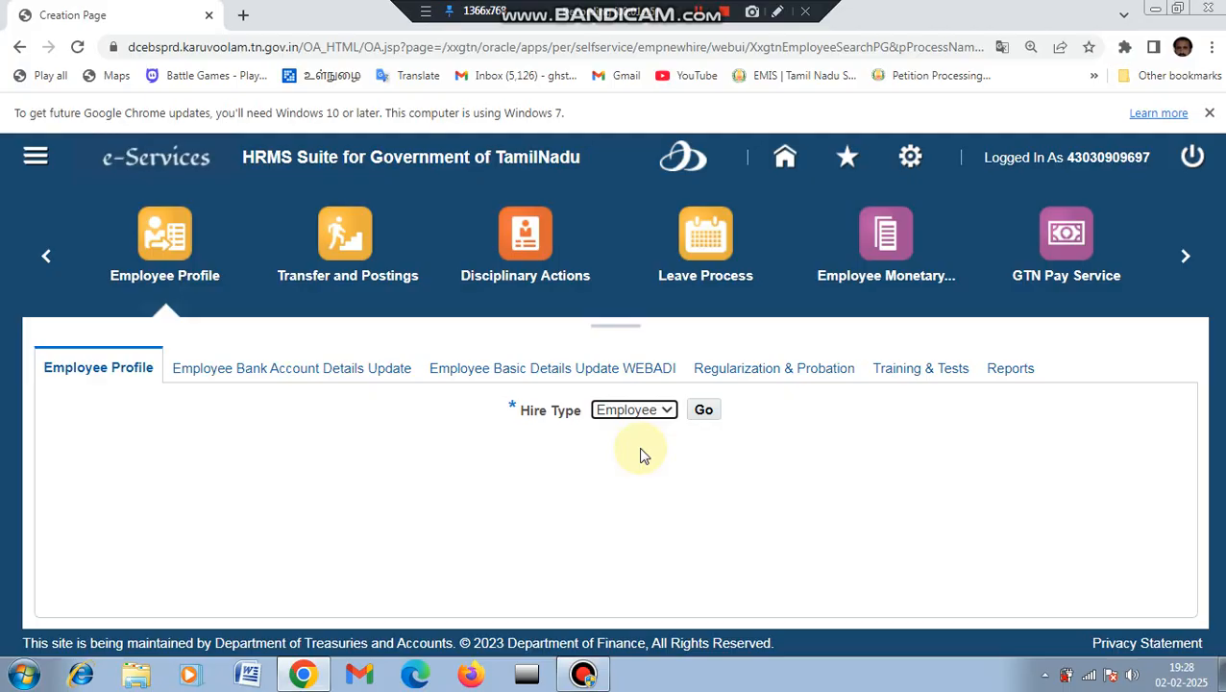
pyautogui.click(704, 411)
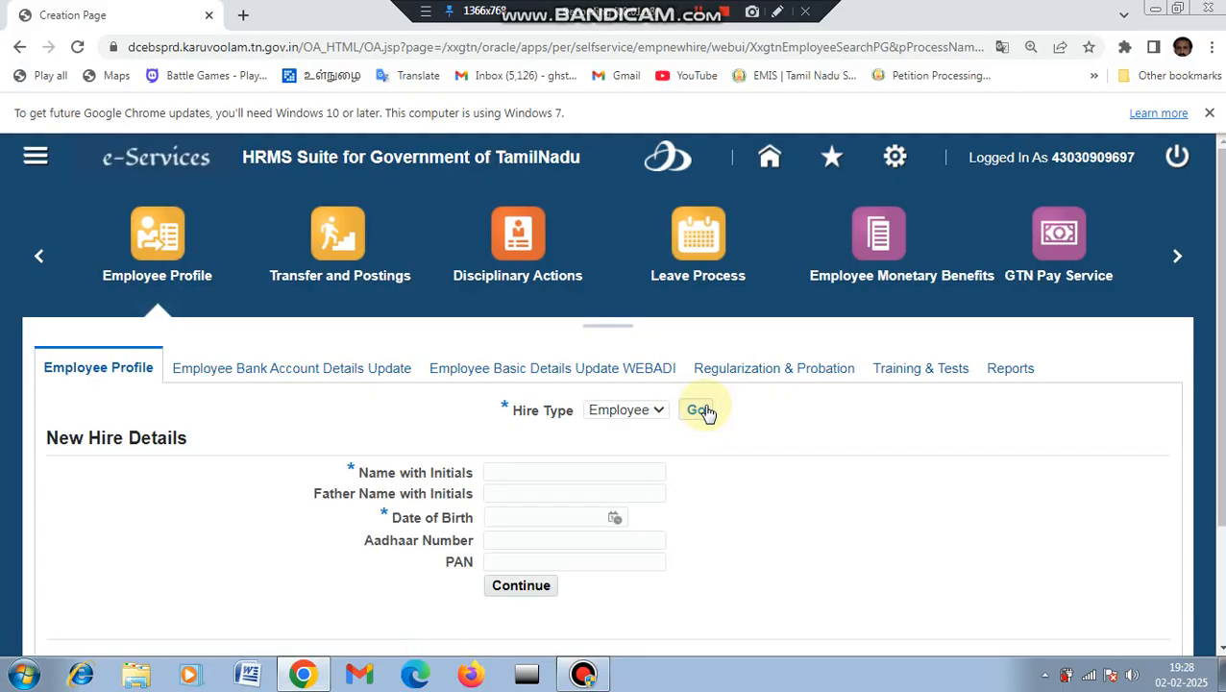
# Step: Enter the new hire's name and father's name
pyautogui.click(534, 474)
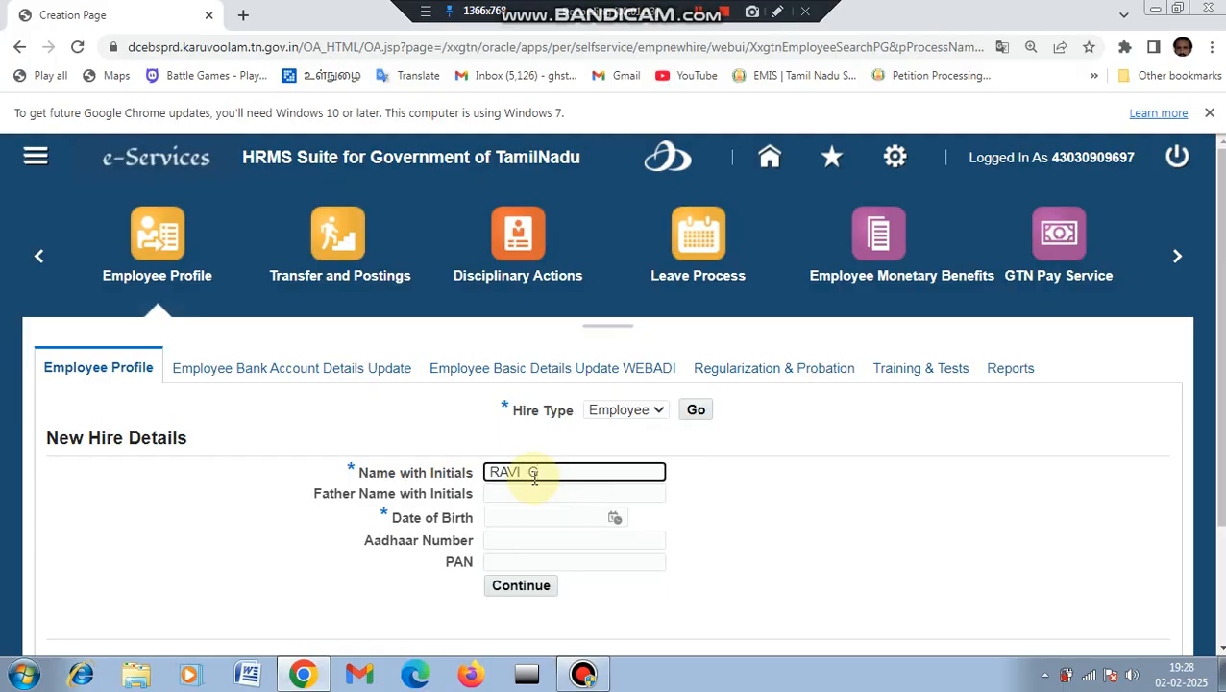
pyautogui.click(519, 497)
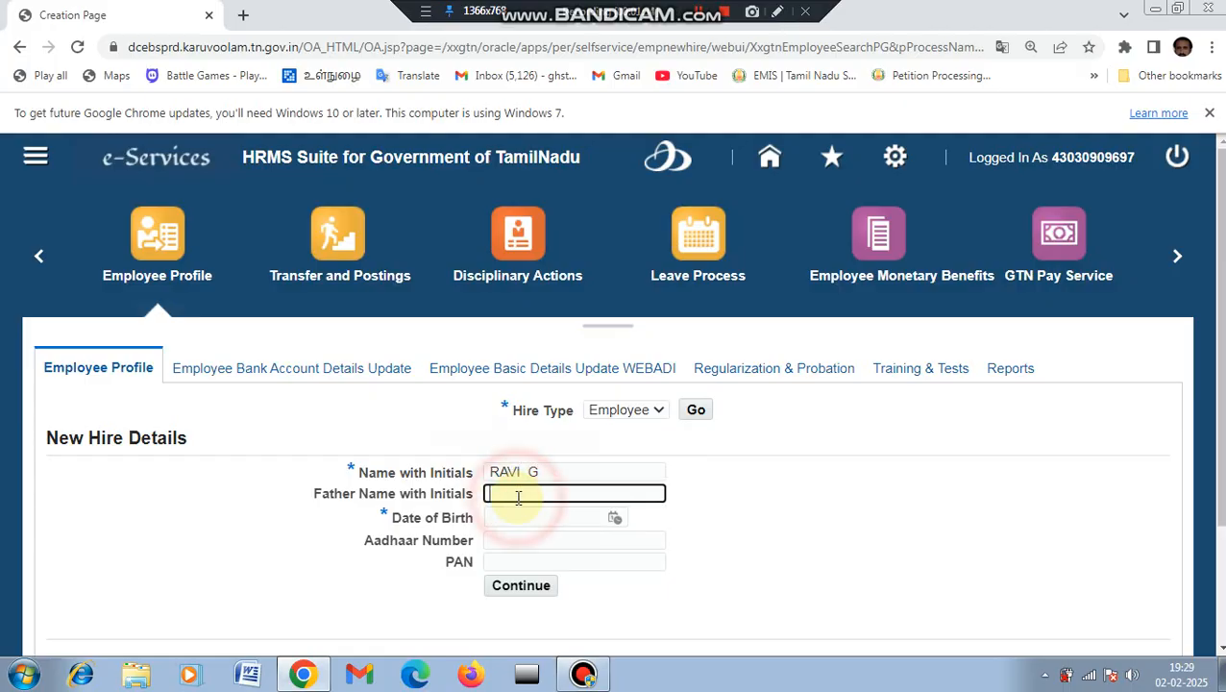
pyautogui.write('KUMAR R')
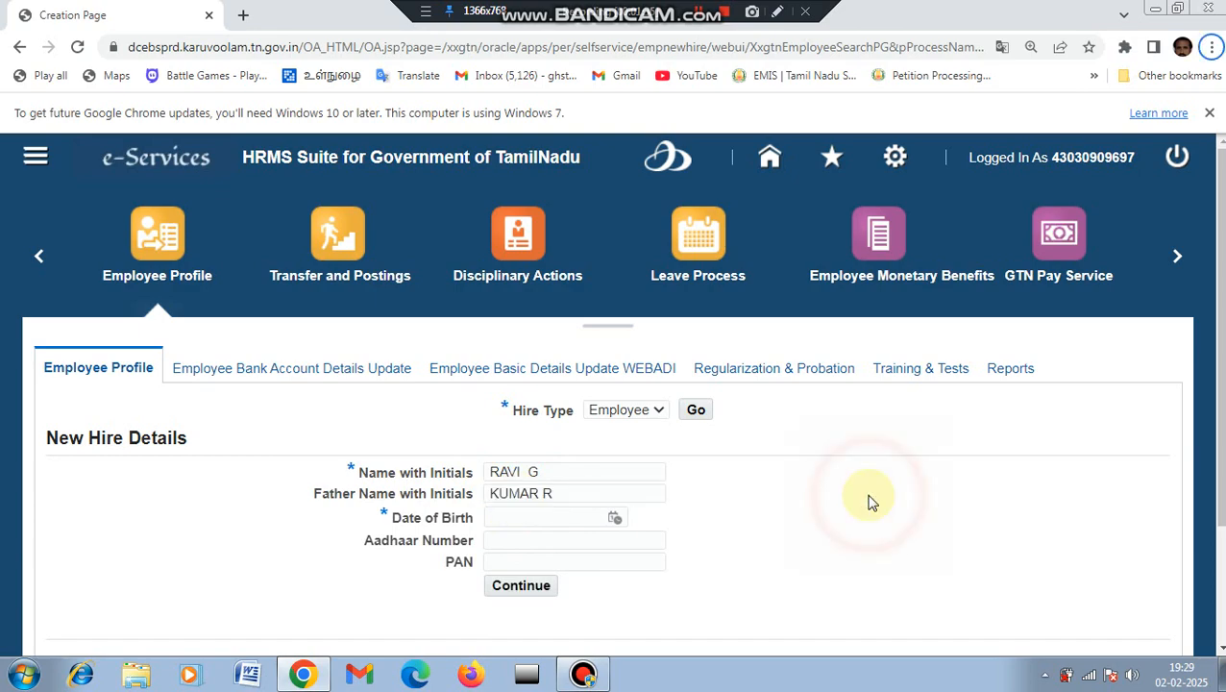
# Step: Set the date of birth to 01-Feb-1996 using the calendar
pyautogui.click(616, 517)
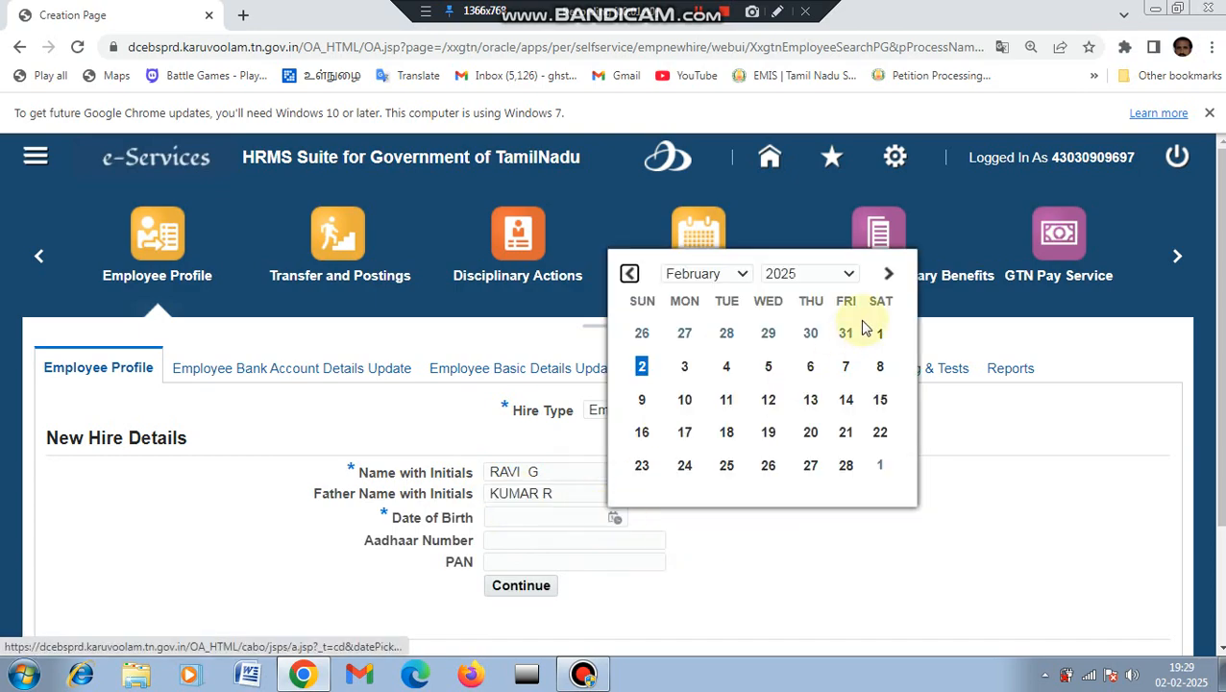
pyautogui.click(848, 274)
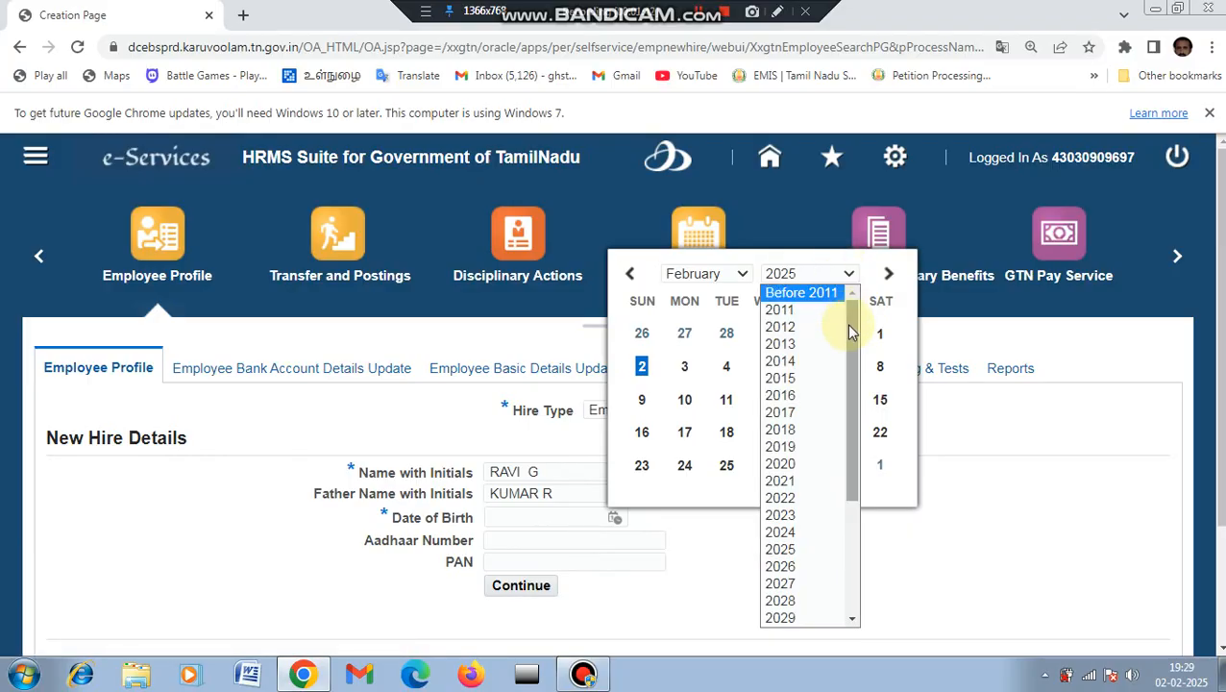
pyautogui.click(819, 296)
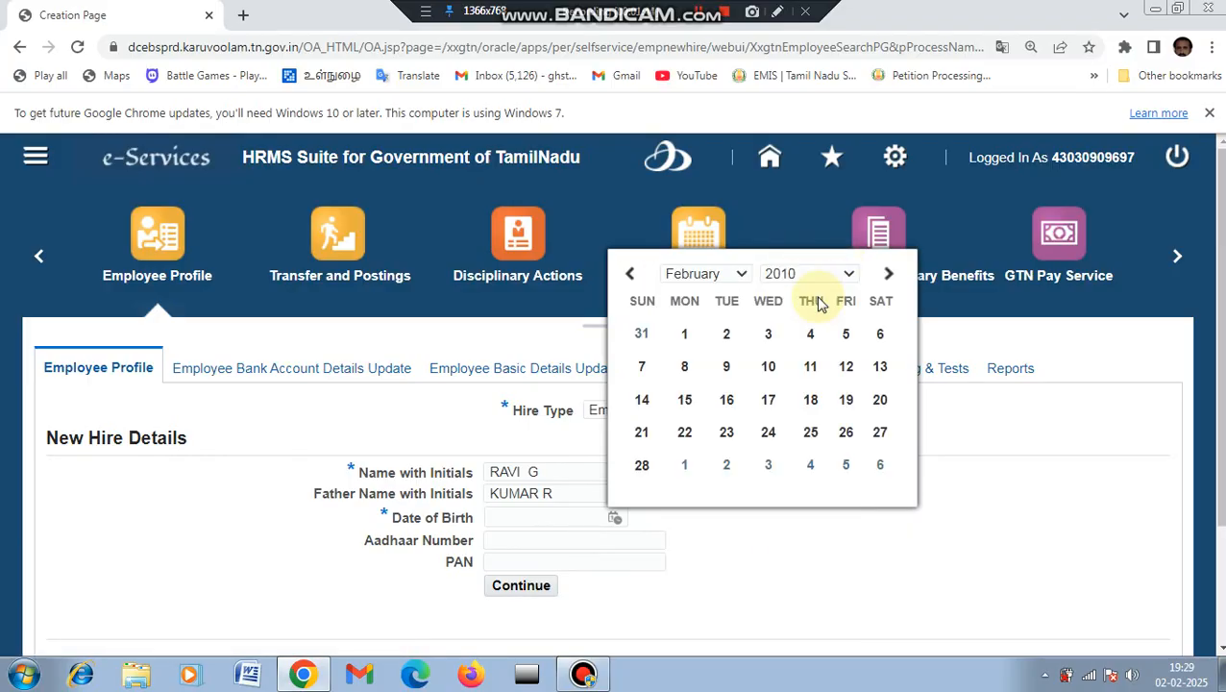
pyautogui.click(844, 274)
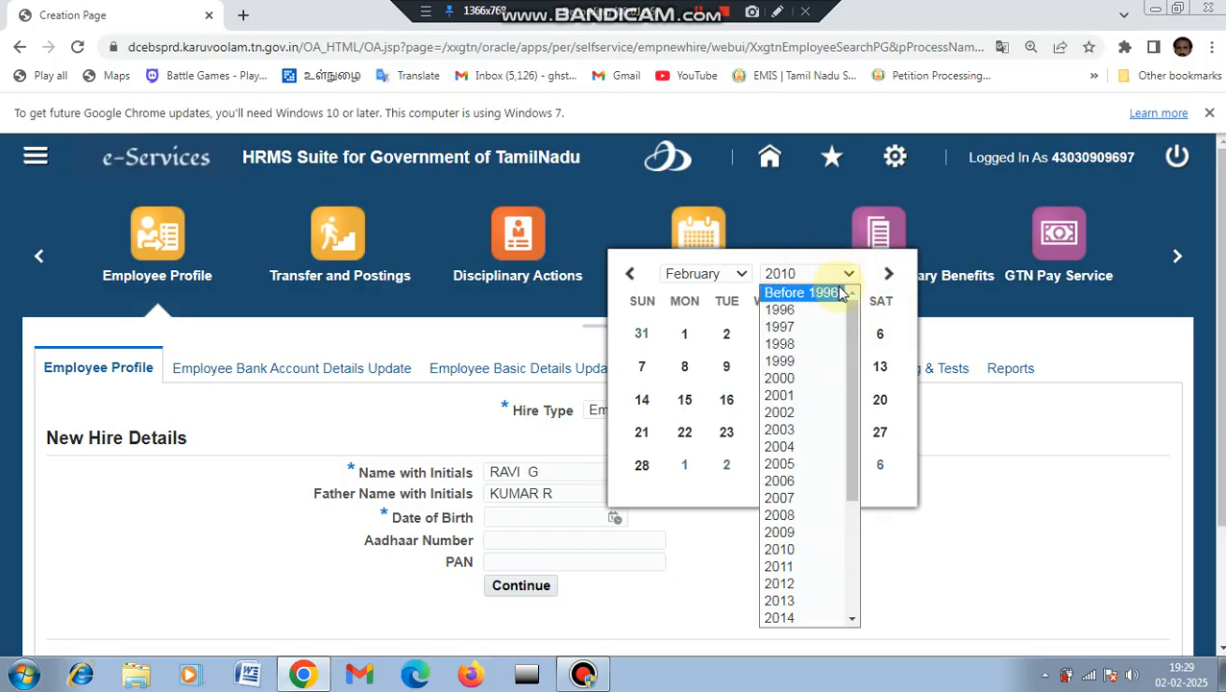
pyautogui.click(783, 309)
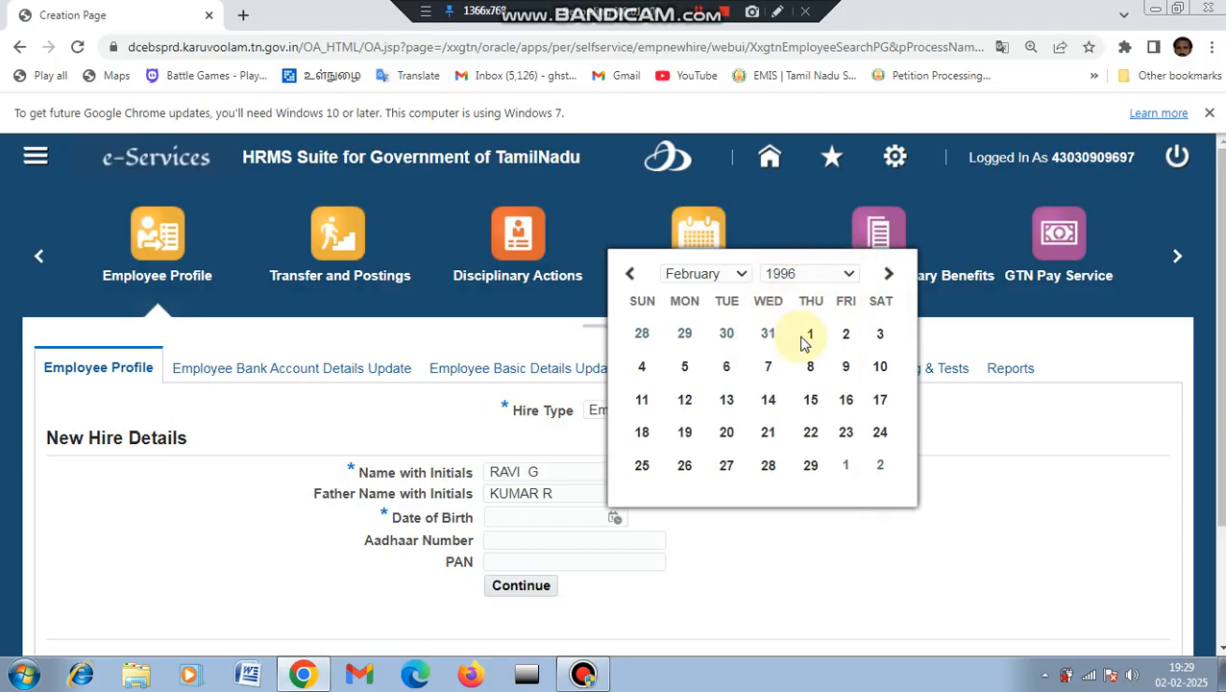
pyautogui.click(808, 339)
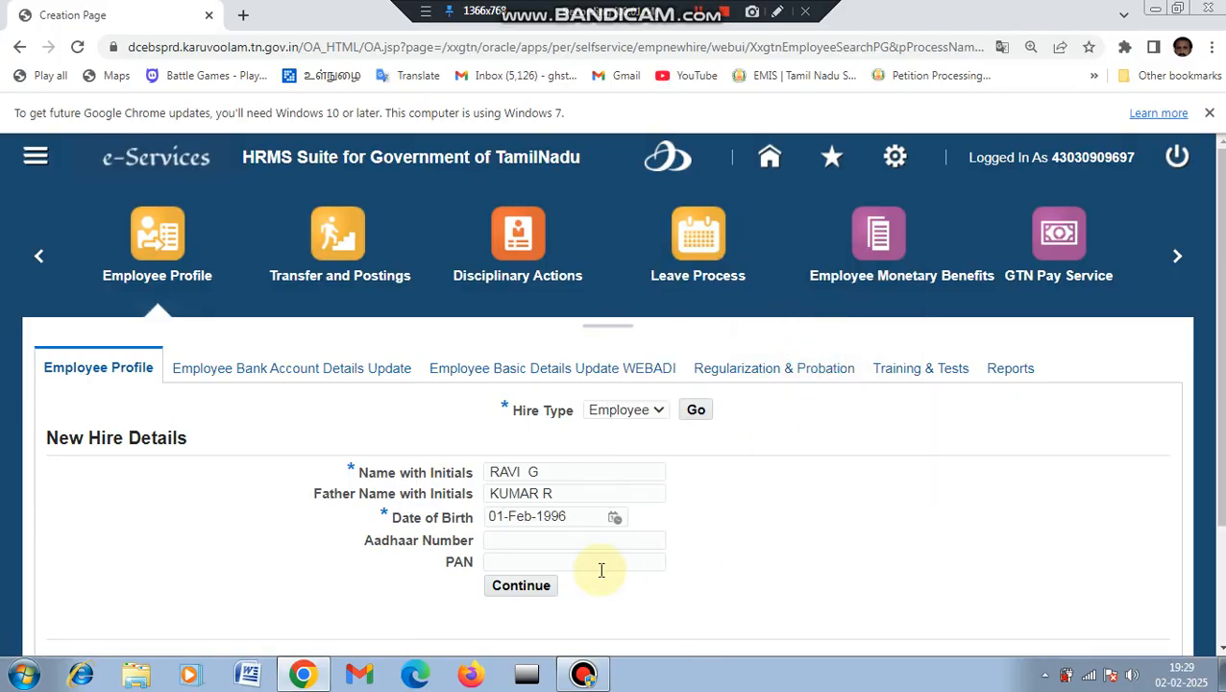
pyautogui.click(527, 541)
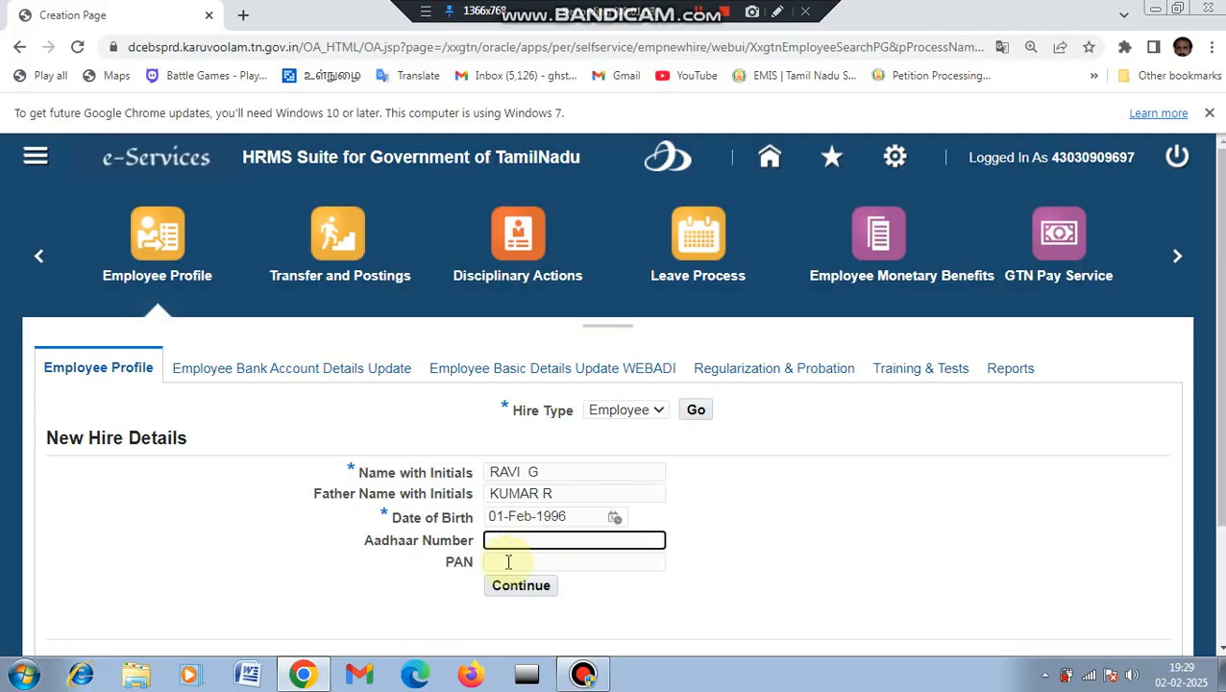
pyautogui.scroll(-1, 553, 534)
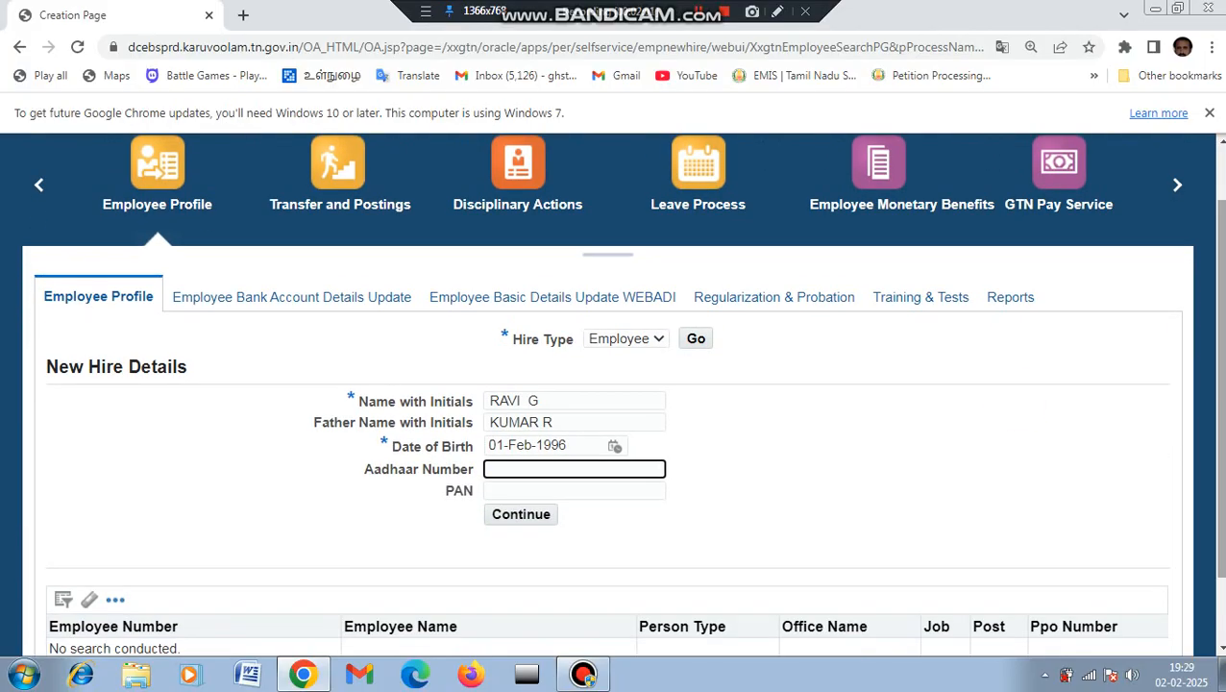
# Step: Submit the new hire details with Create to reach the Personal Details page
pyautogui.click(520, 519)
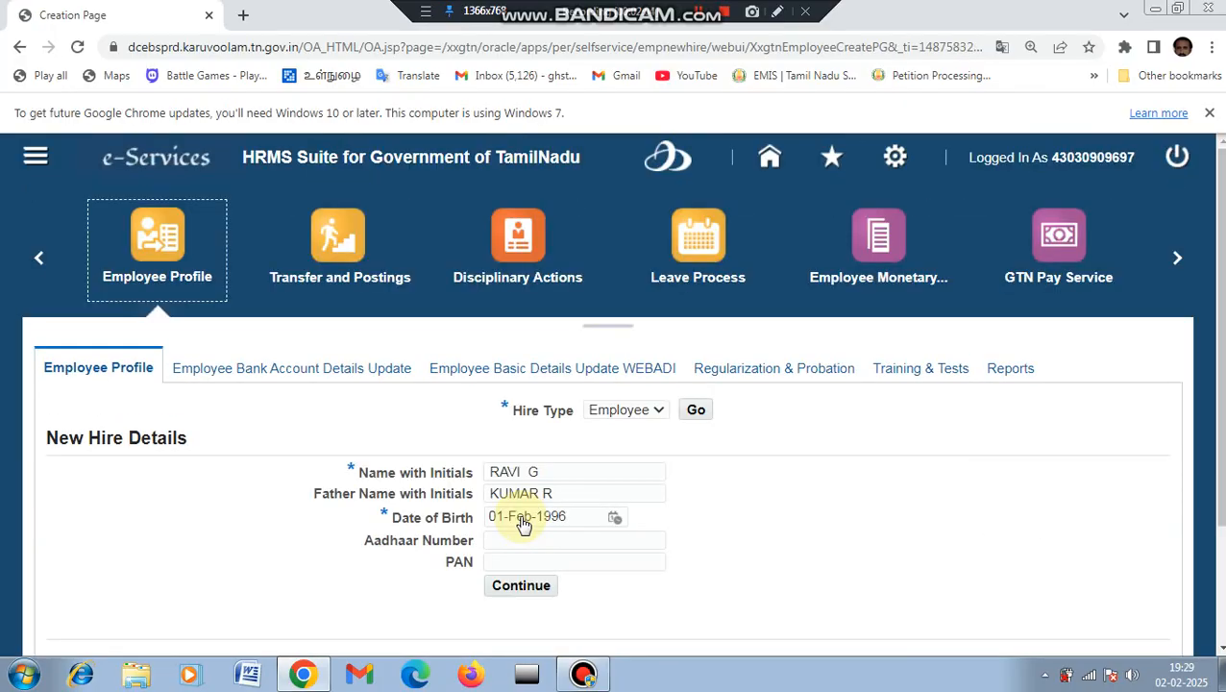
pyautogui.scroll(-2, 1212, 260)
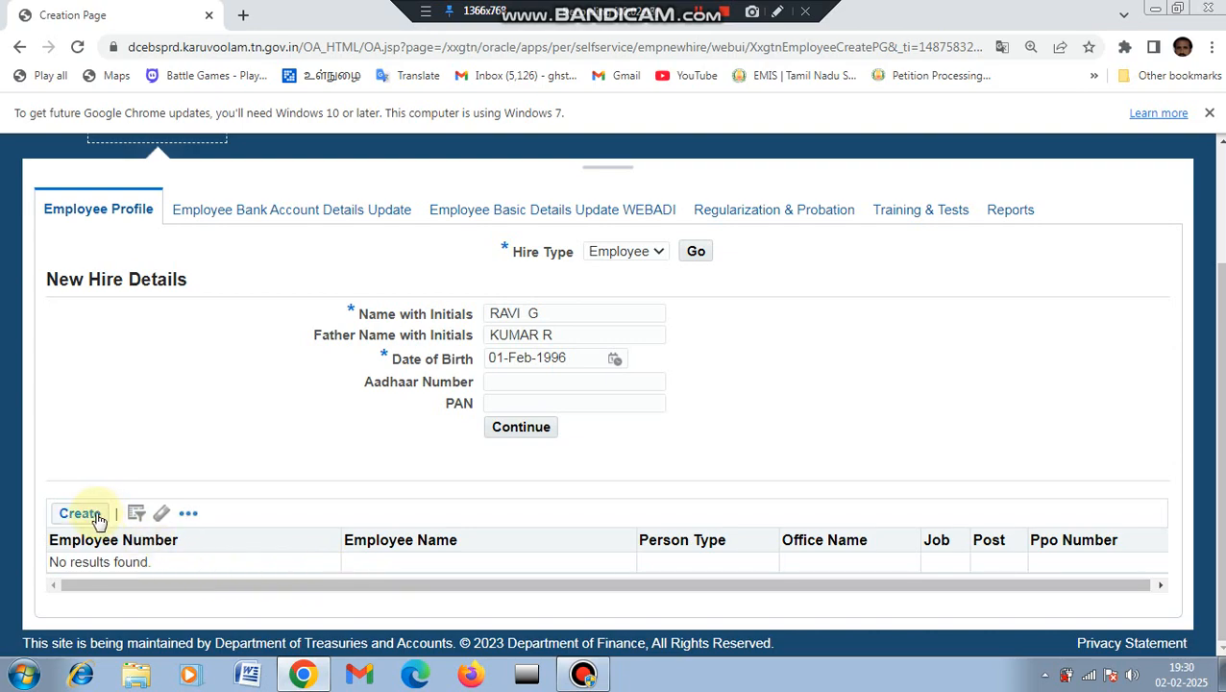
pyautogui.click(778, 12)
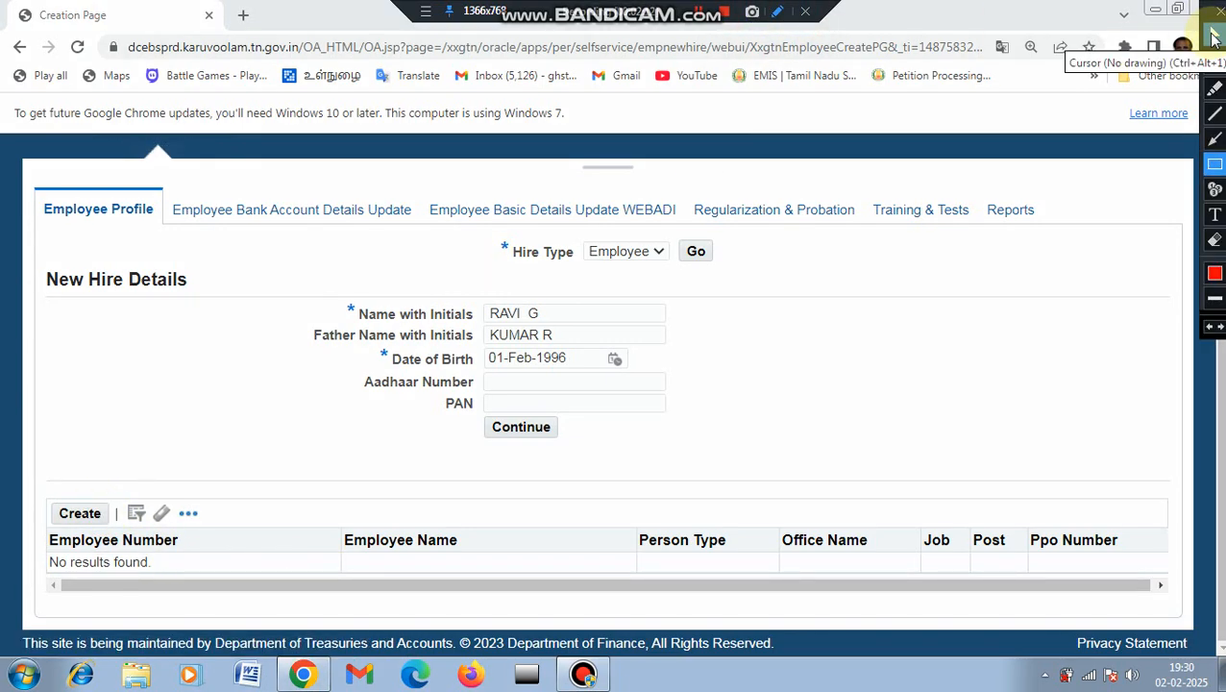
pyautogui.click(1216, 166)
pyautogui.moveTo(46, 496)
pyautogui.mouseDown()
pyautogui.moveTo(94, 531)
pyautogui.moveTo(125, 531)
pyautogui.mouseUp()
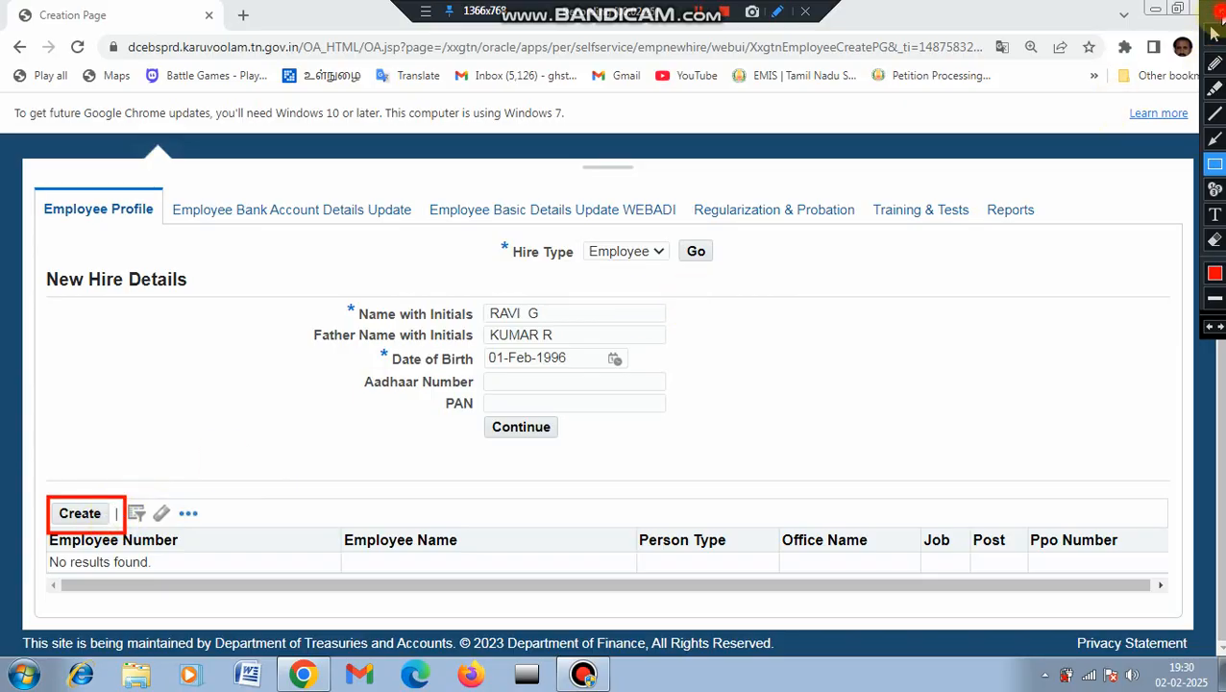
pyautogui.click(1214, 33)
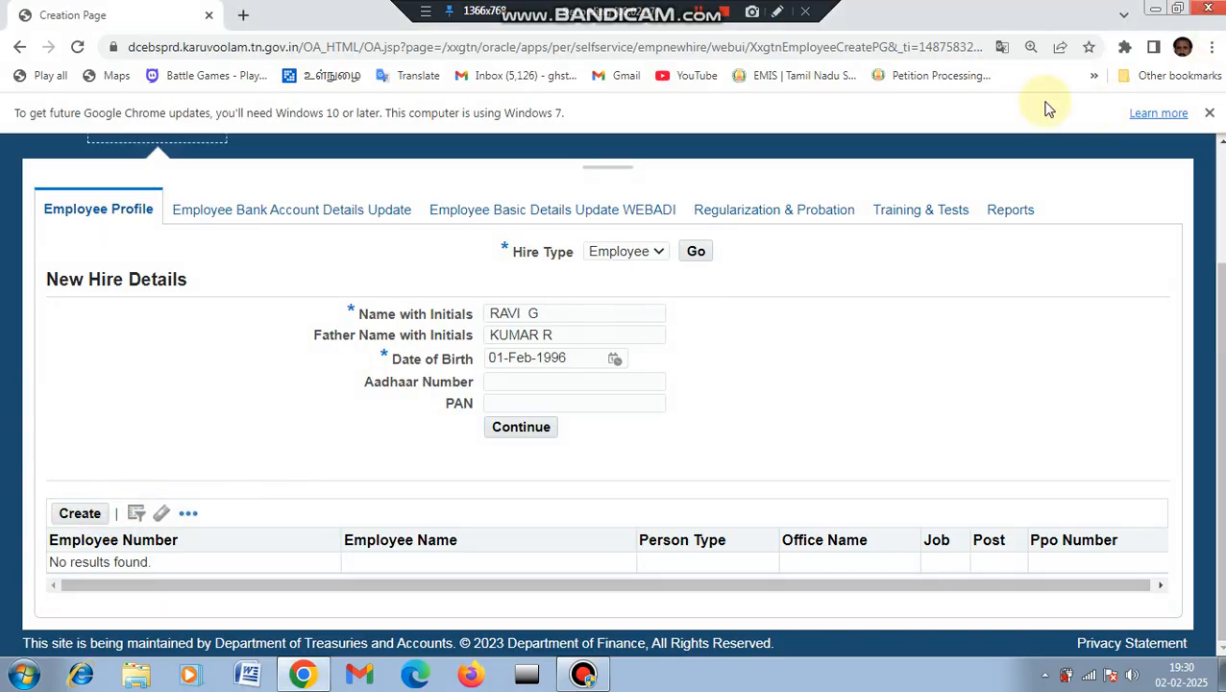
pyautogui.click(80, 514)
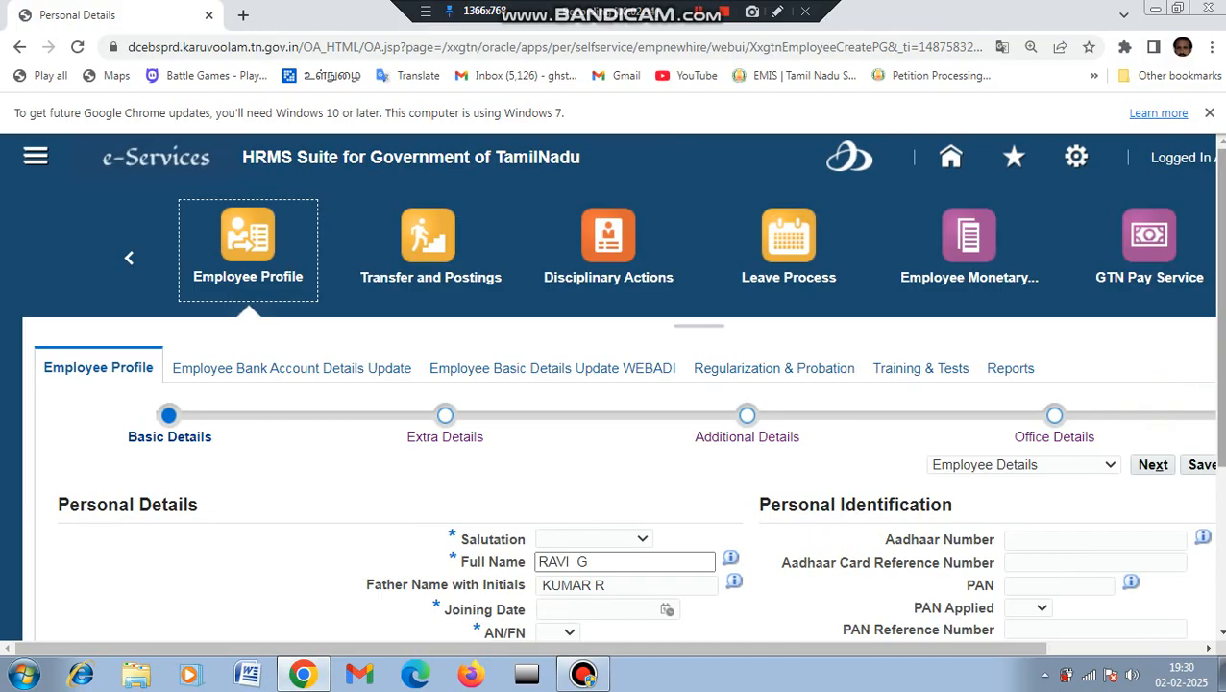
# Step: Set salutation Mr. and joining date 02-Jan-2025
pyautogui.moveTo(1217, 363); pyautogui.dragTo(1218, 464)
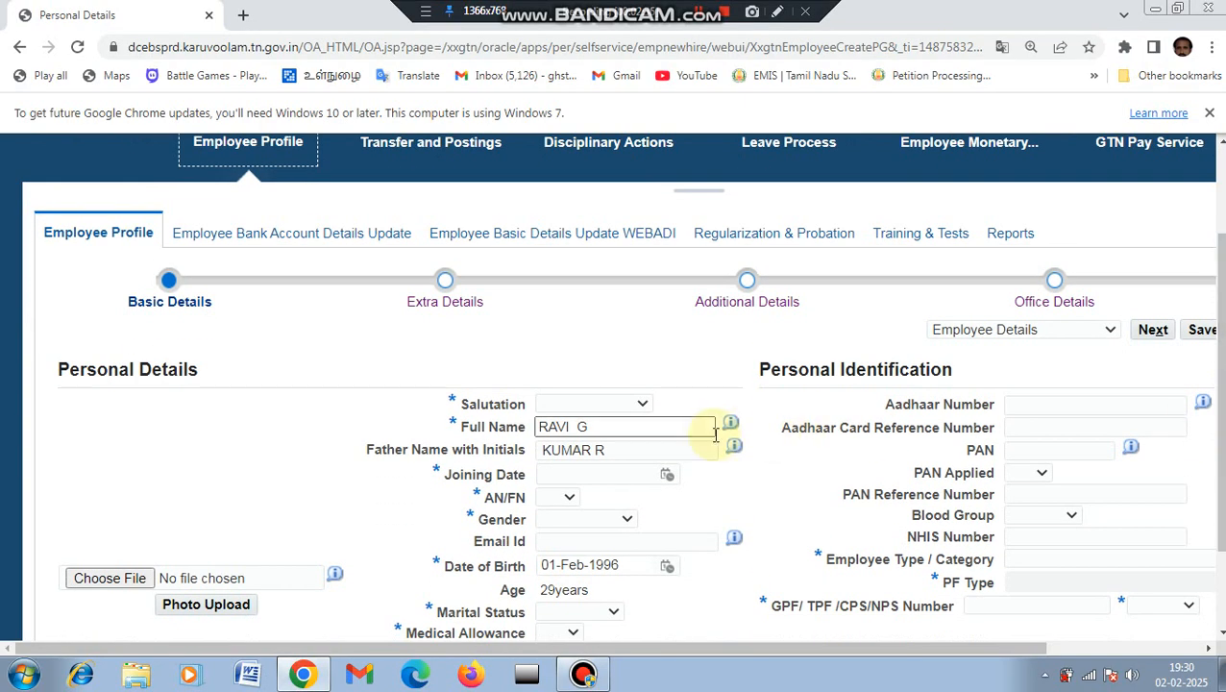
pyautogui.click(641, 405)
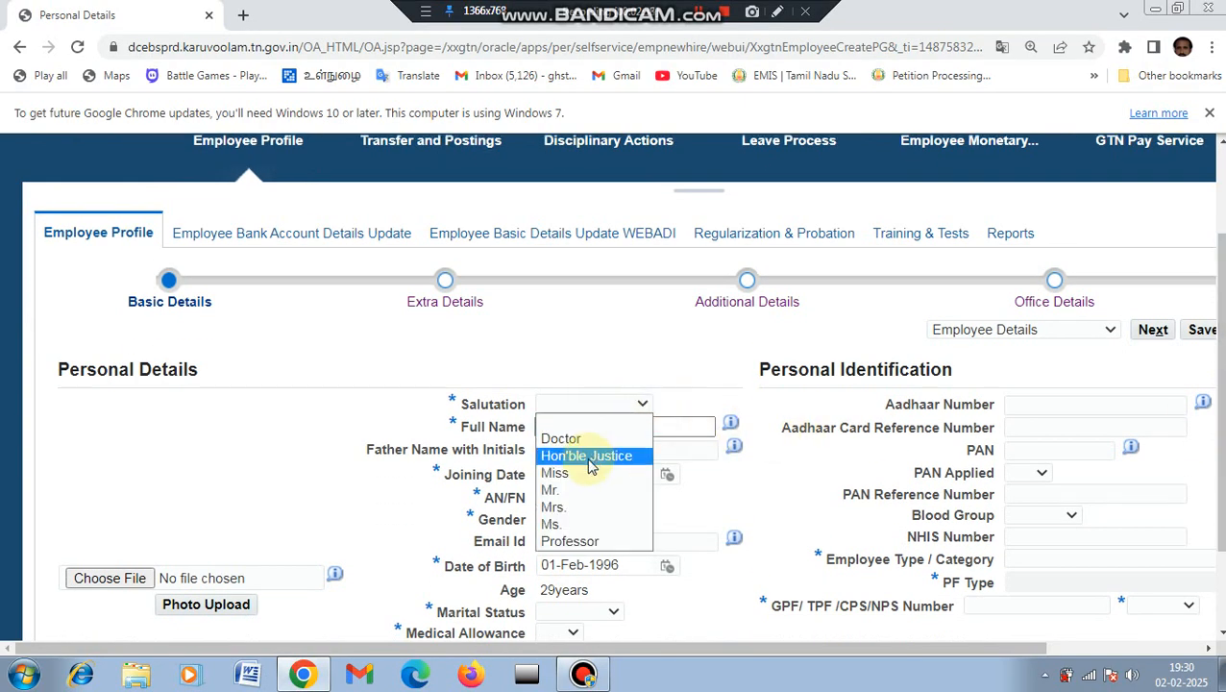
pyautogui.click(586, 490)
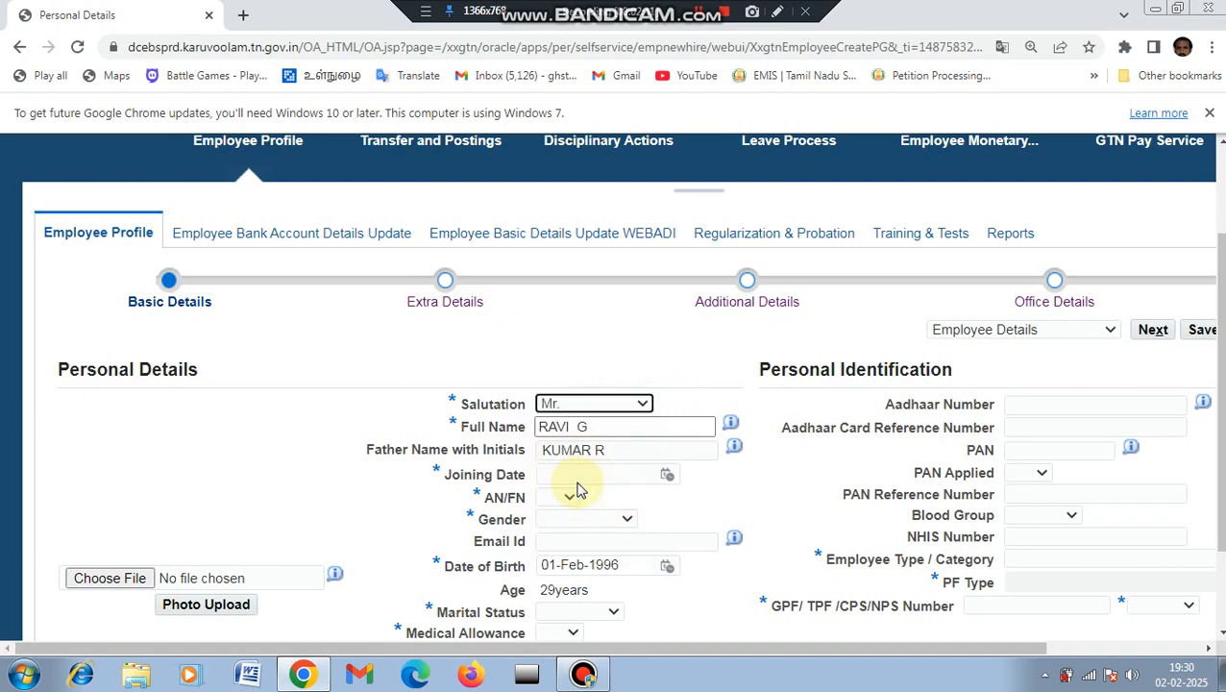
pyautogui.click(667, 478)
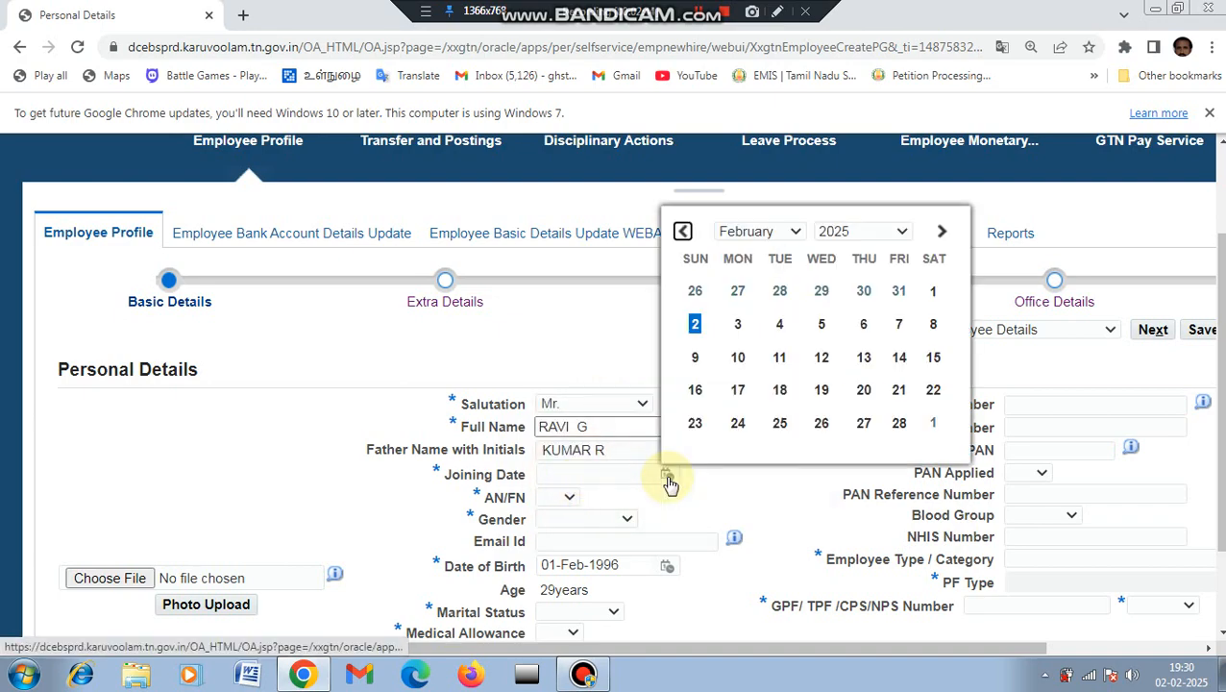
pyautogui.click(794, 232)
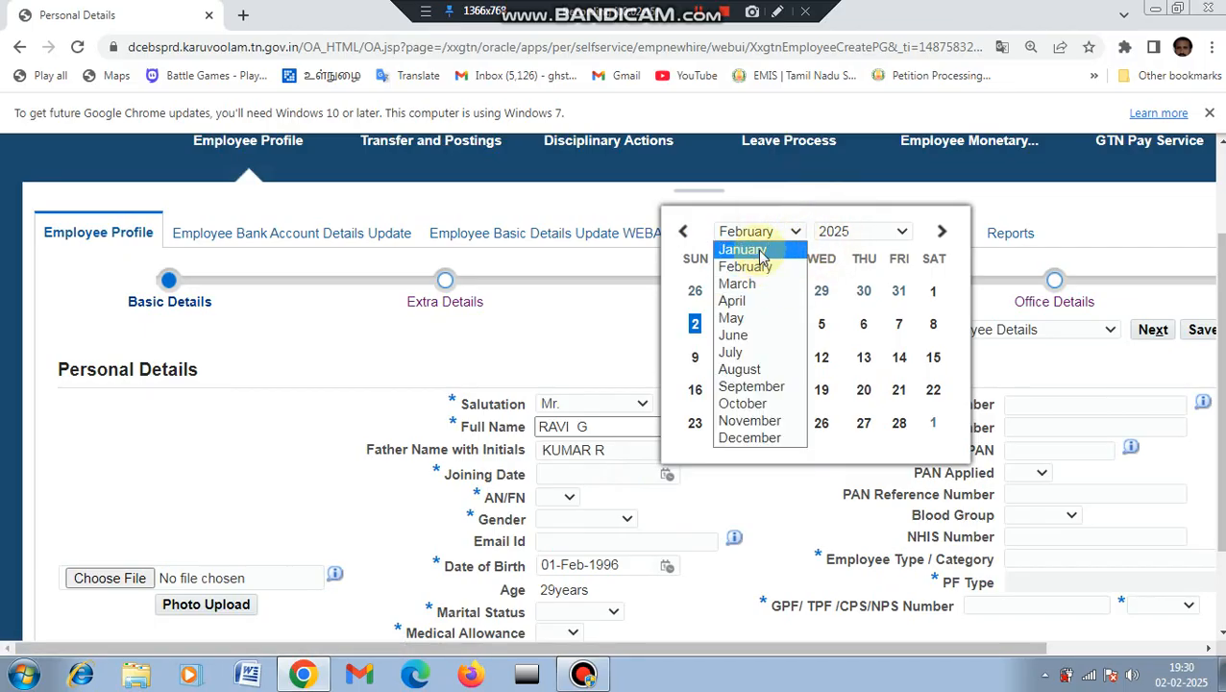
pyautogui.click(763, 249)
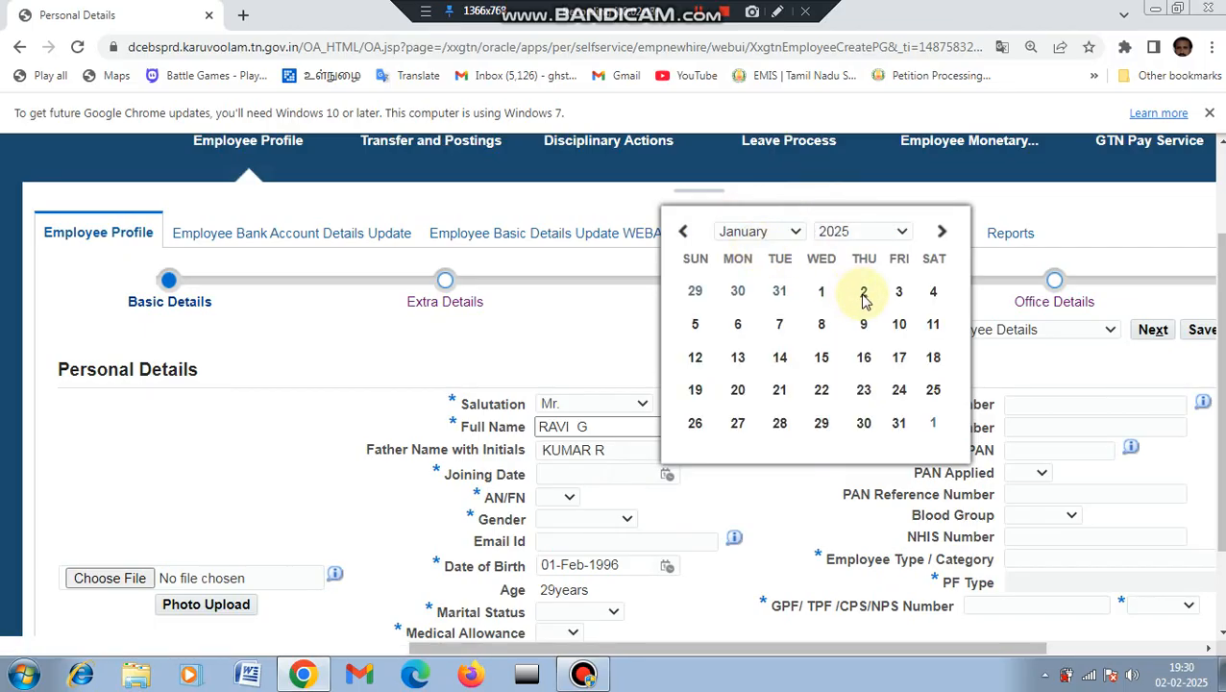
pyautogui.click(863, 291)
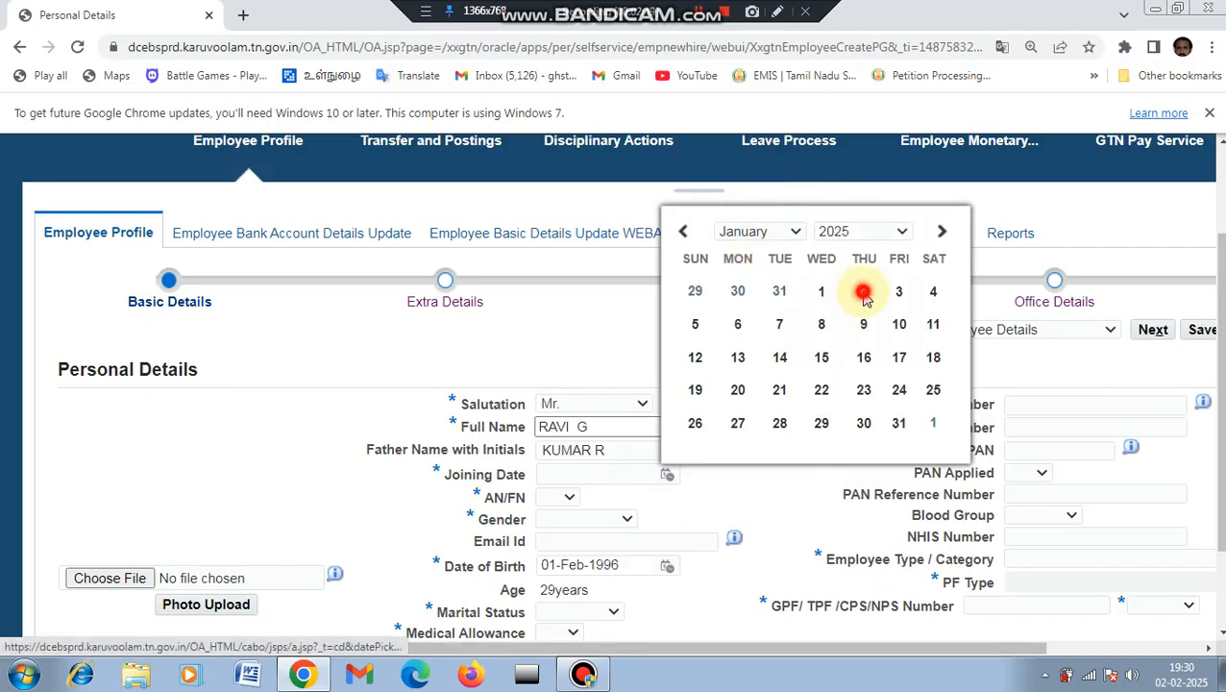
# Step: Set joining session AN, gender Male, marital status Married, and medical allowance Yes
pyautogui.click(567, 499)
pyautogui.click(562, 531)
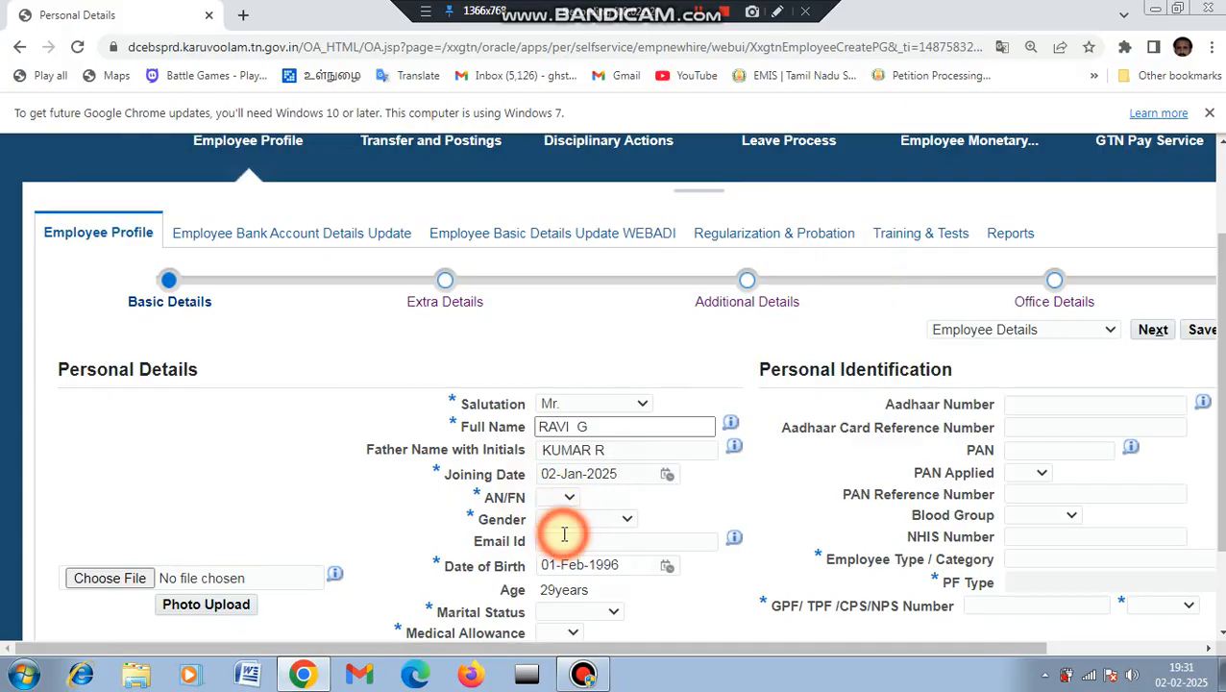
pyautogui.click(629, 517)
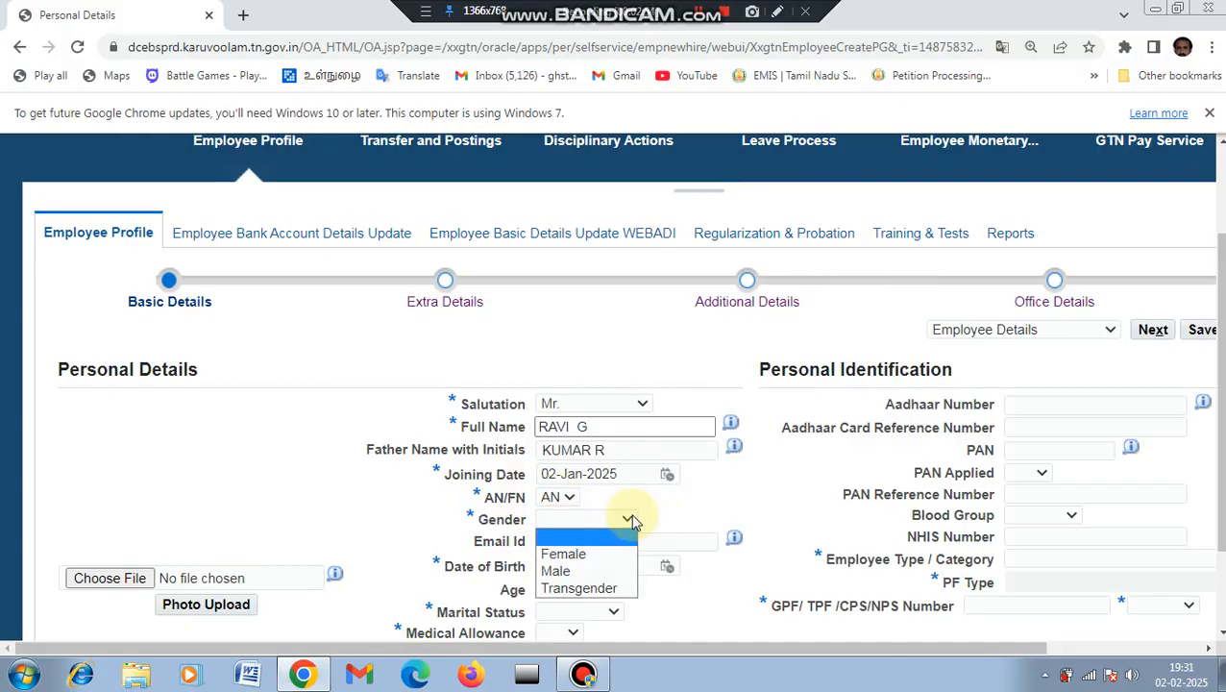
pyautogui.click(562, 572)
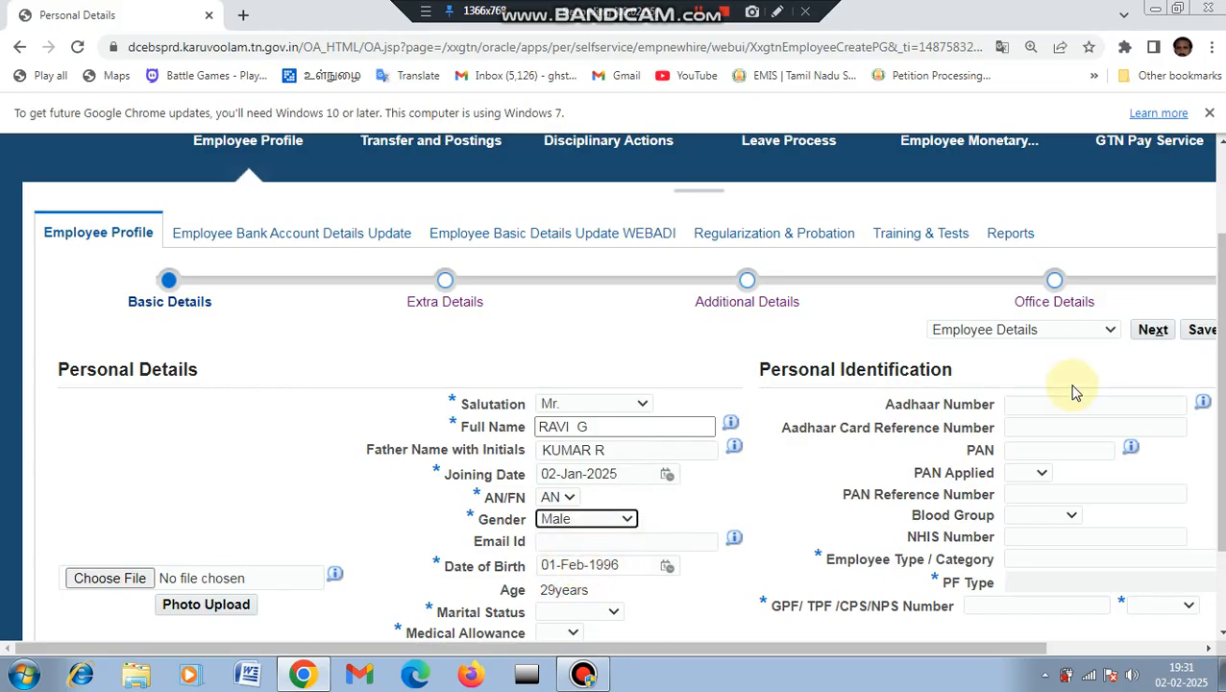
pyautogui.moveTo(1220, 329); pyautogui.dragTo(1220, 403)
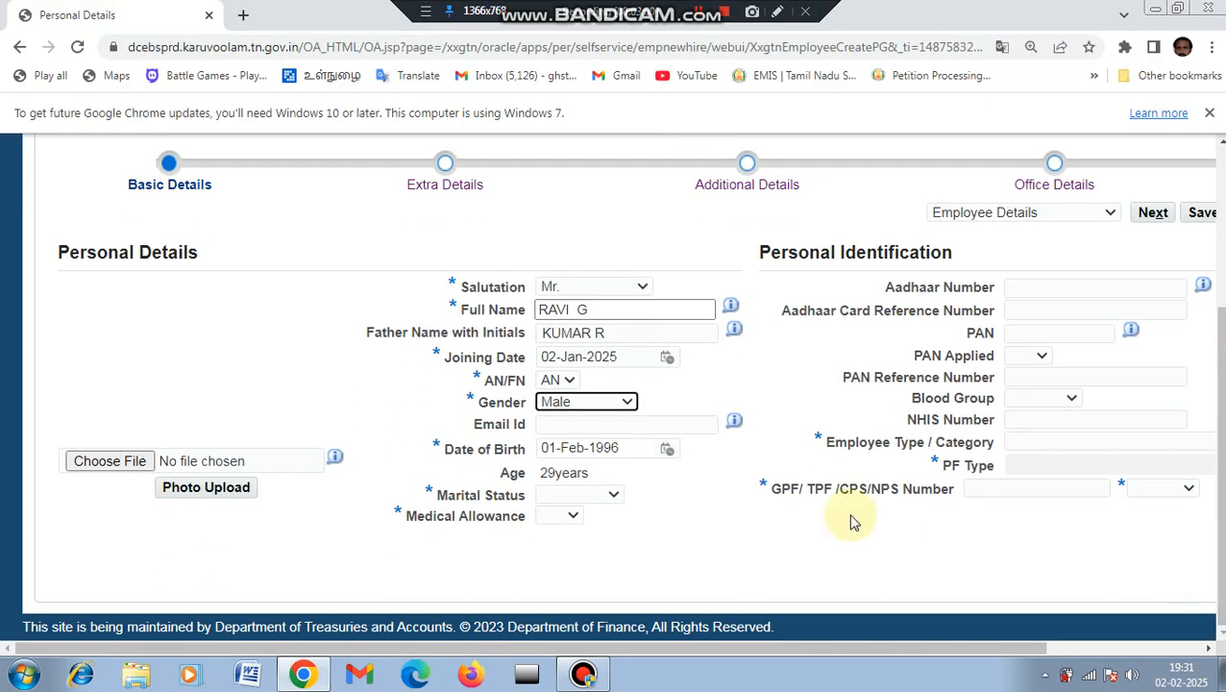
pyautogui.click(607, 495)
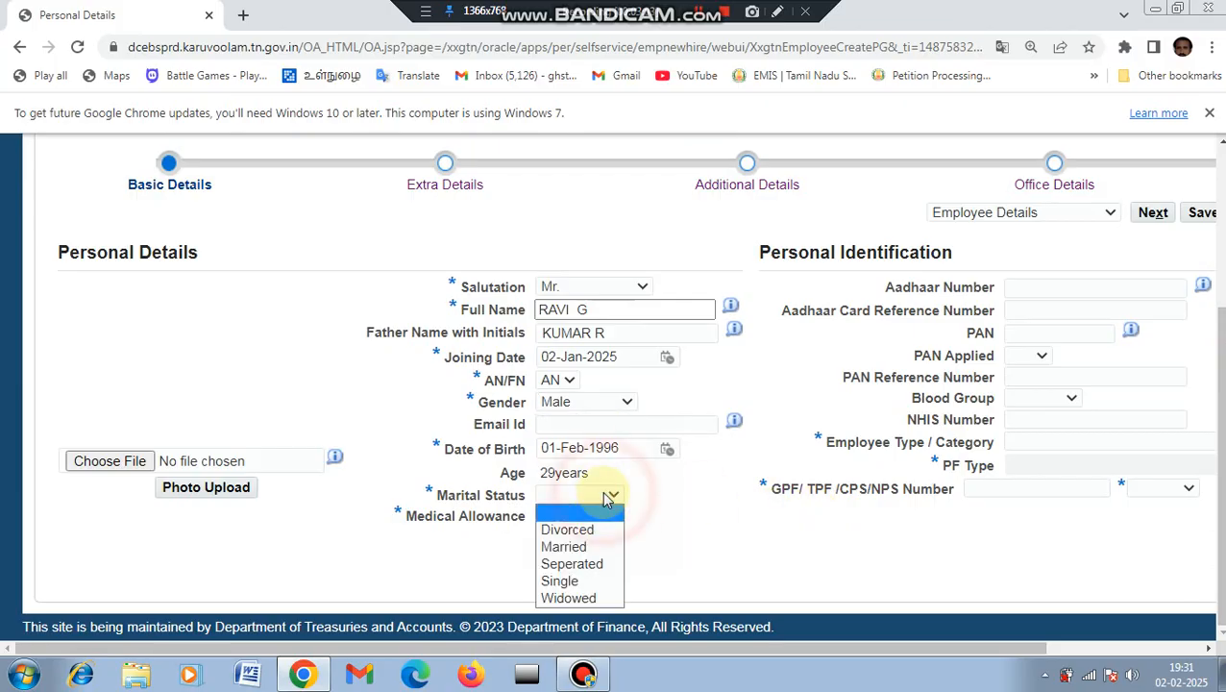
pyautogui.click(587, 546)
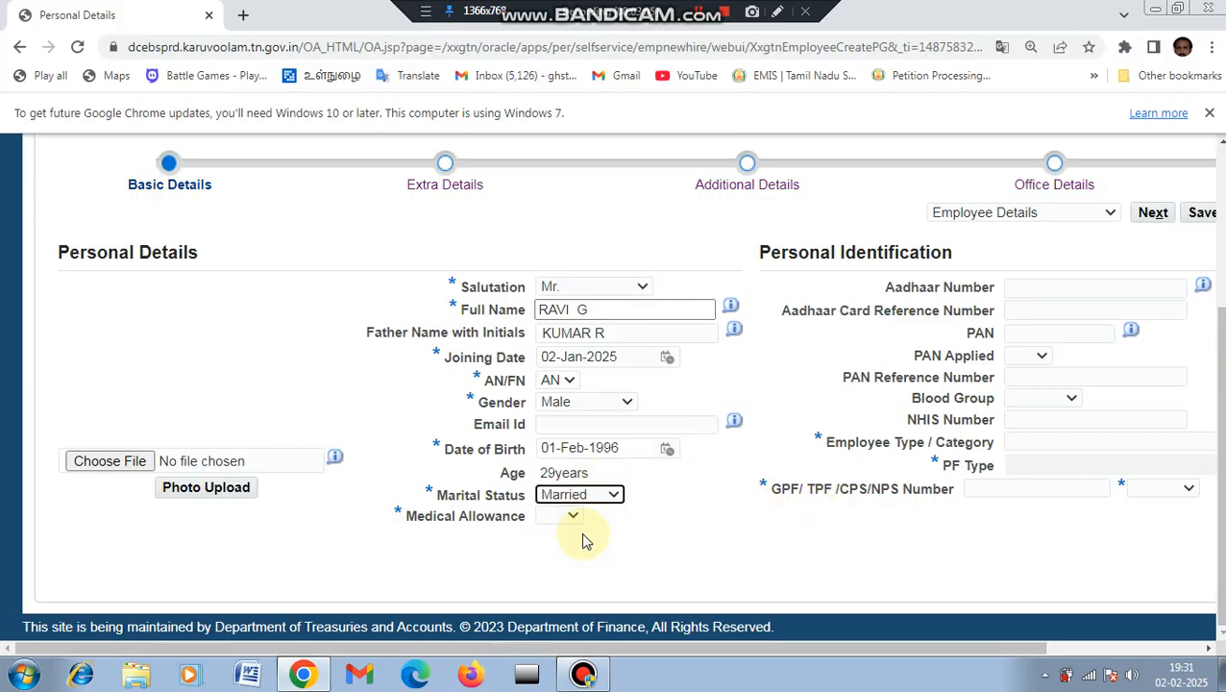
pyautogui.click(574, 519)
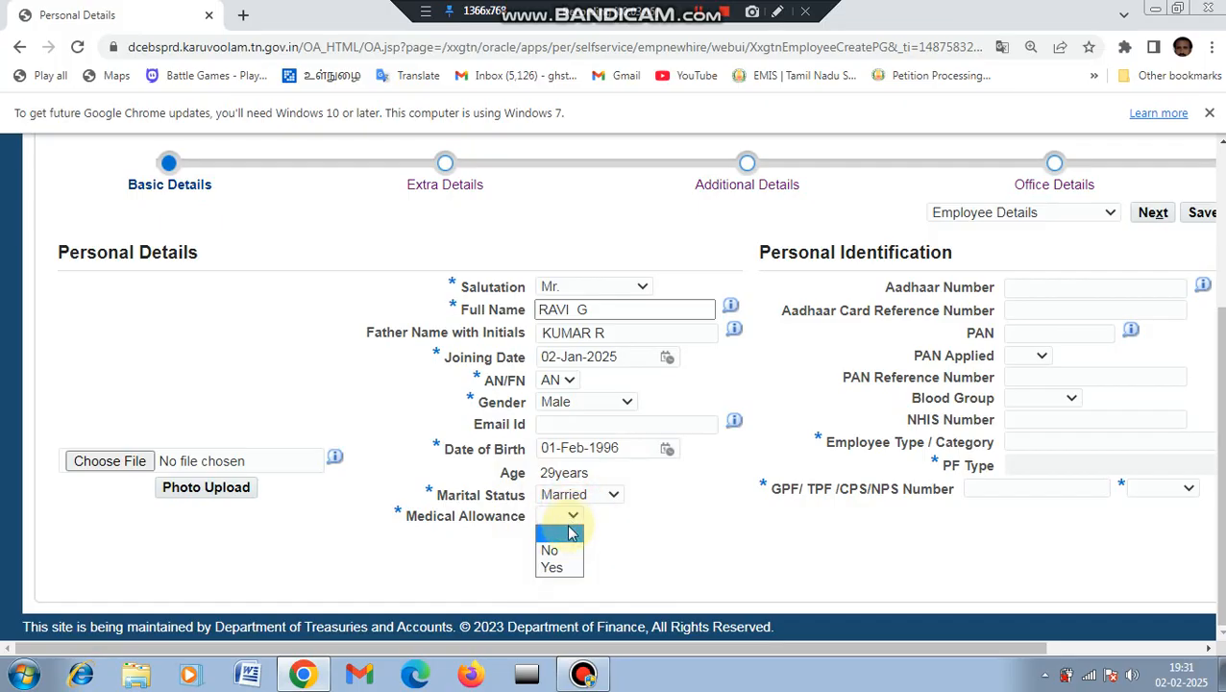
pyautogui.click(559, 570)
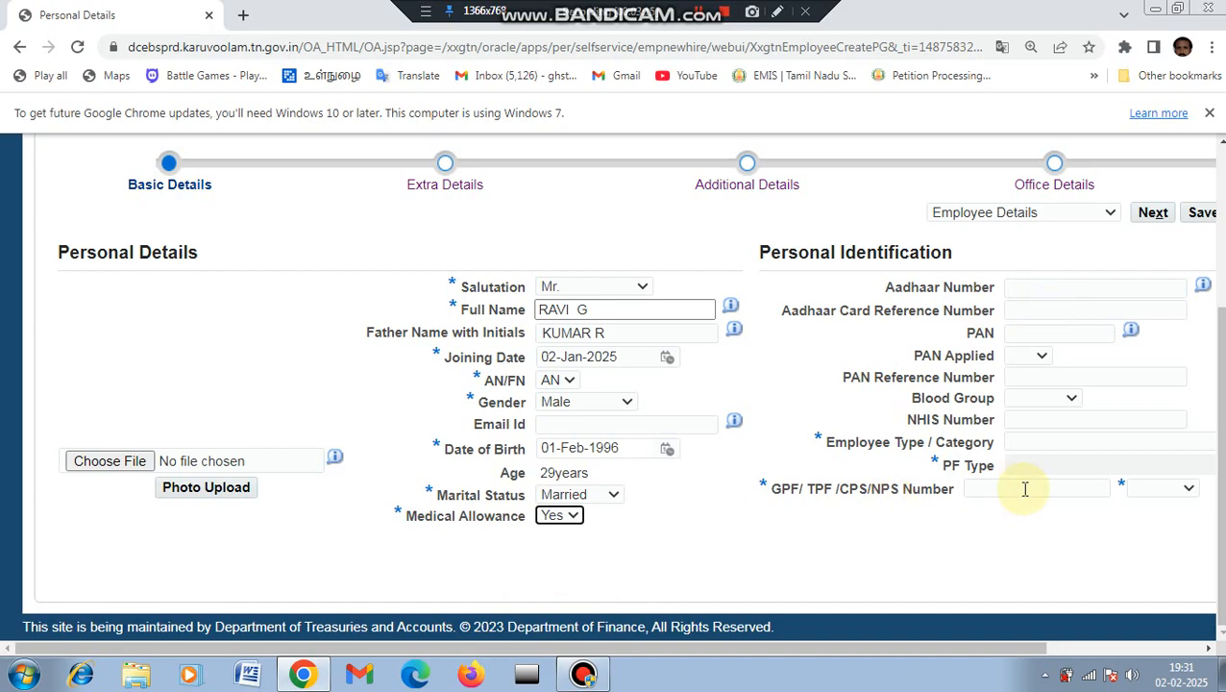
# Step: Enter the Aadhaar number, then set employee type TN Govt Servant and PF type CPS Regular
pyautogui.click(1030, 290)
pyautogui.click(1042, 290)
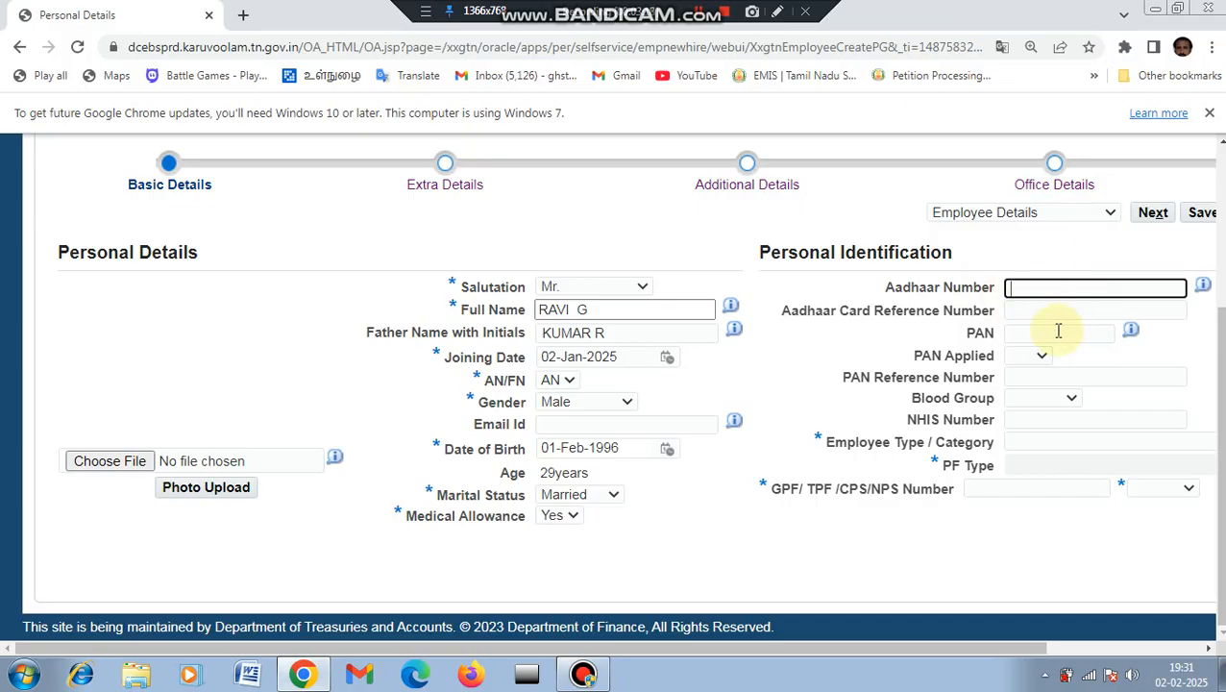
pyautogui.click(1031, 444)
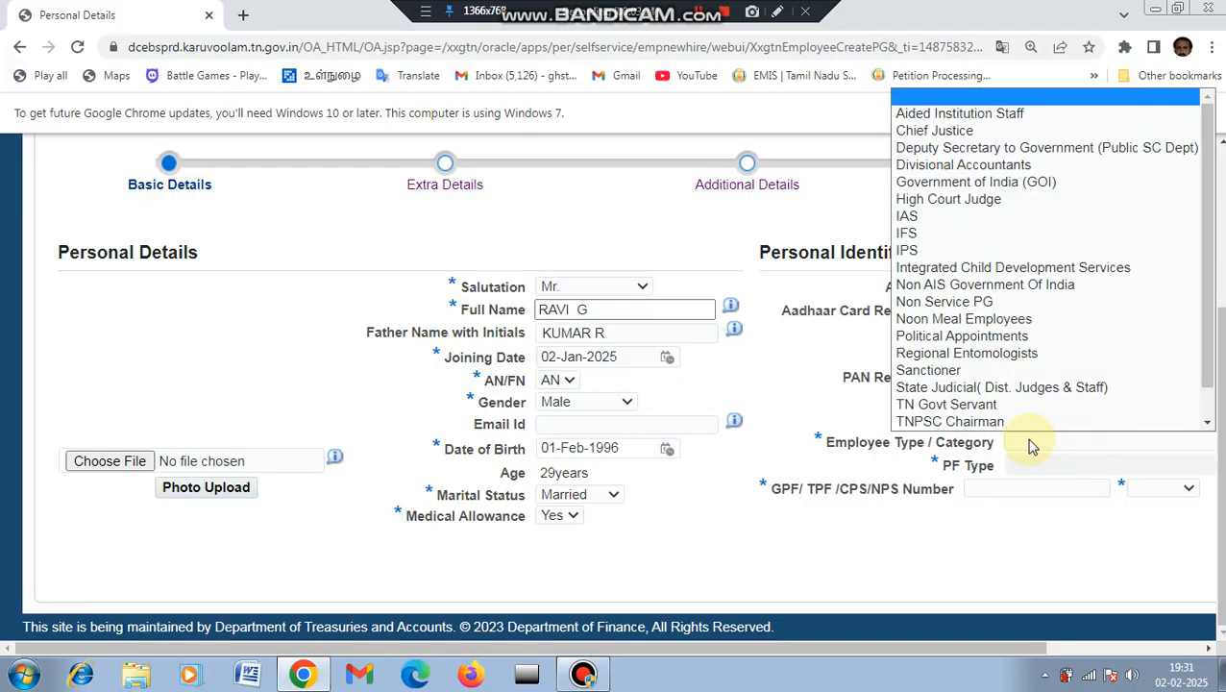
pyautogui.click(989, 405)
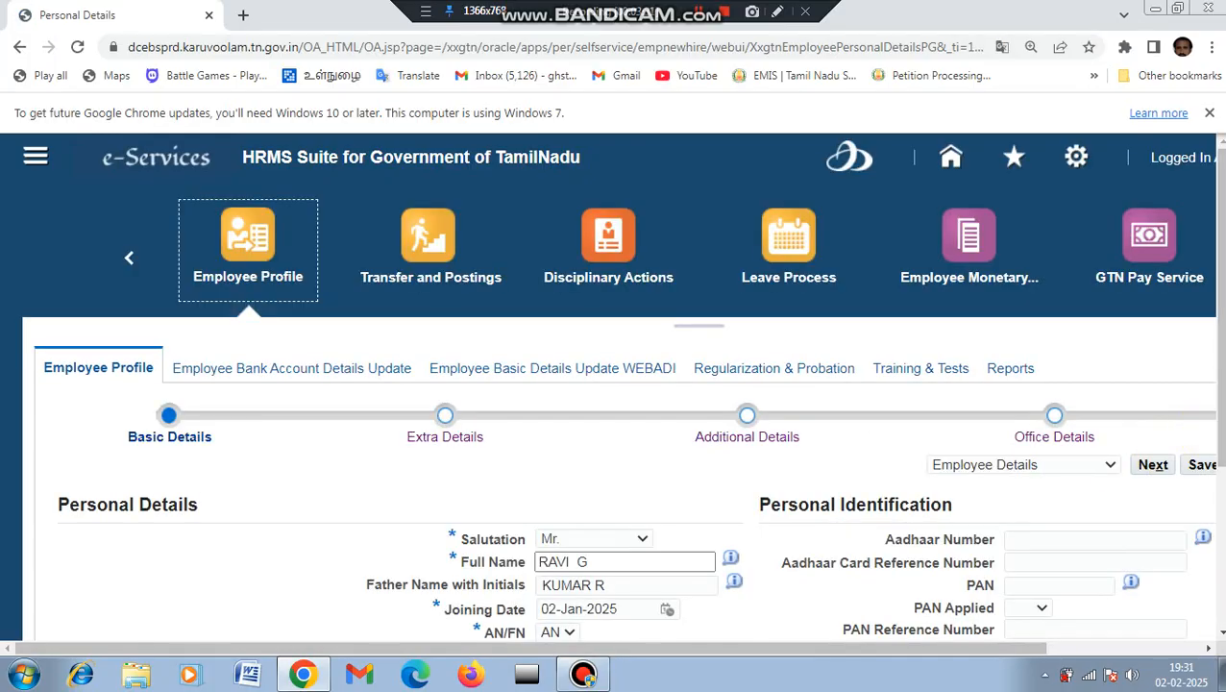
pyautogui.scroll(-3, 1205, 605)
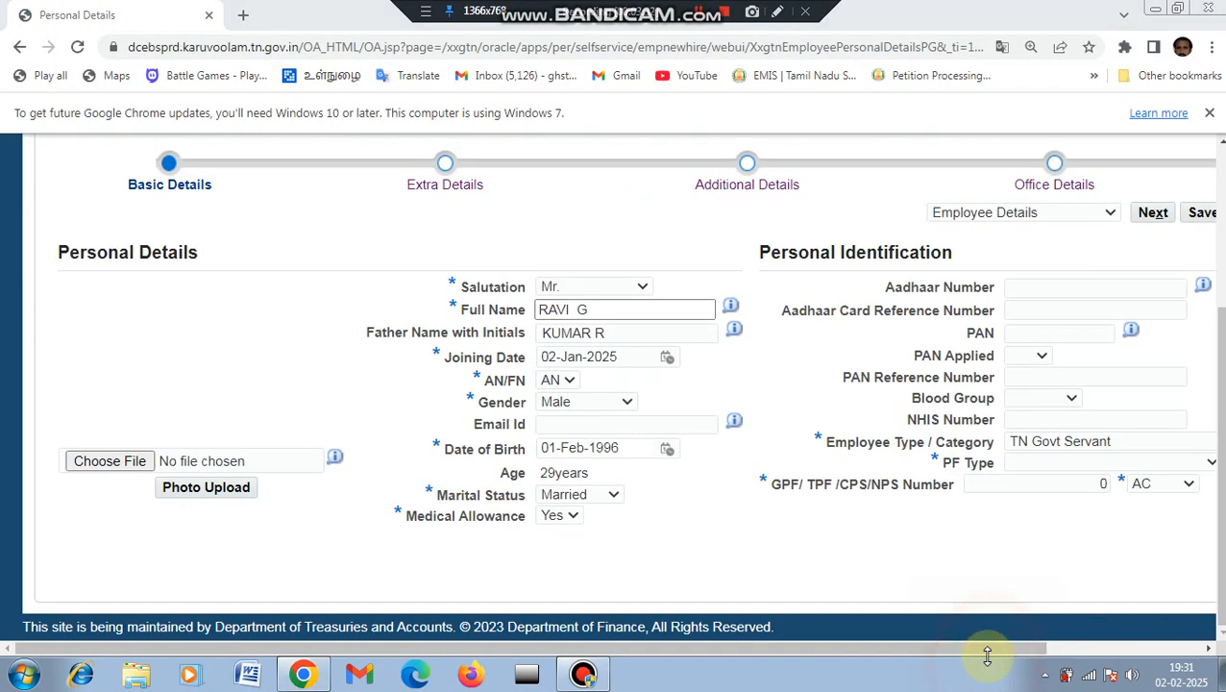
pyautogui.moveTo(988, 651); pyautogui.dragTo(1168, 653)
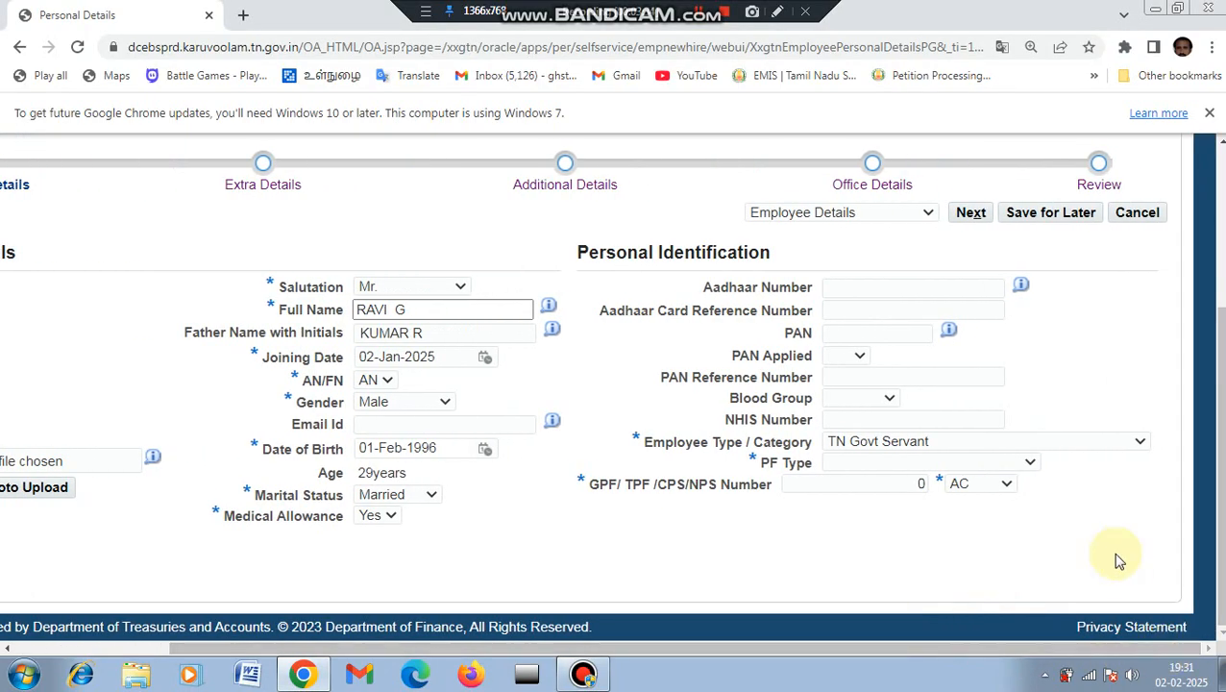
pyautogui.click(1028, 465)
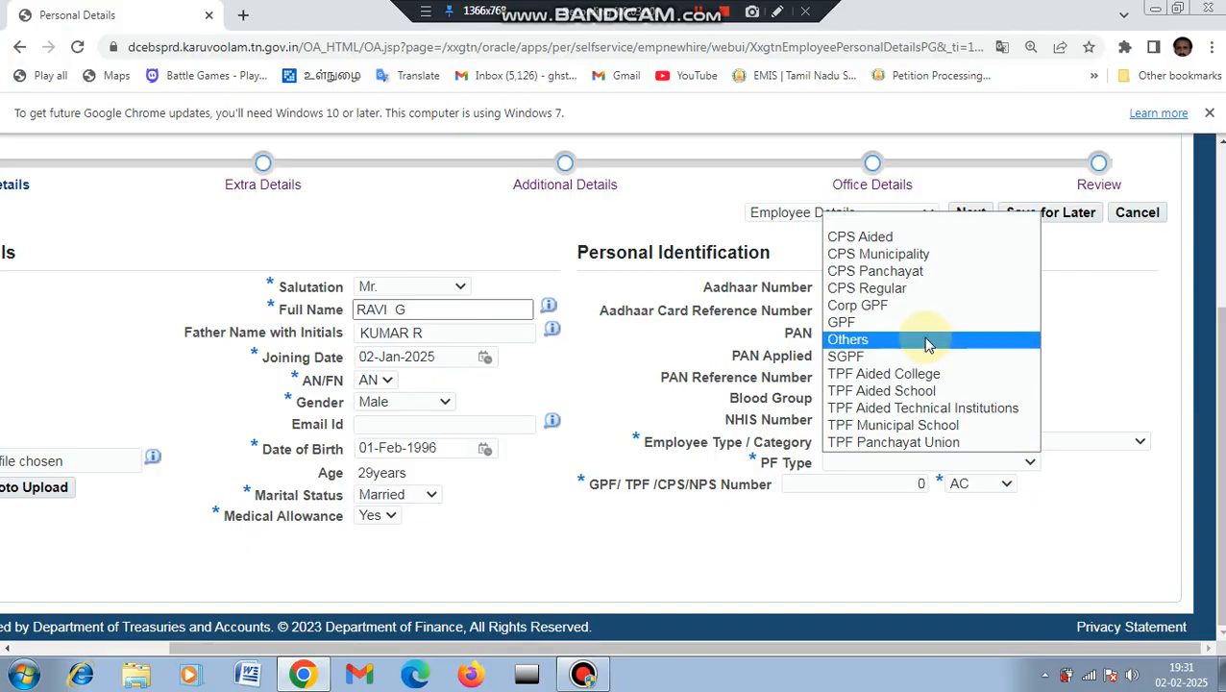
pyautogui.click(893, 288)
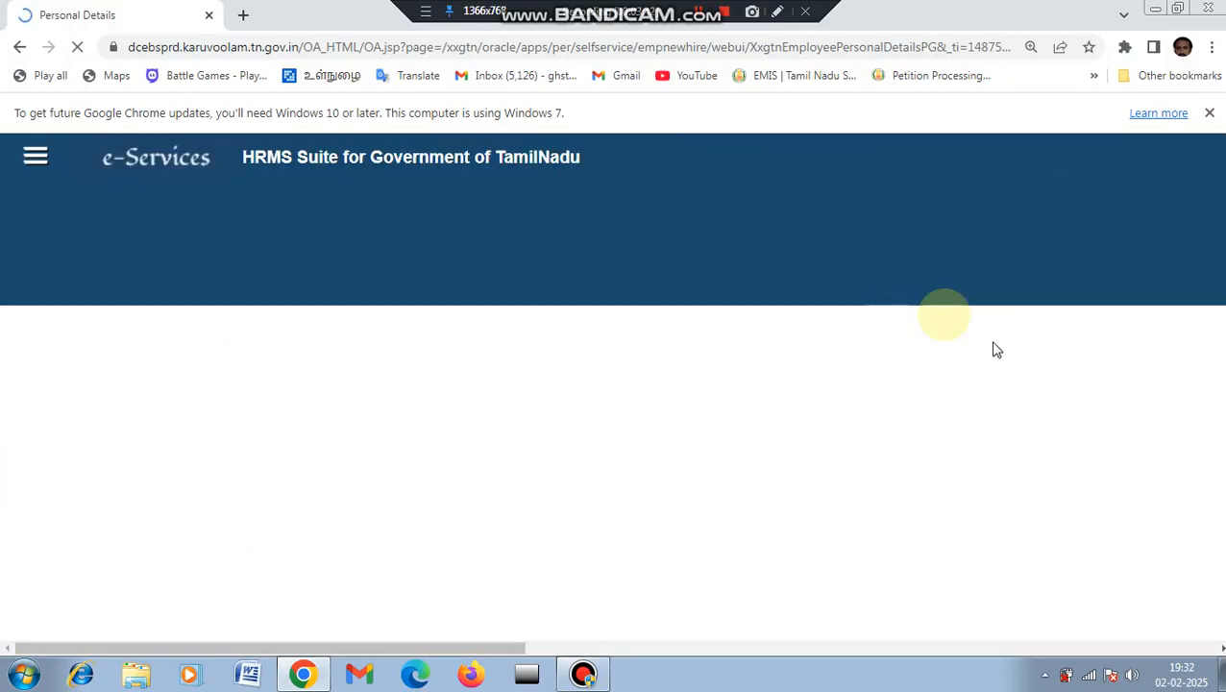
pyautogui.moveTo(1222, 358); pyautogui.dragTo(1212, 561)
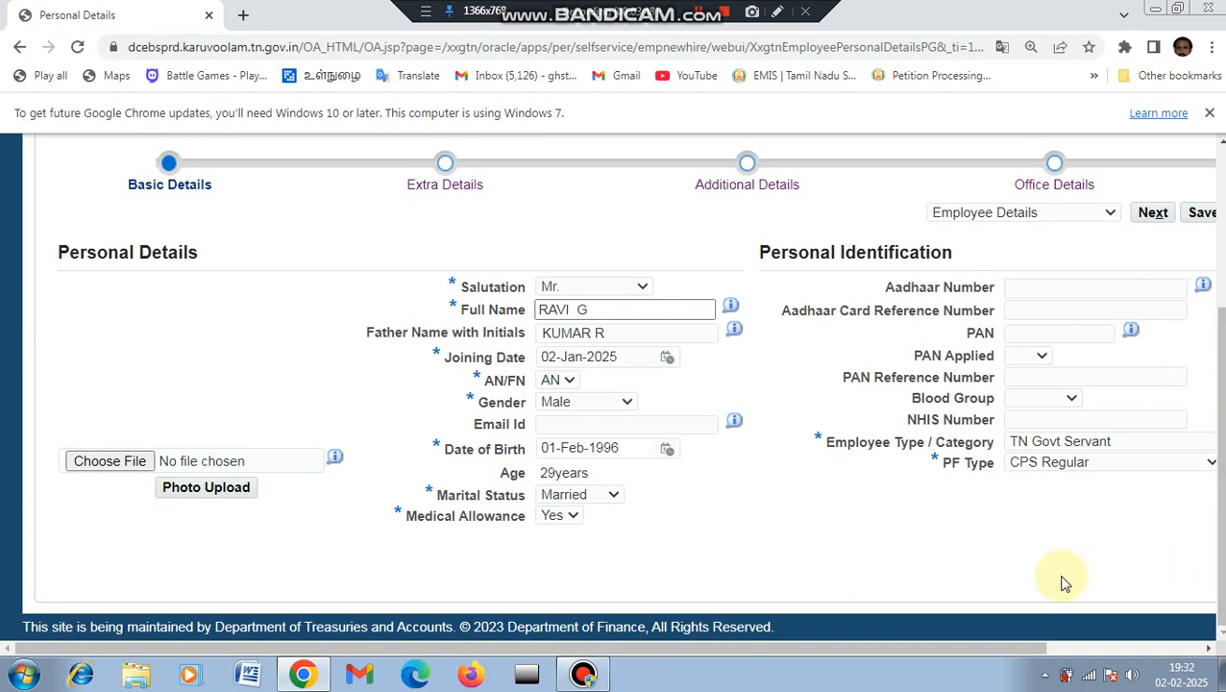
pyautogui.moveTo(1021, 645); pyautogui.dragTo(1196, 651)
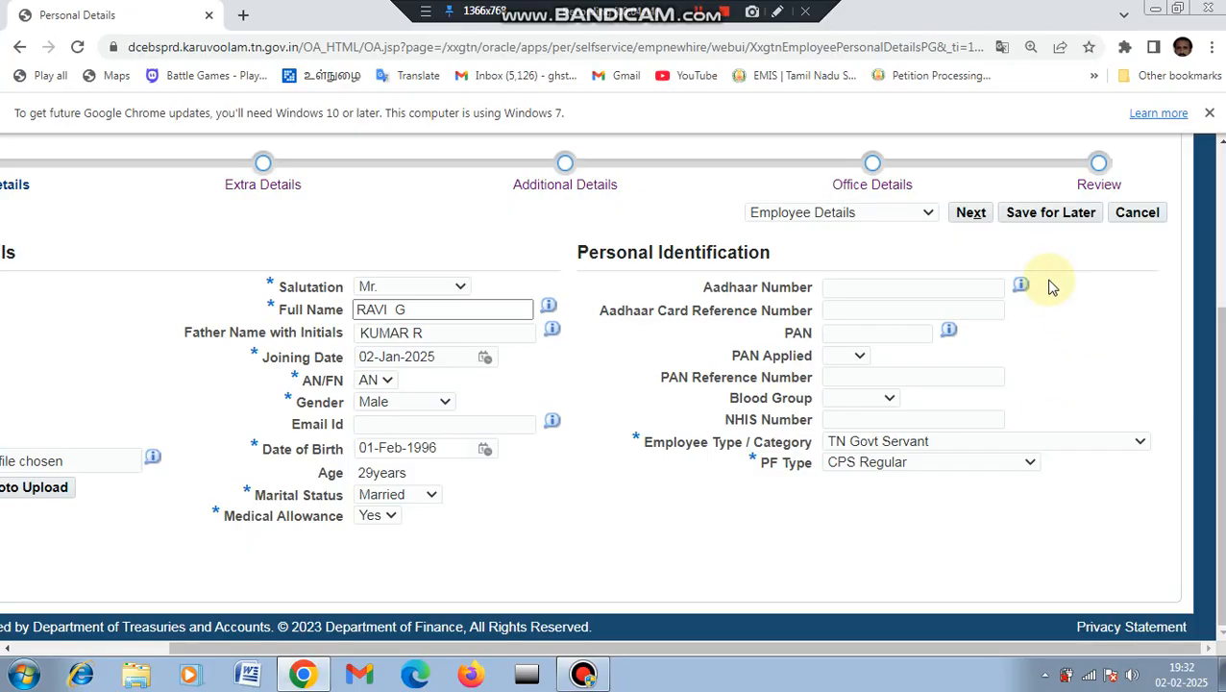
# Step: Fix the rejected Aadhaar number by changing its last digit to 8
pyautogui.click(972, 214)
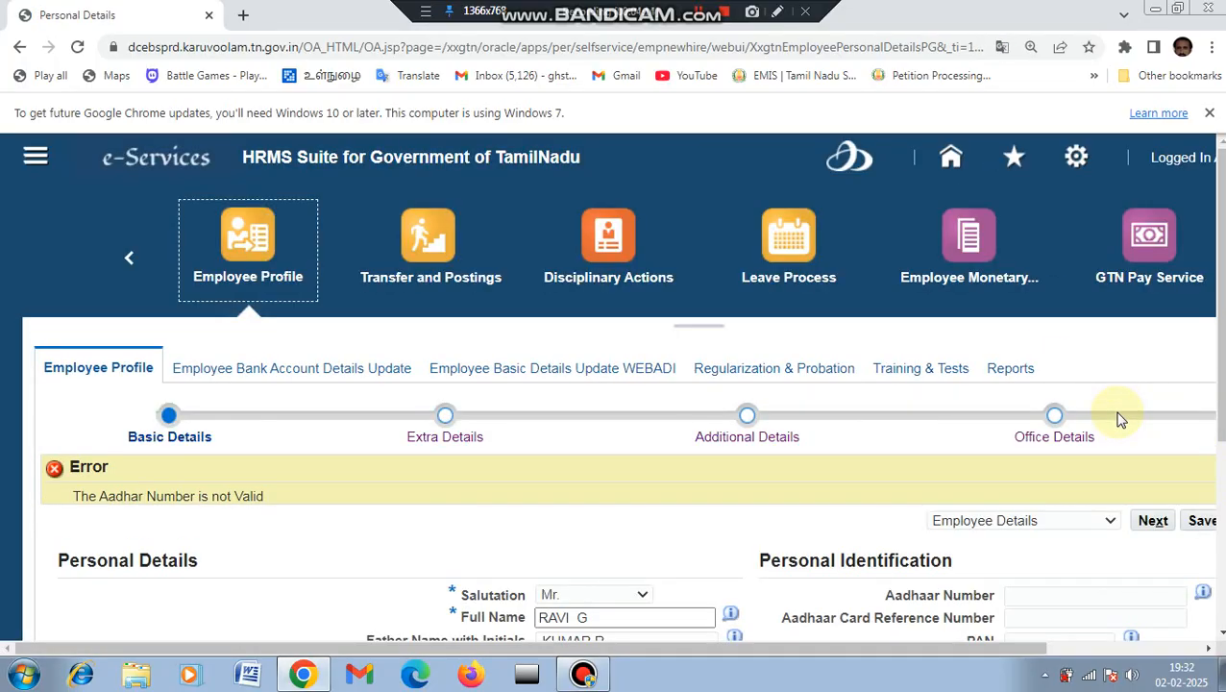
pyautogui.scroll(-3, 1117, 420)
pyautogui.click(1090, 326)
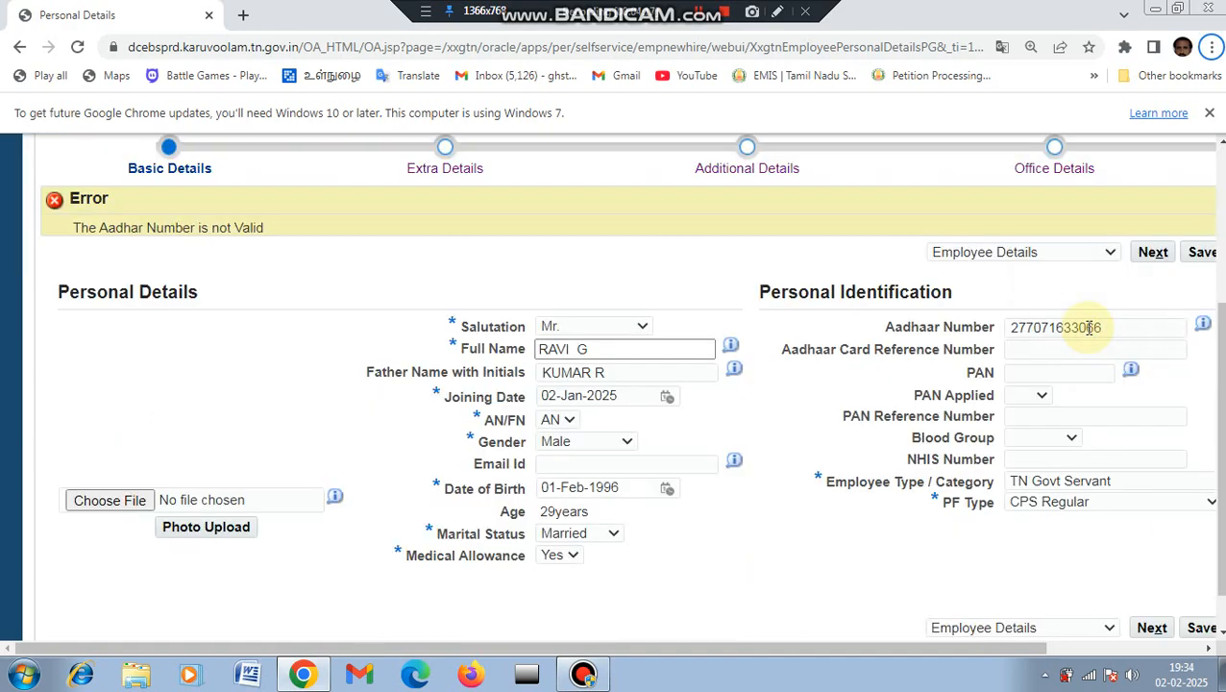
pyautogui.click(1122, 328)
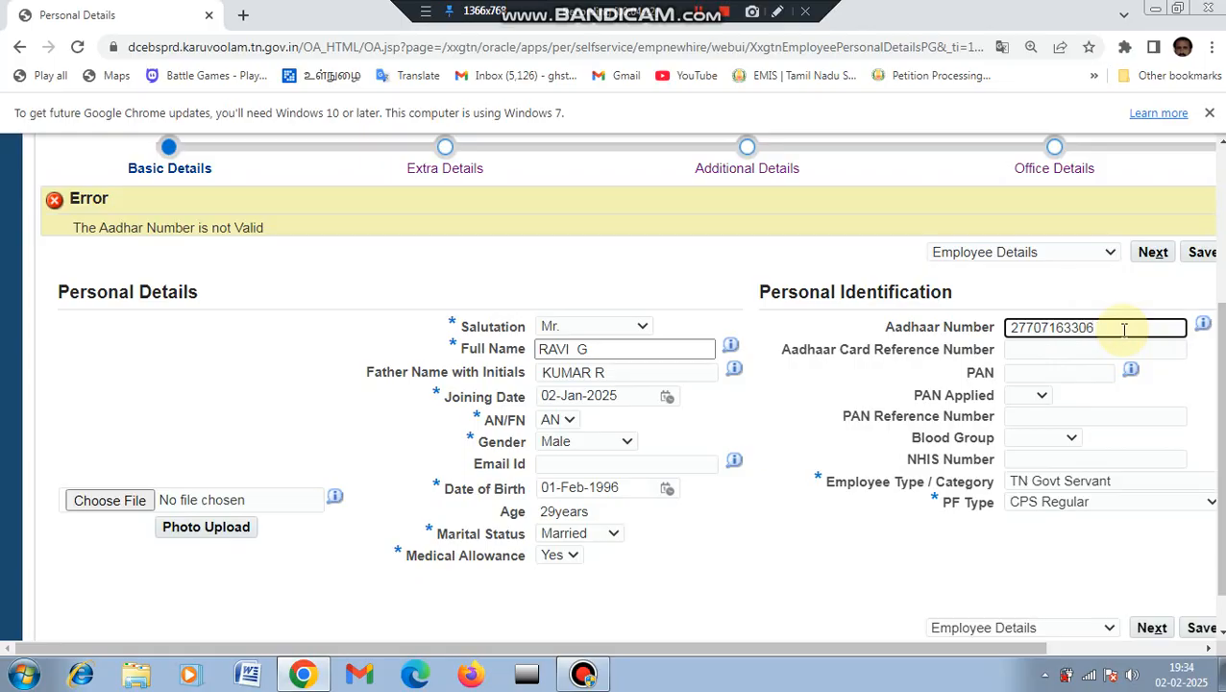
pyautogui.write('8')
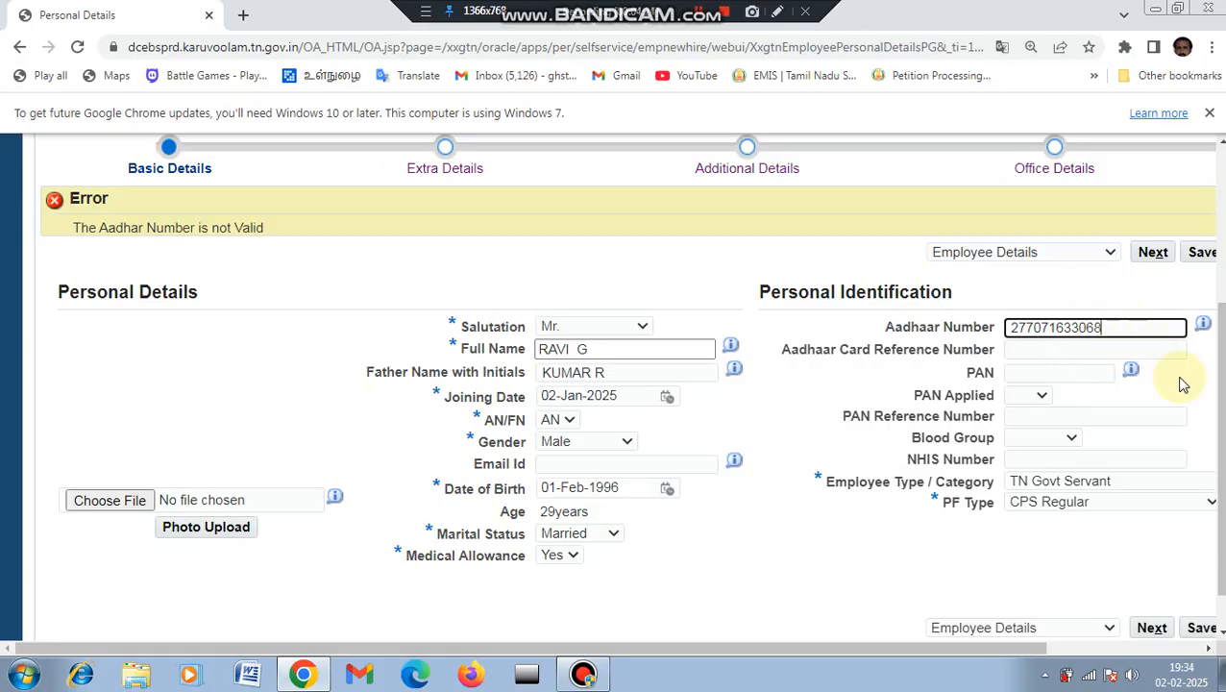
# Step: Submit the basic details and advance to the Extra Details step
pyautogui.scroll(-1, 1216, 404)
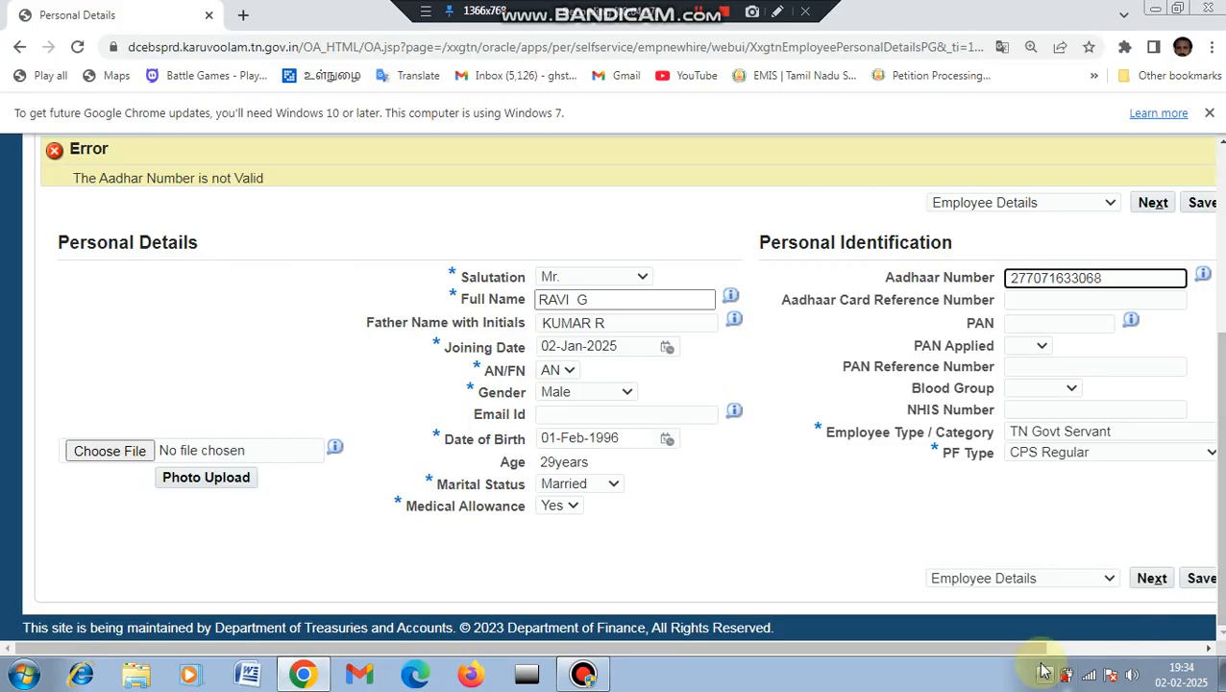
pyautogui.moveTo(1031, 648); pyautogui.dragTo(1194, 648)
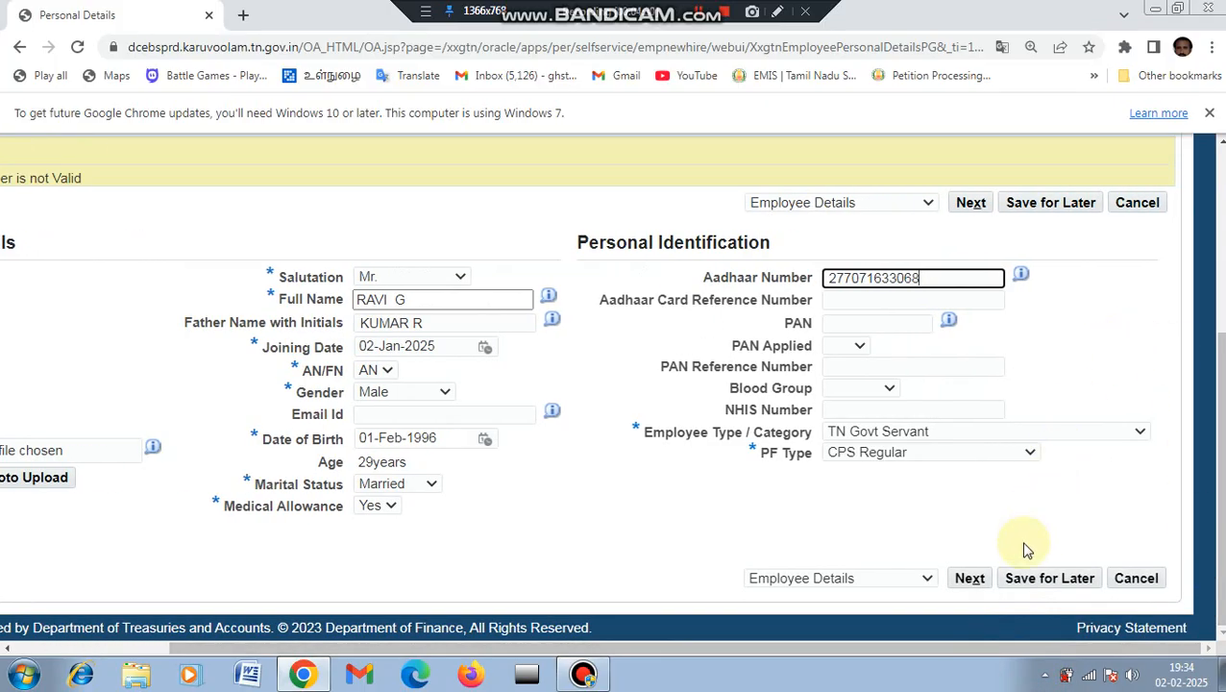
pyautogui.click(970, 582)
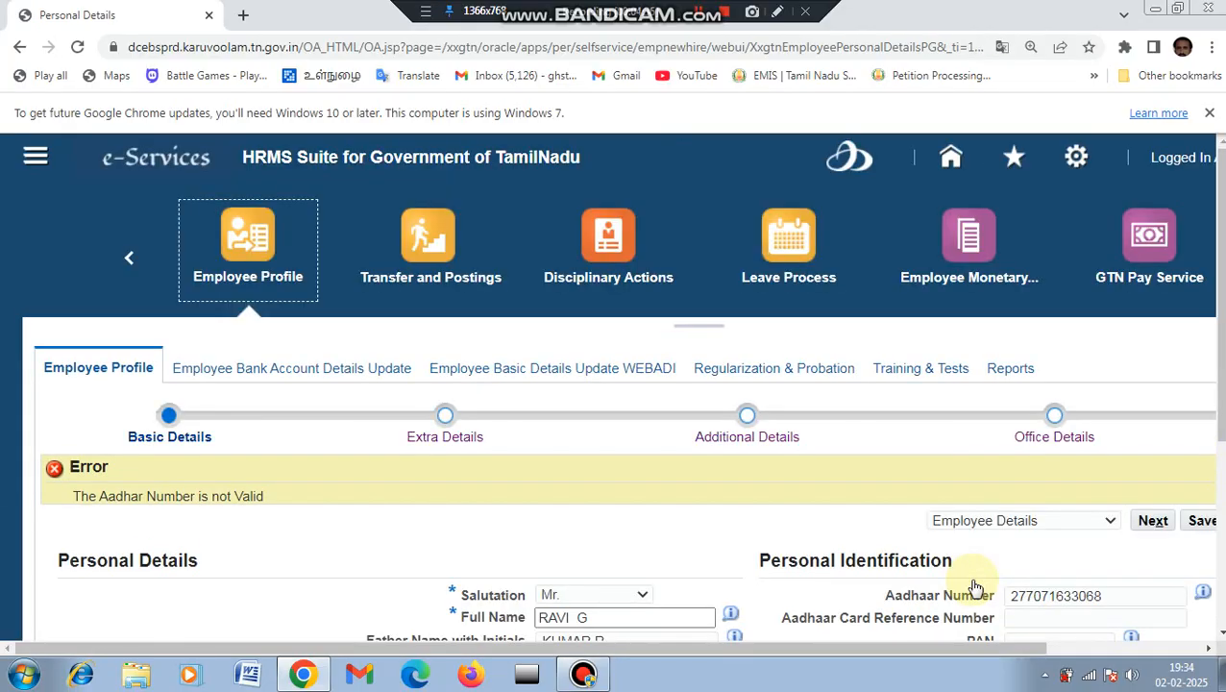
pyautogui.scroll(-3, 1146, 235)
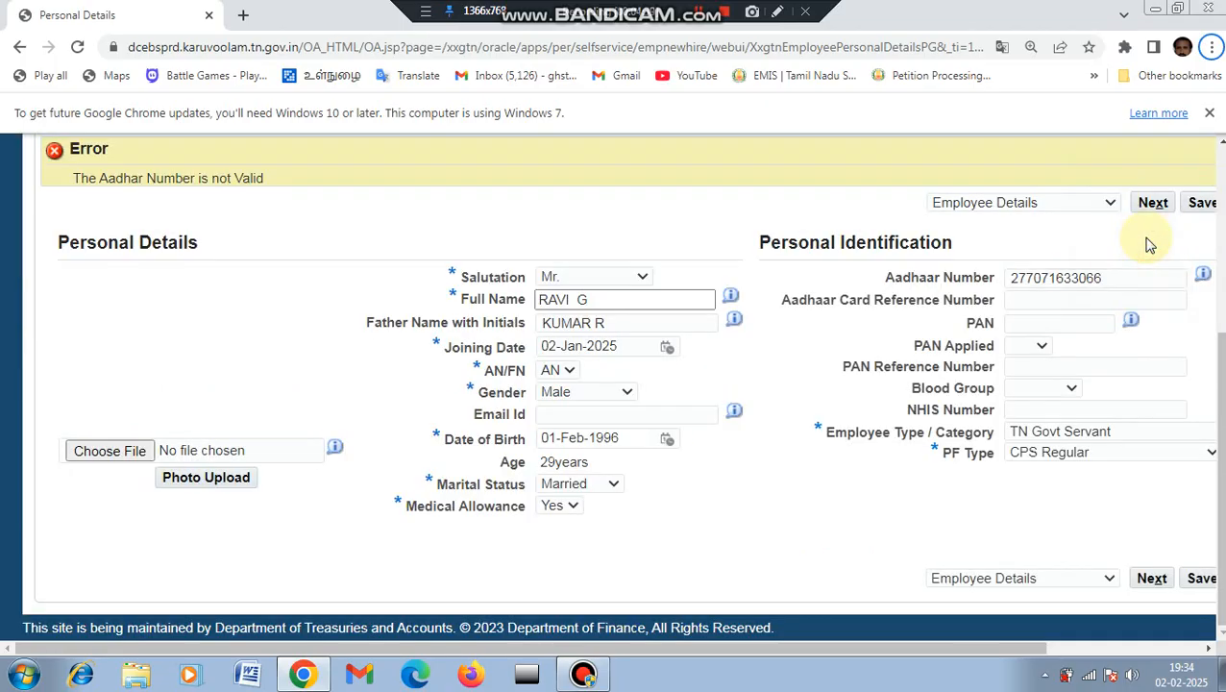
pyautogui.click(1154, 209)
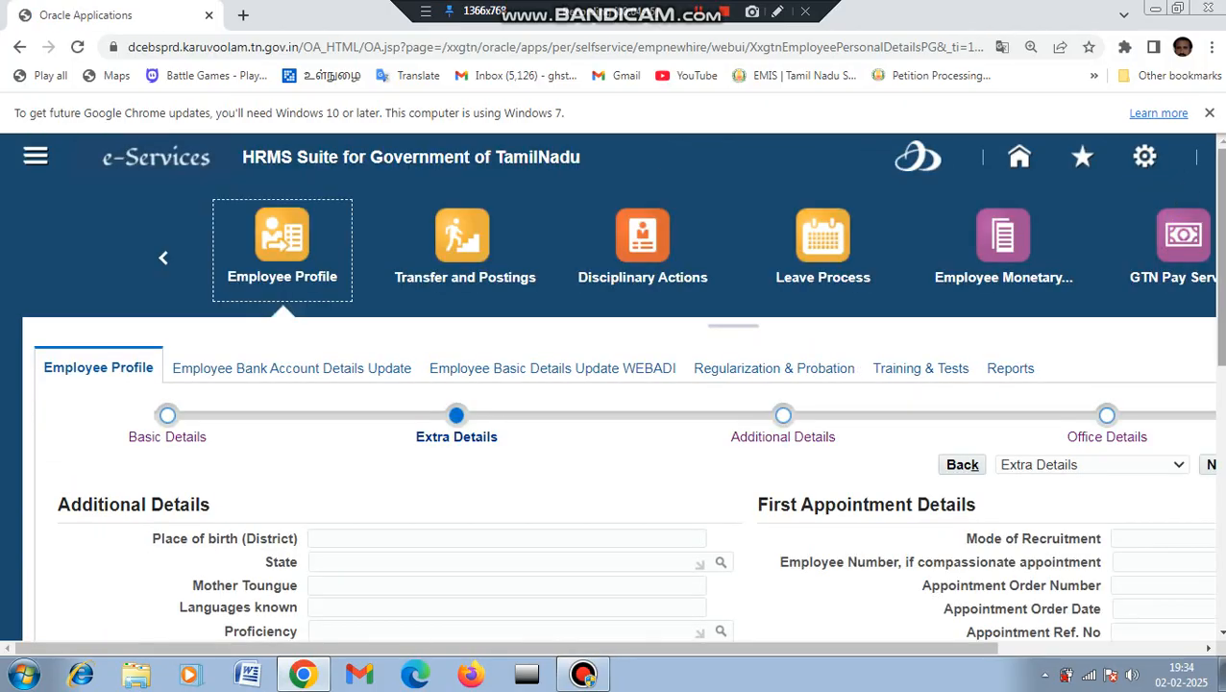
# Step: Enter place of birth TIRUVALLUR and state Tamil Nadu
pyautogui.moveTo(1218, 227); pyautogui.dragTo(1218, 328)
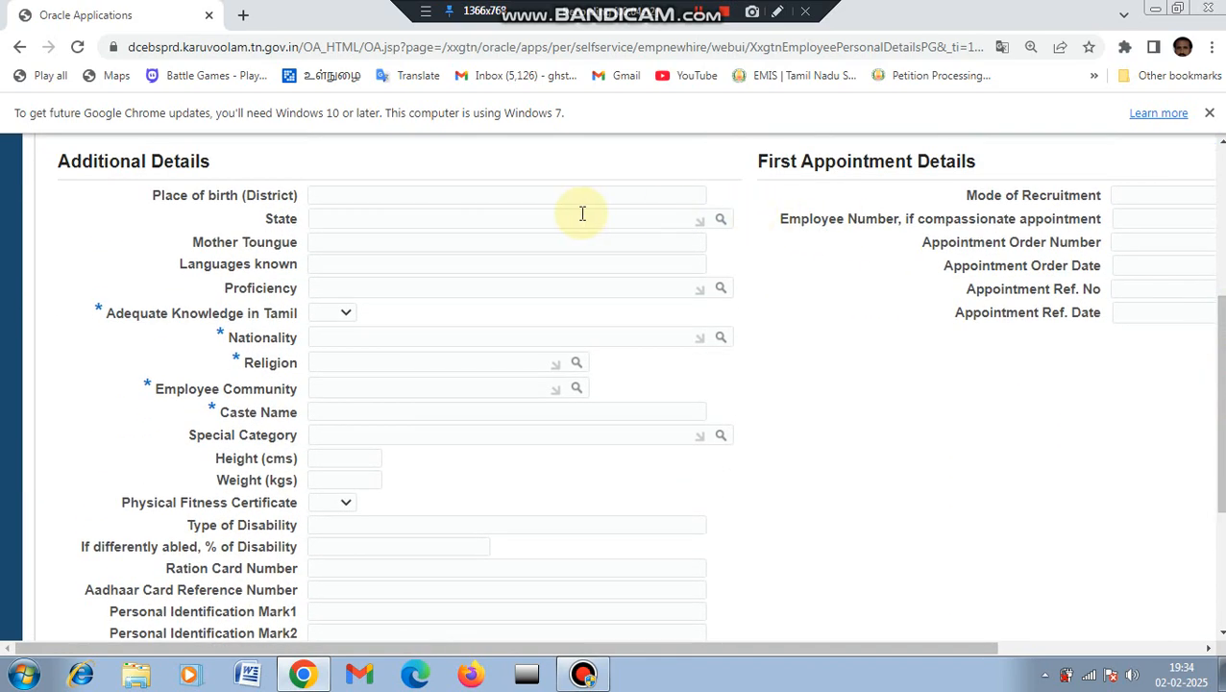
pyautogui.click(446, 195)
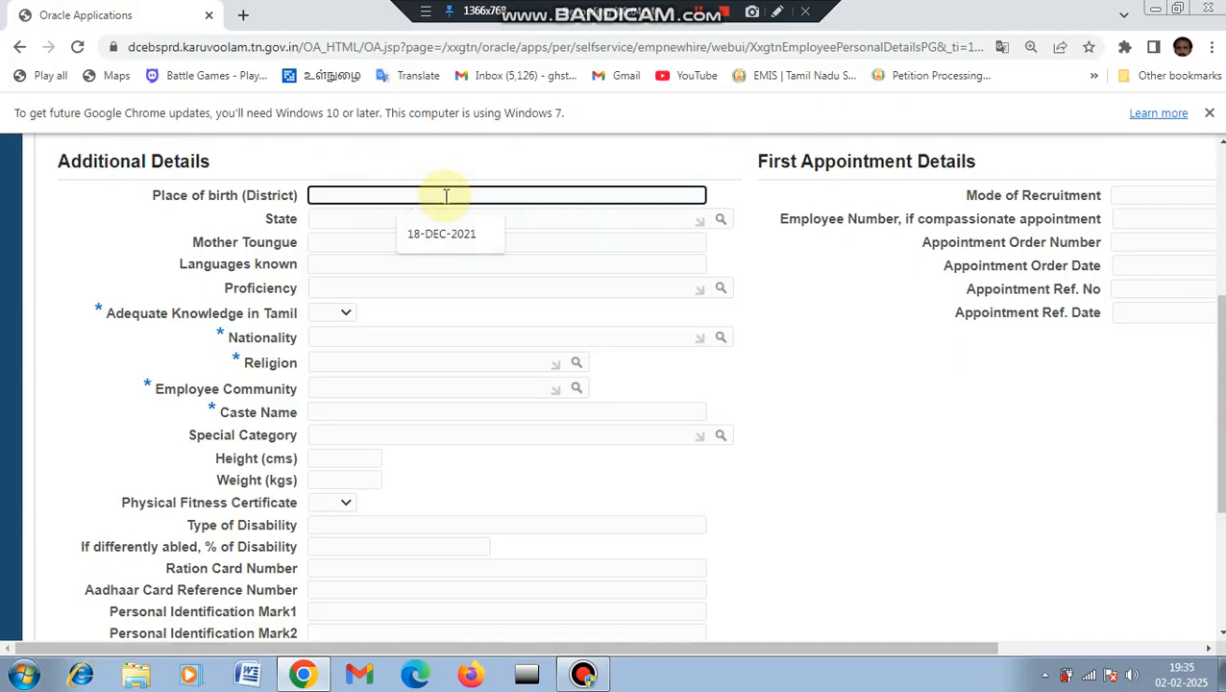
pyautogui.write('TI')
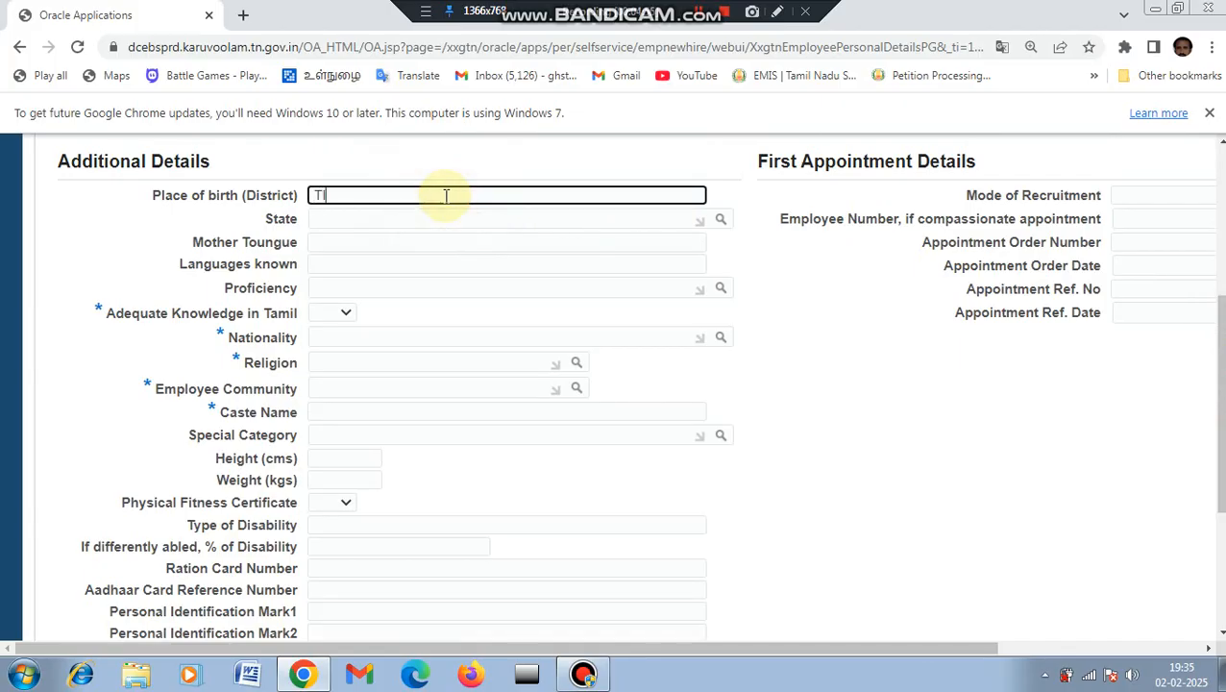
pyautogui.write('RUVALLUR')
pyautogui.click(440, 221)
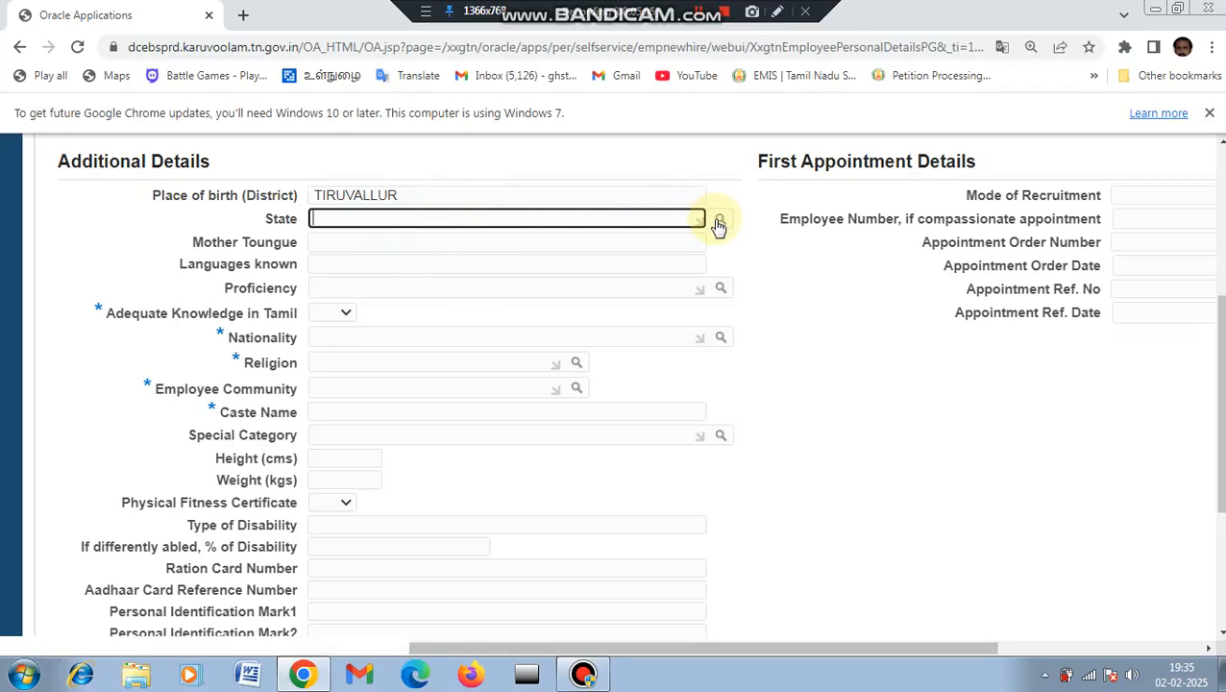
pyautogui.write('Y')
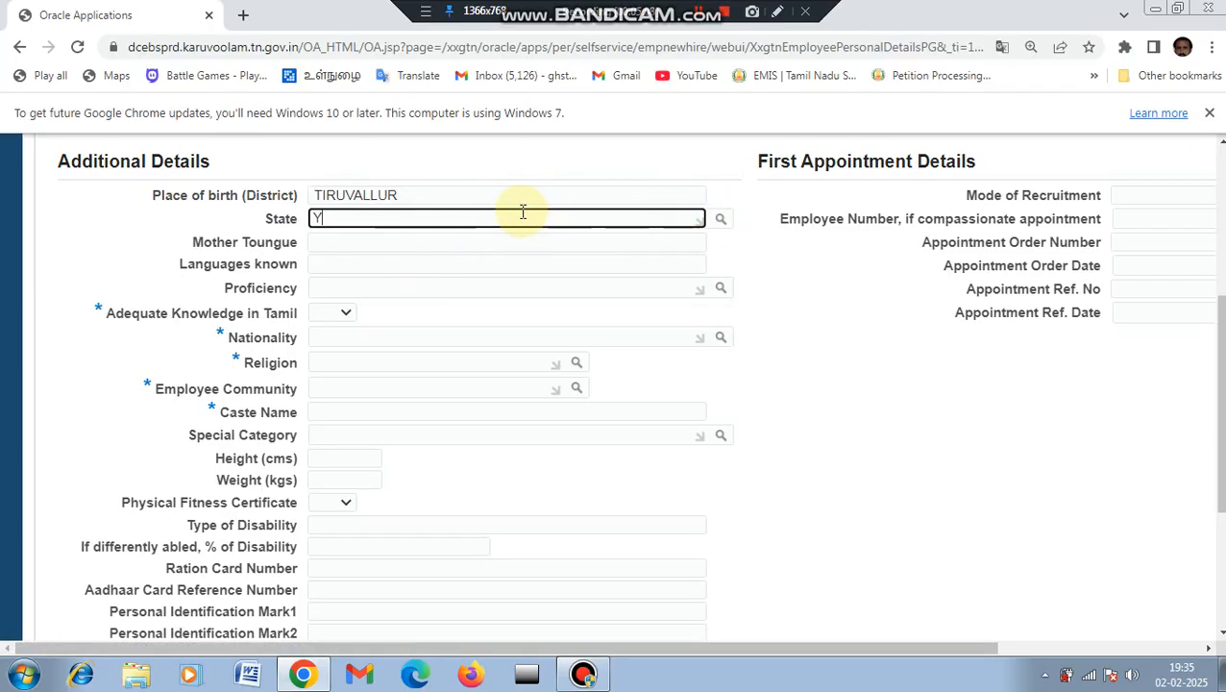
pyautogui.write('TA')
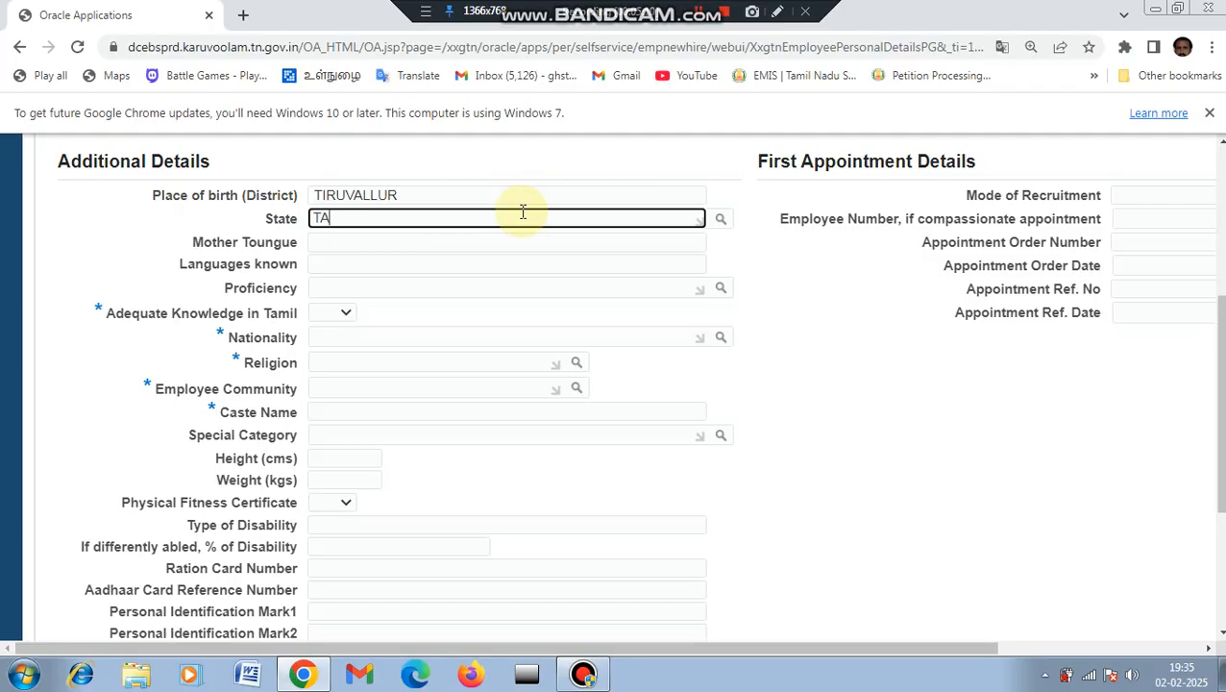
pyautogui.write('MU')
pyautogui.press('Tab')
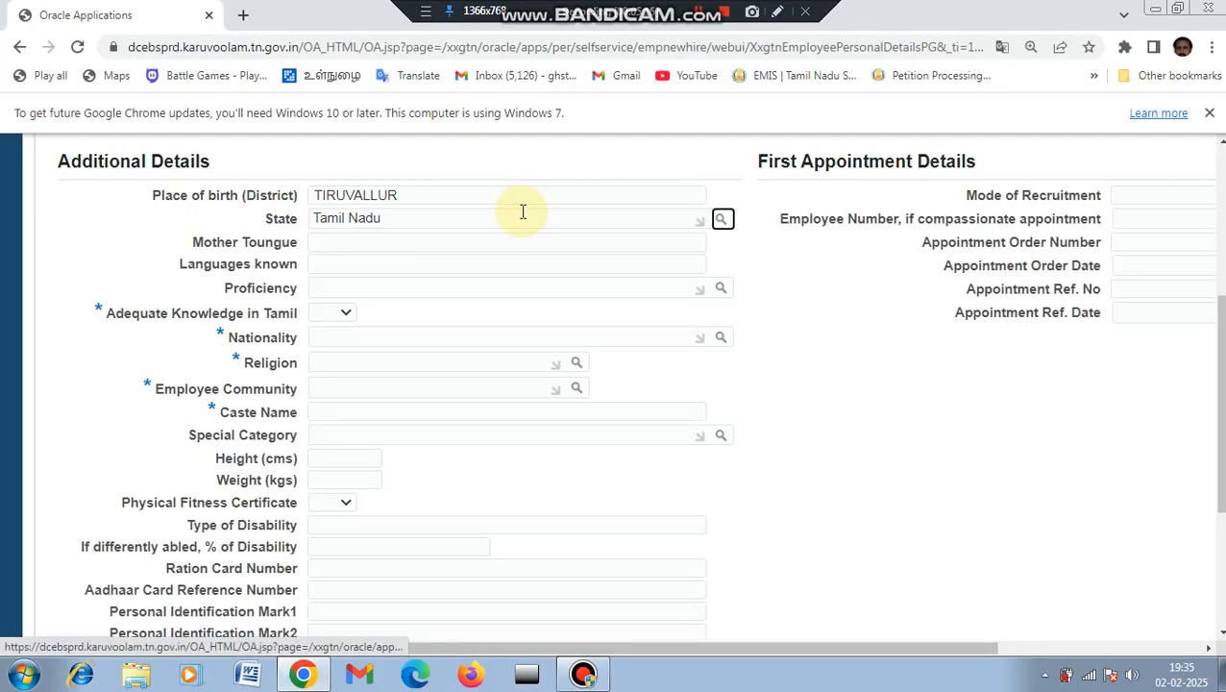
# Step: Set mother tongue TAMIL and Adequate Knowledge in Tamil to Yes
pyautogui.click(404, 243)
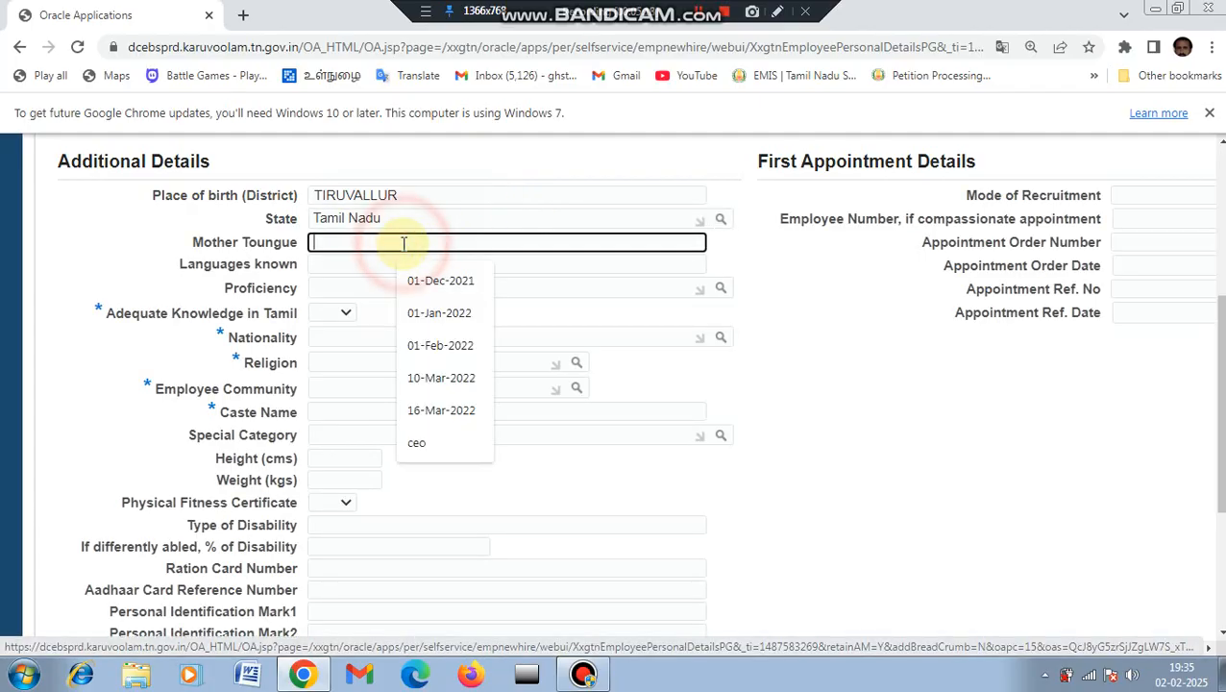
pyautogui.write('L')
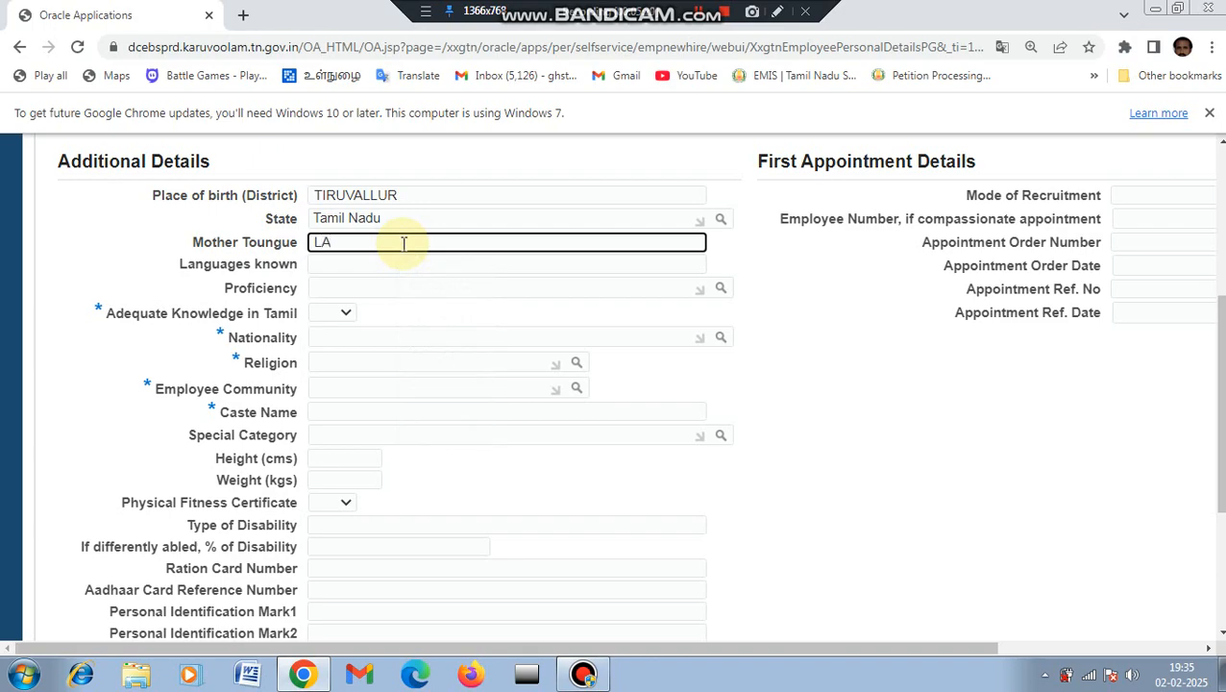
pyautogui.write('AMIL')
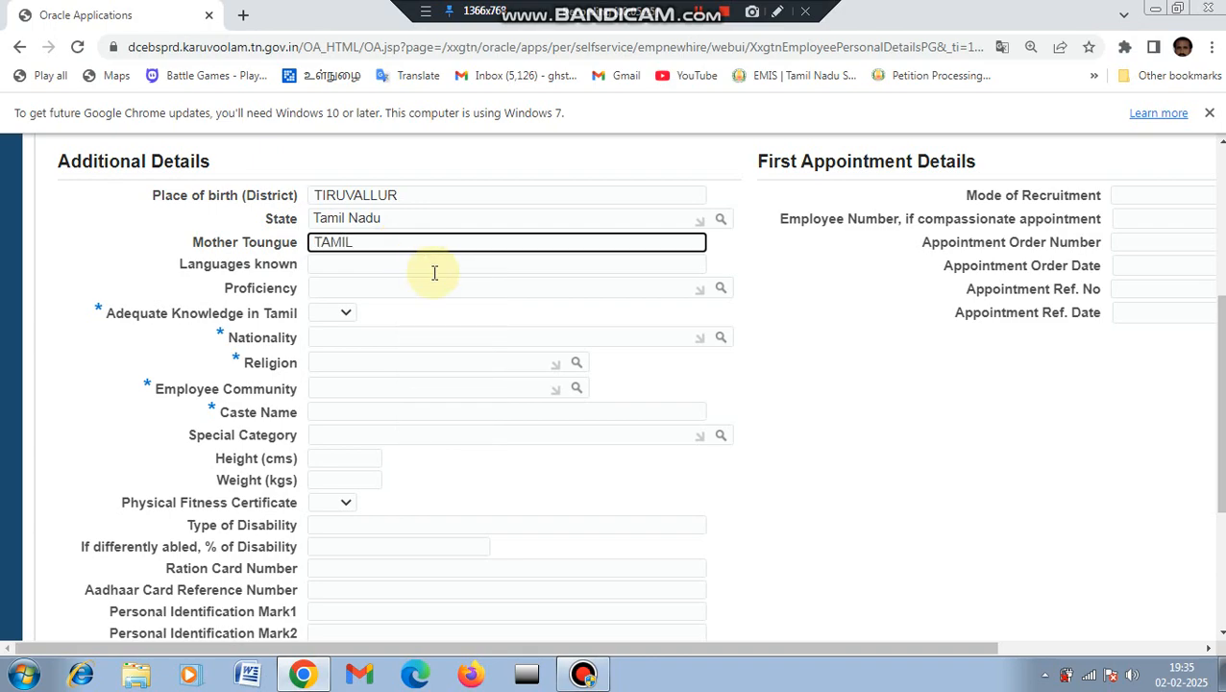
pyautogui.click(346, 313)
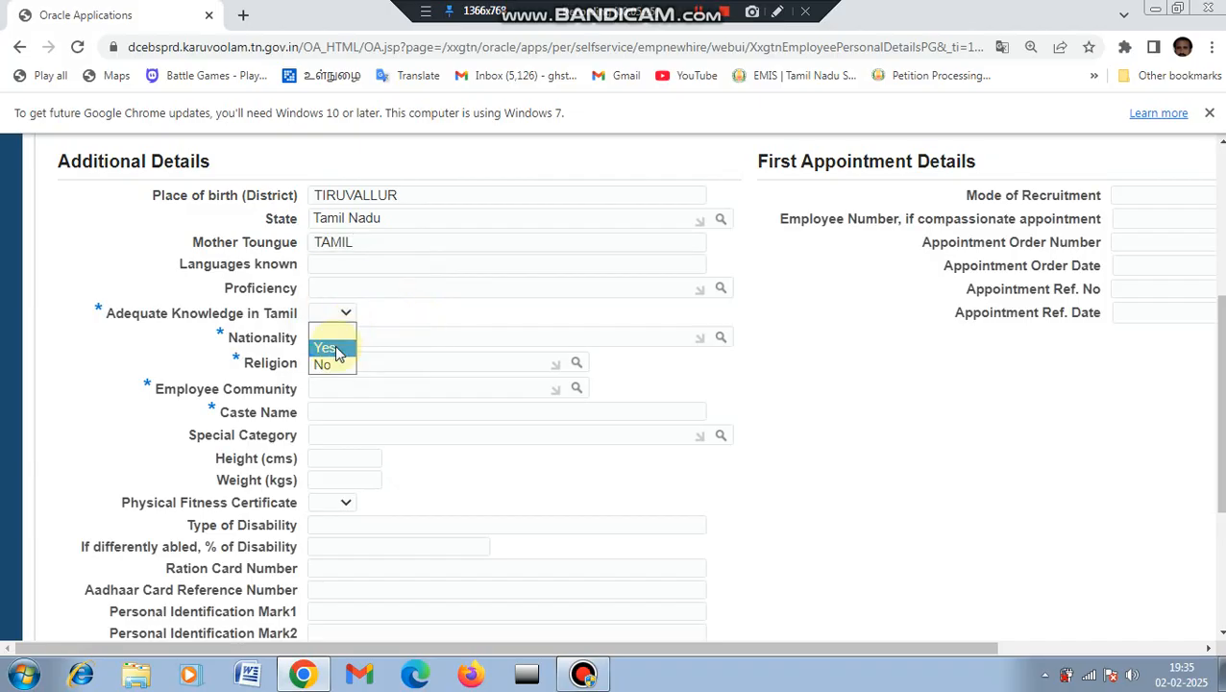
pyautogui.click(328, 348)
pyautogui.click(329, 338)
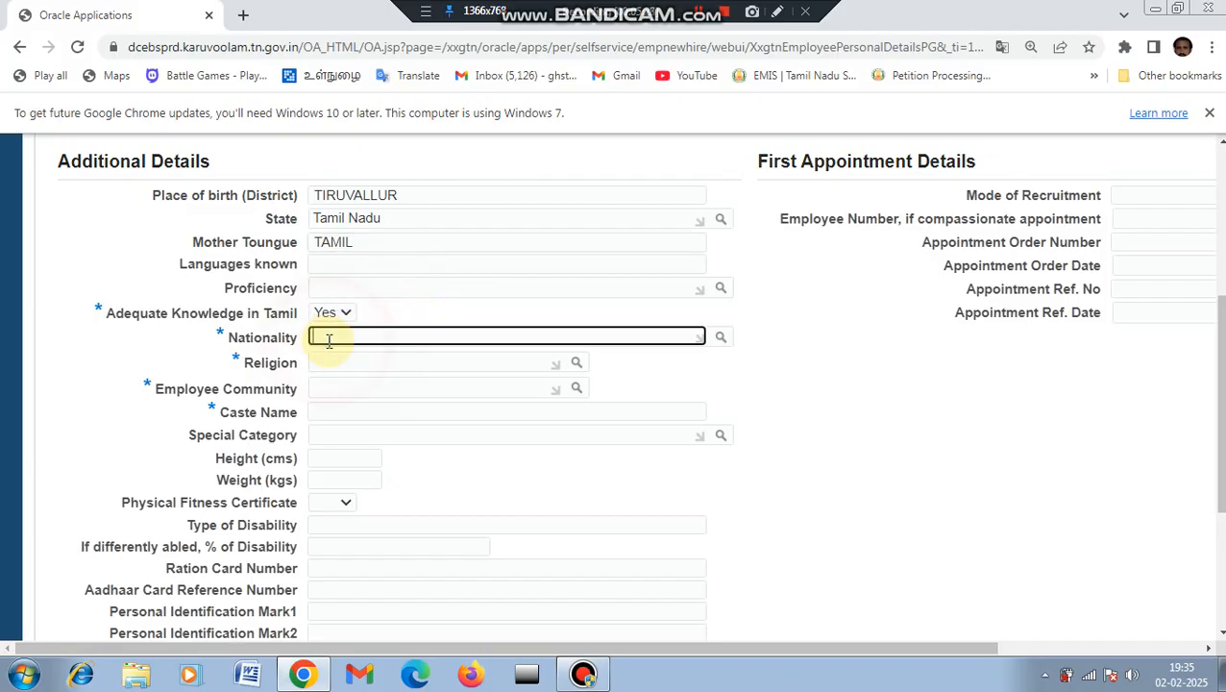
# Step: Set nationality Indian from the lookup and religion Hindu
pyautogui.click(721, 339)
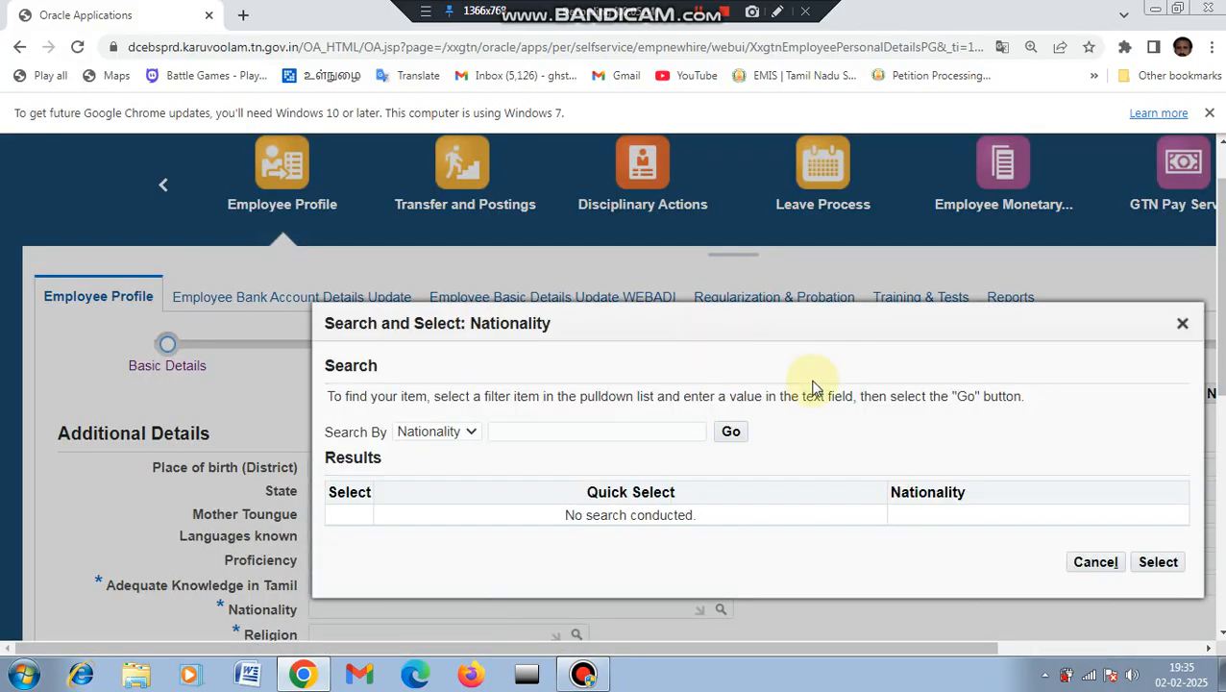
pyautogui.click(730, 431)
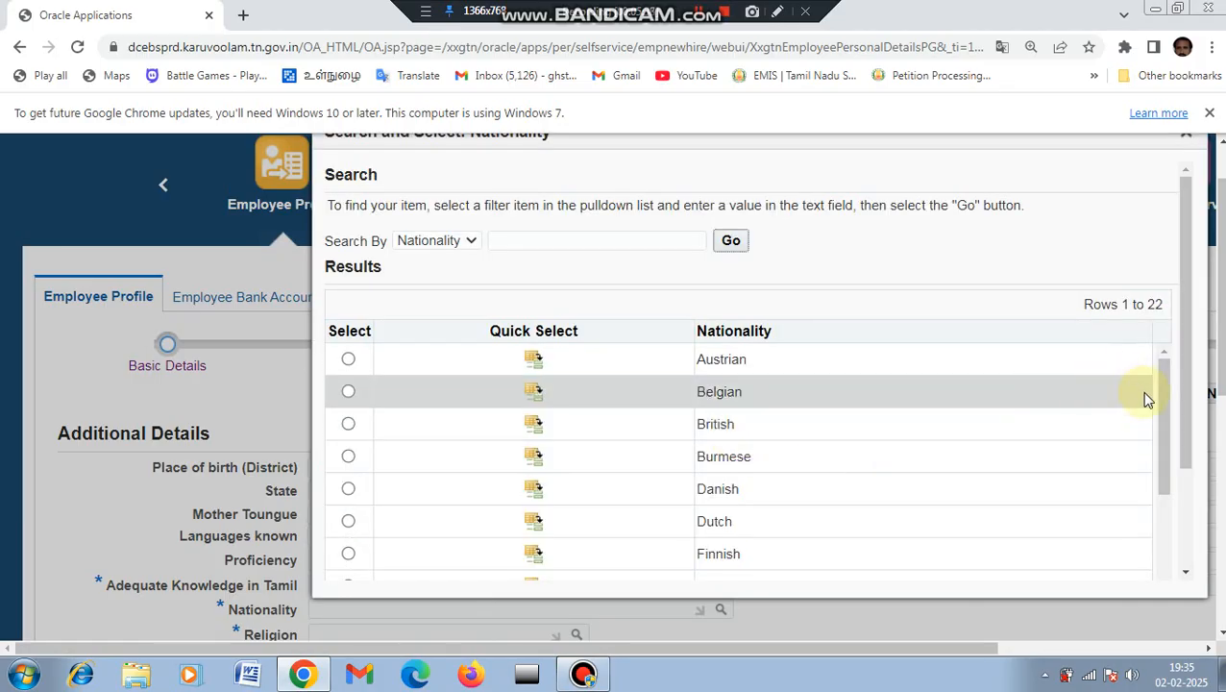
pyautogui.click(470, 350)
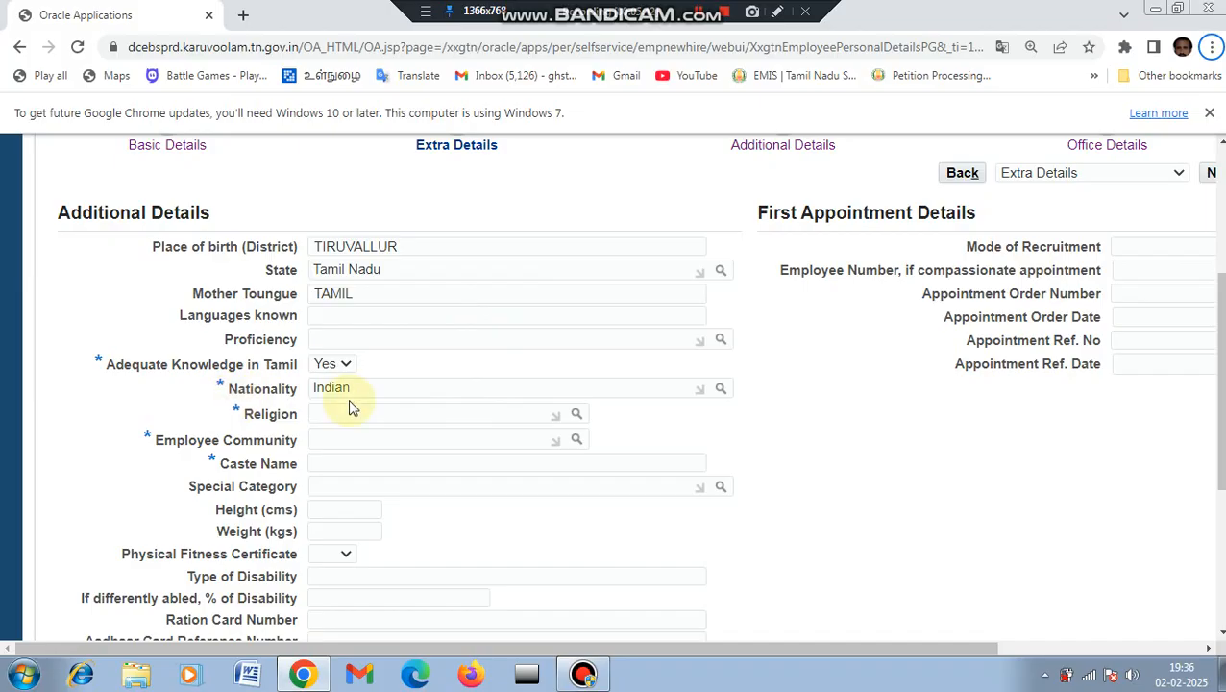
pyautogui.click(328, 414)
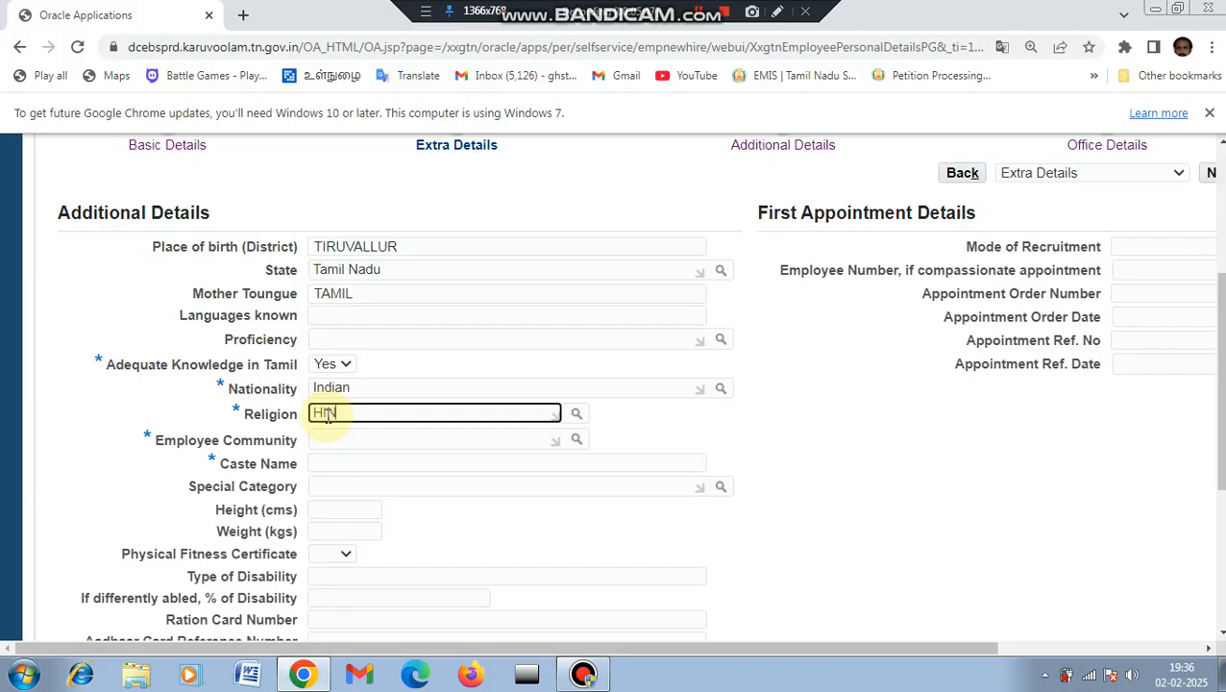
pyautogui.write('HIN')
pyautogui.press('Tab')
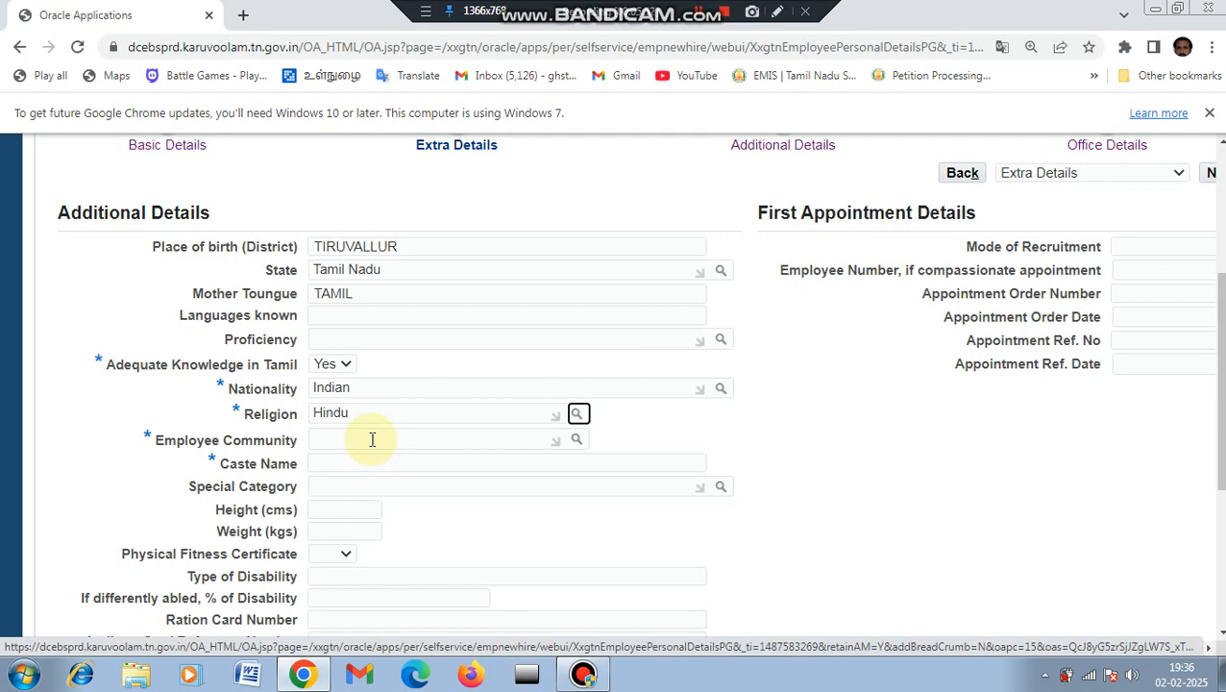
# Step: Search BC in the community lookup and select BC (other than Muslim)
pyautogui.click(372, 439)
pyautogui.write('B')
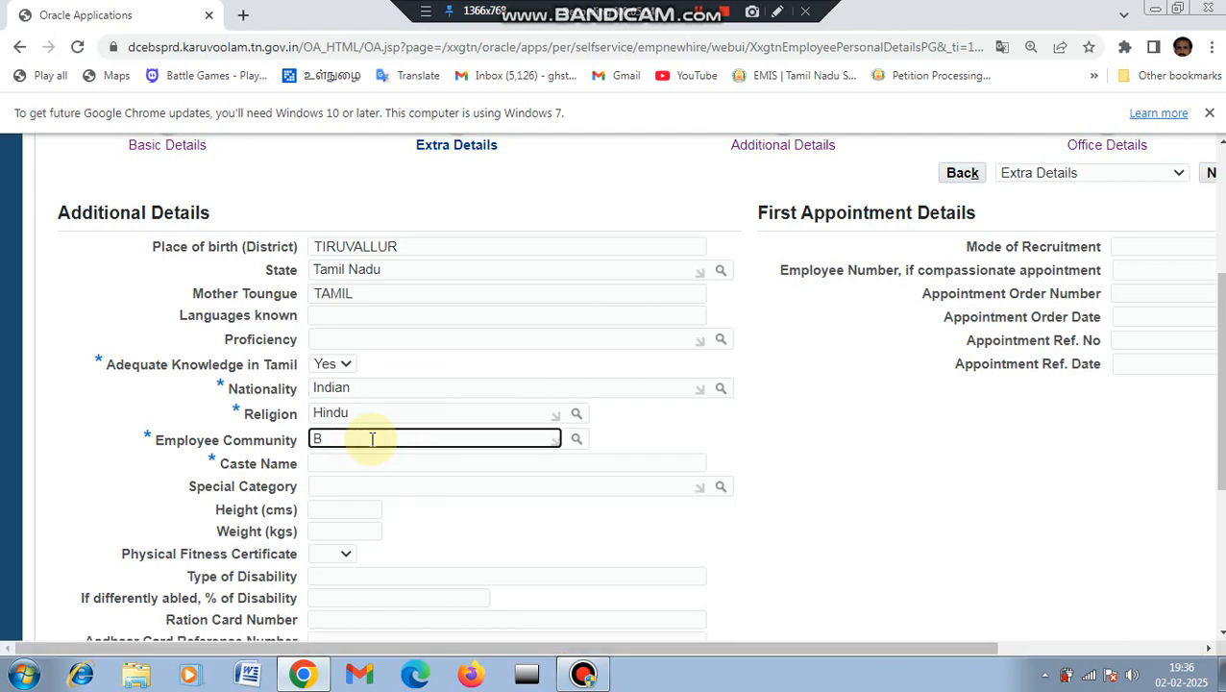
pyautogui.write('C')
pyautogui.press('Tab')
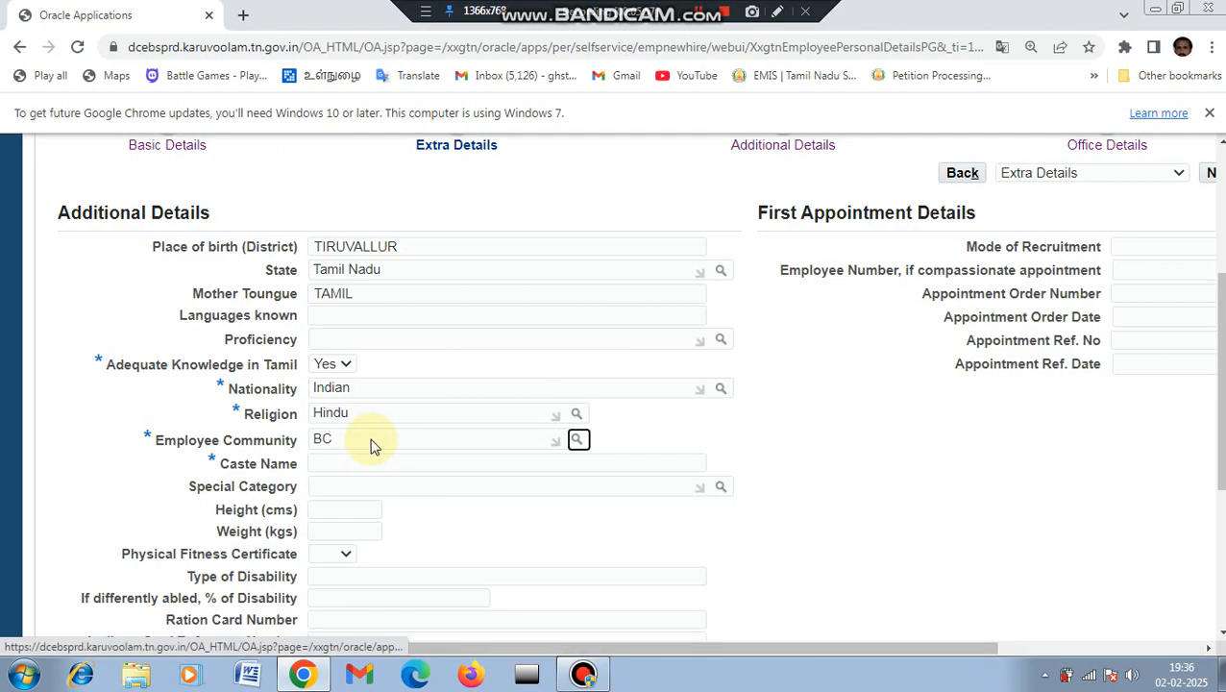
pyautogui.press('Return')
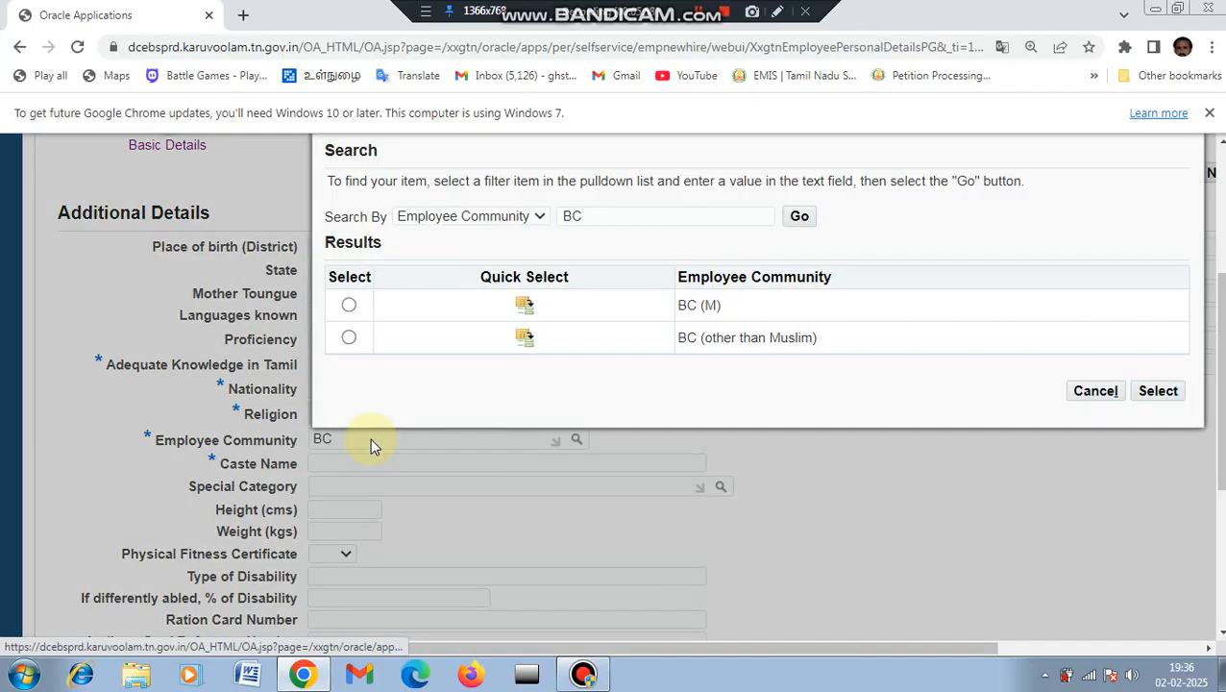
pyautogui.click(529, 344)
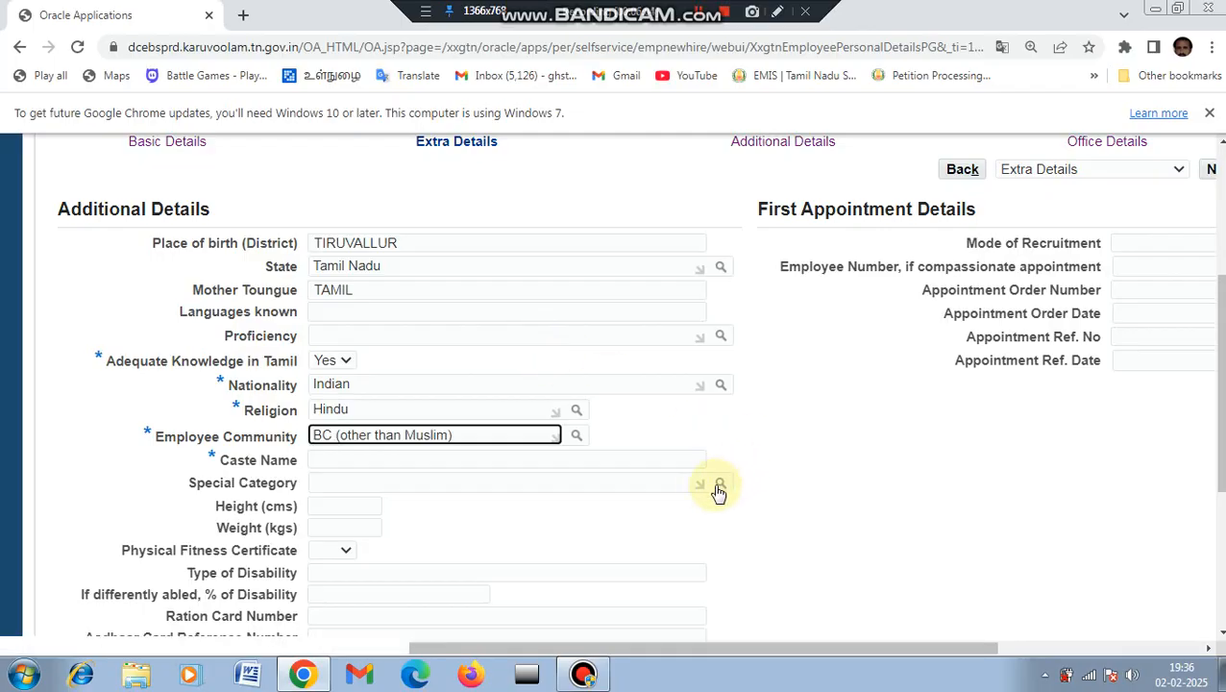
# Step: Search special categories for 'SE', close the empty results, and return to Caste Name
pyautogui.click(396, 482)
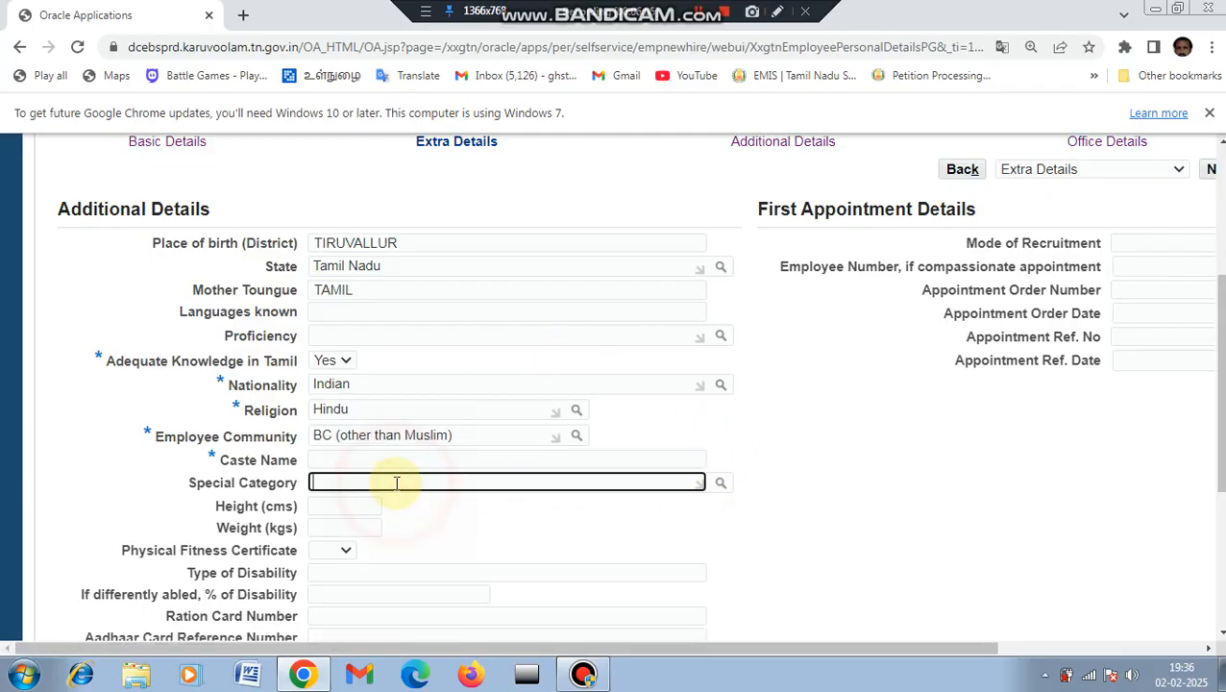
pyautogui.write('SEN')
pyautogui.press('Tab')
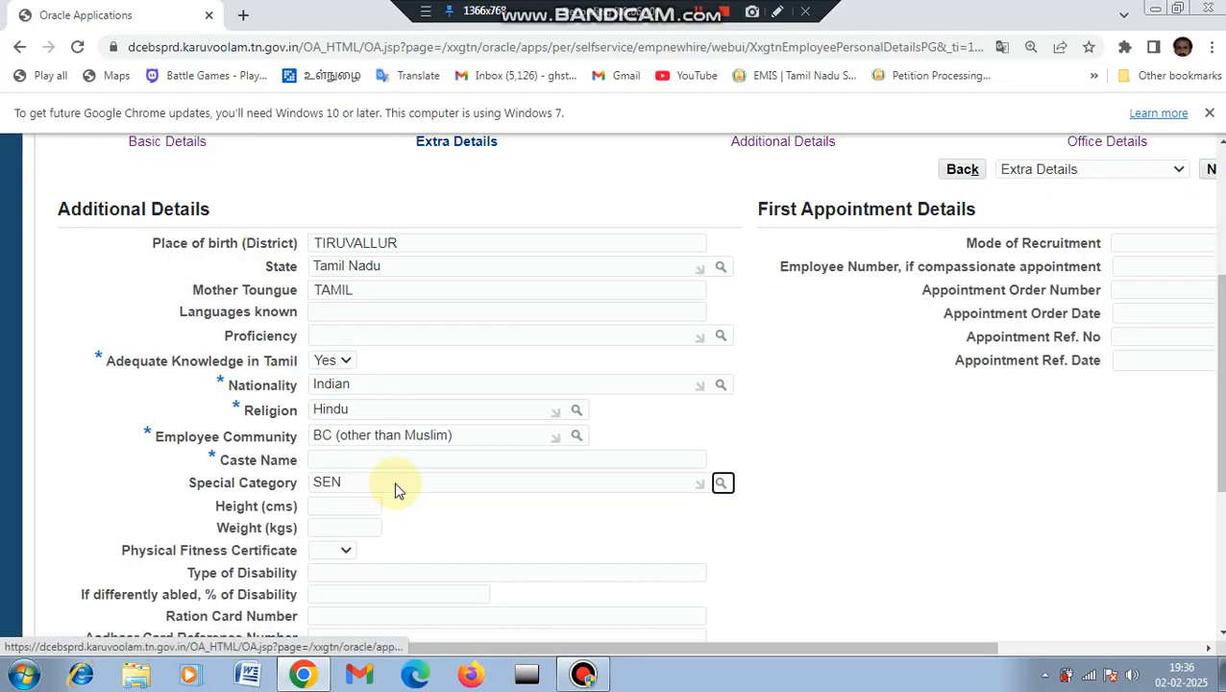
pyautogui.press('Return')
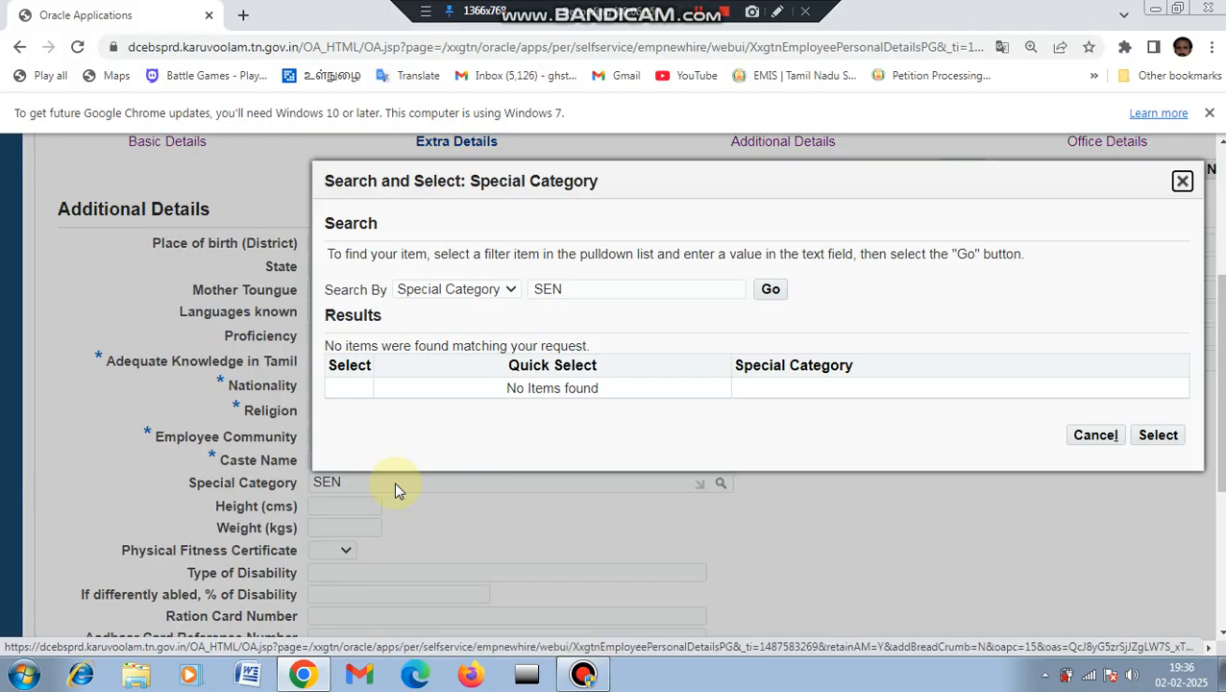
pyautogui.click(372, 497)
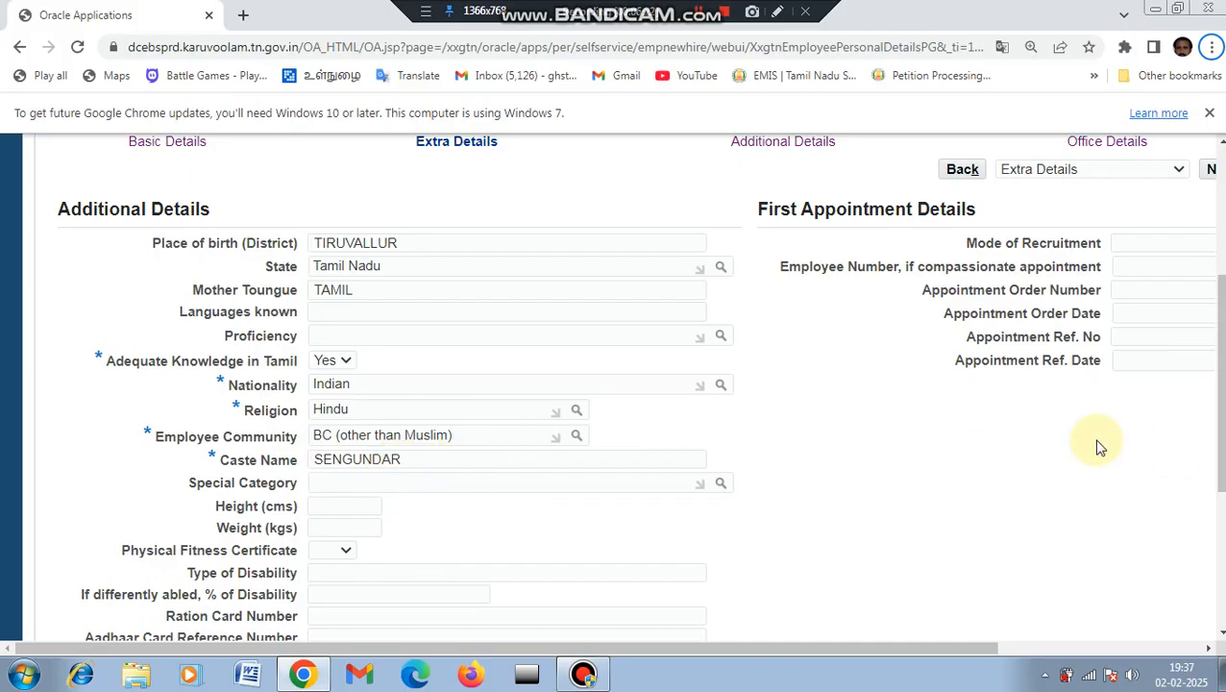
pyautogui.click(424, 459)
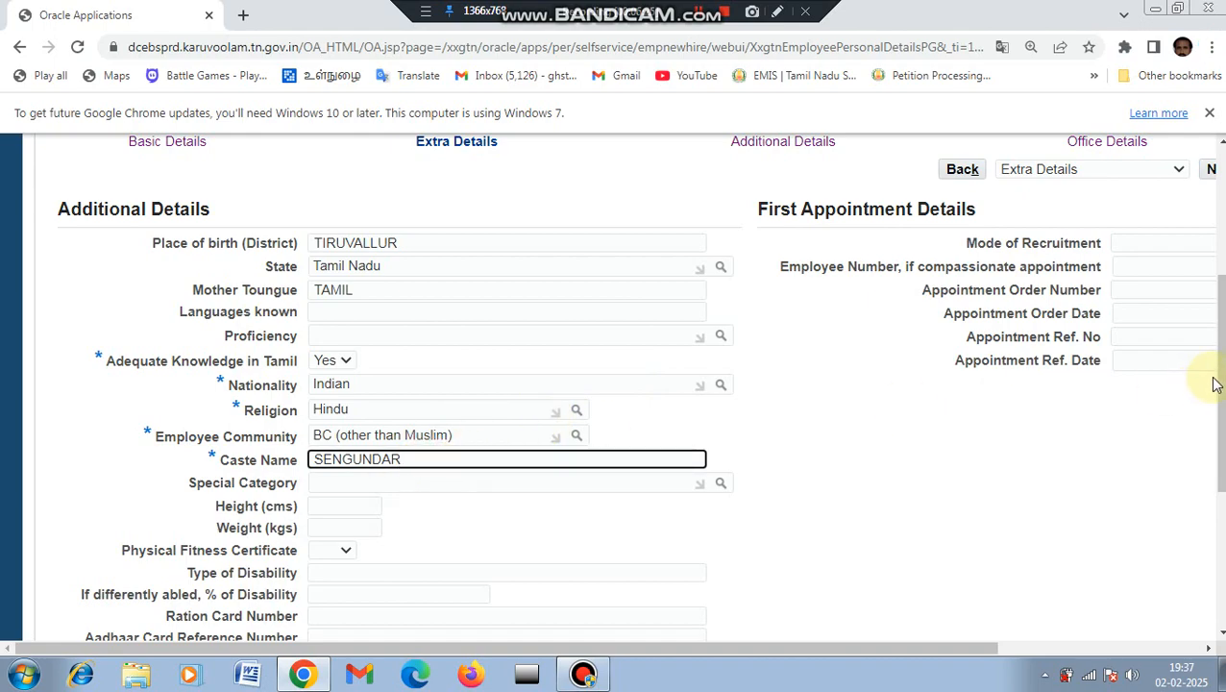
# Step: Set the Physical Fitness Certificate to Yes
pyautogui.moveTo(1218, 375); pyautogui.dragTo(1218, 444)
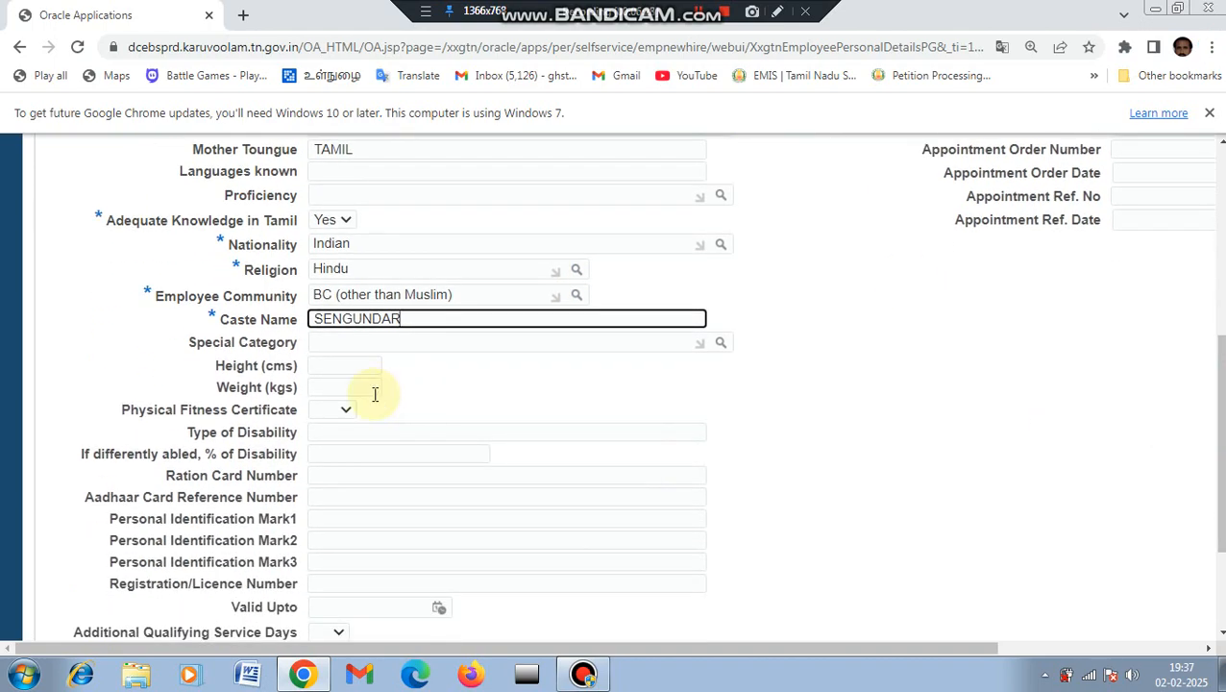
pyautogui.click(342, 413)
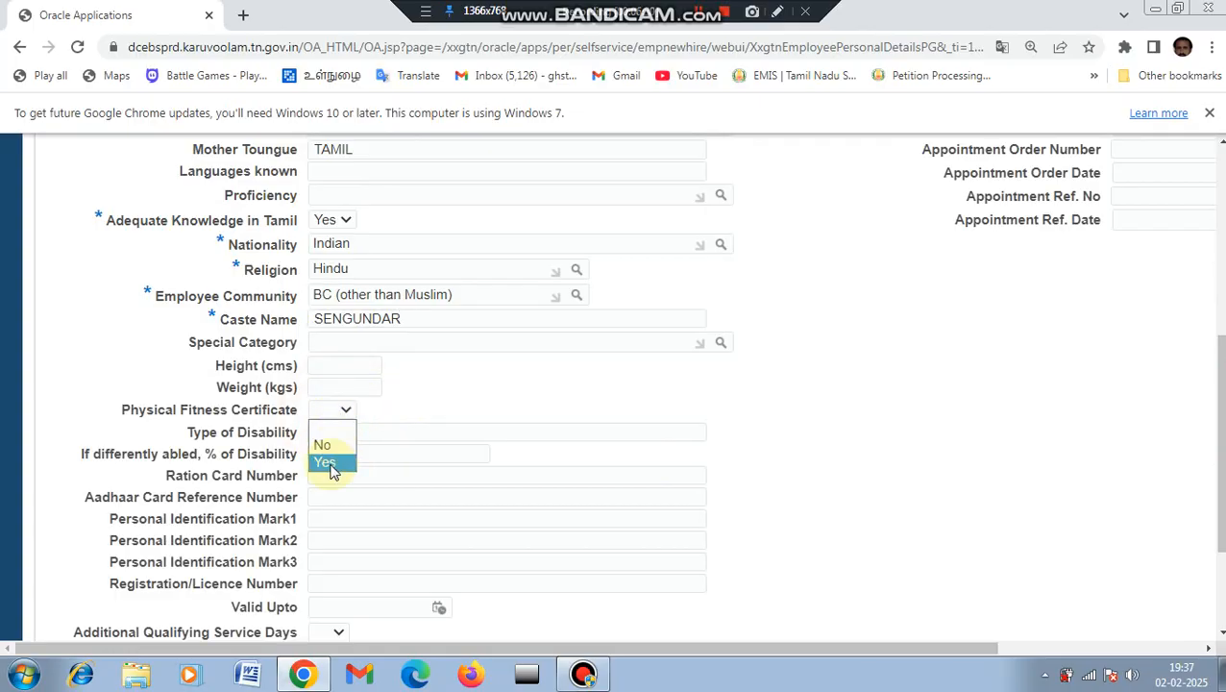
pyautogui.click(329, 463)
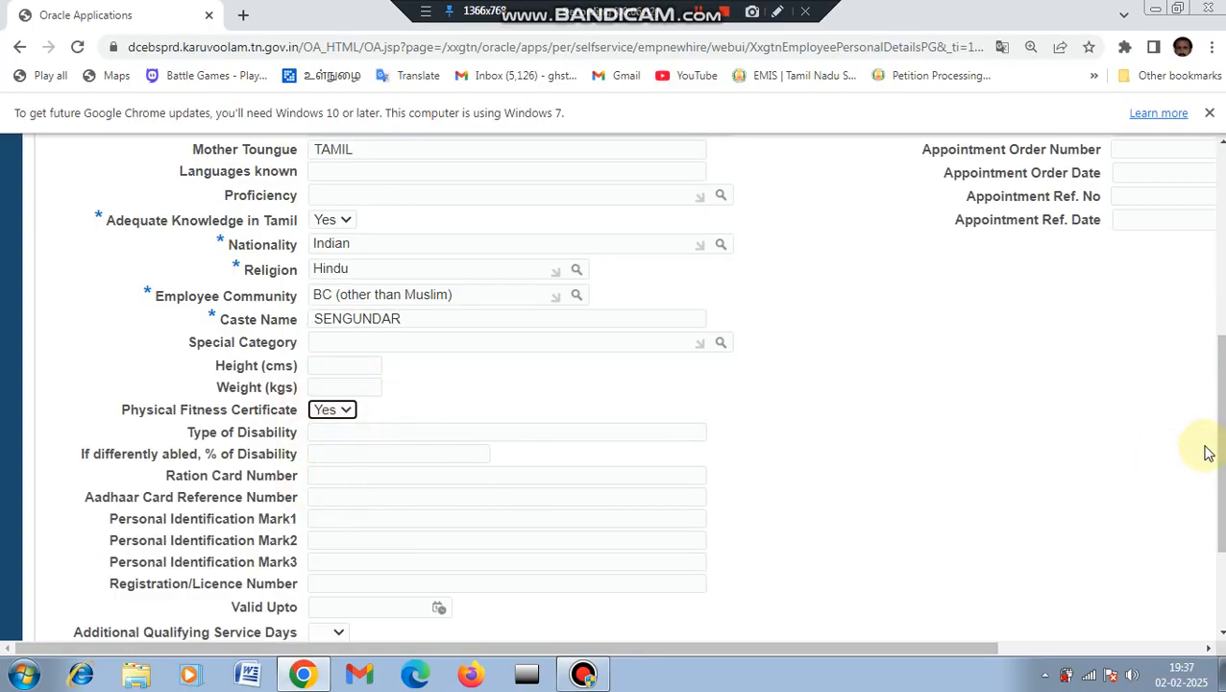
# Step: Choose TNPSC as the mode of recruitment and continue to Address Information
pyautogui.moveTo(1219, 443); pyautogui.dragTo(1219, 515)
pyautogui.moveTo(1219, 427); pyautogui.dragTo(1219, 310)
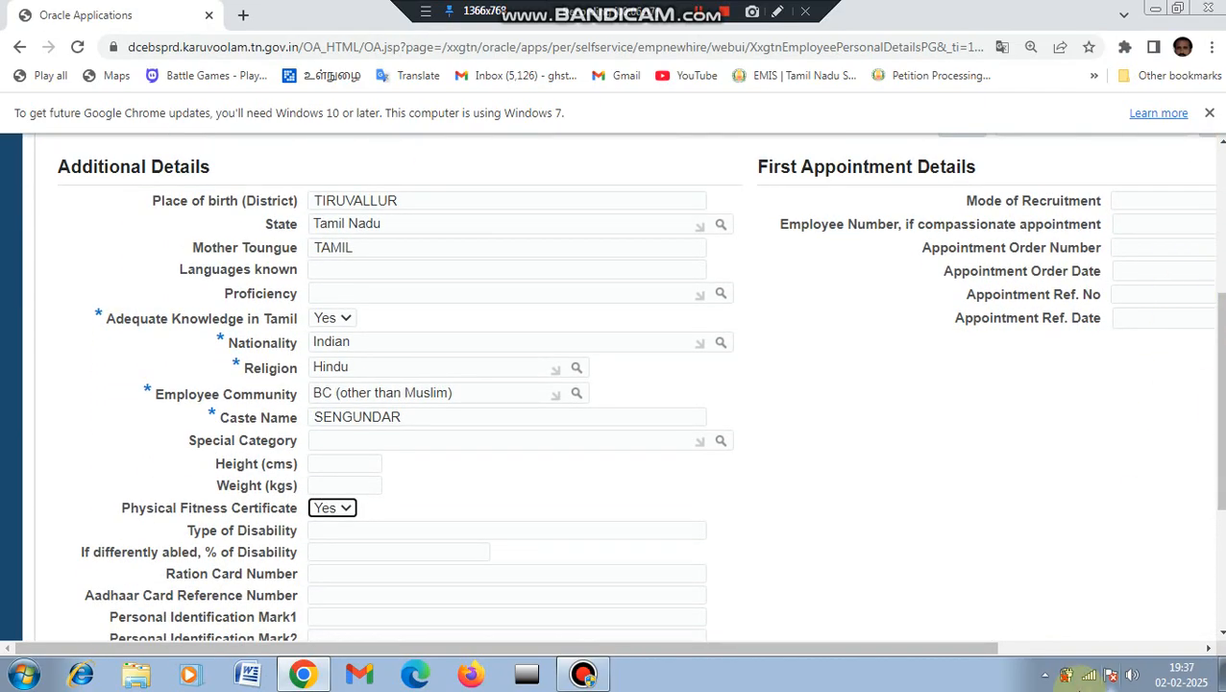
pyautogui.moveTo(961, 647); pyautogui.dragTo(1104, 624)
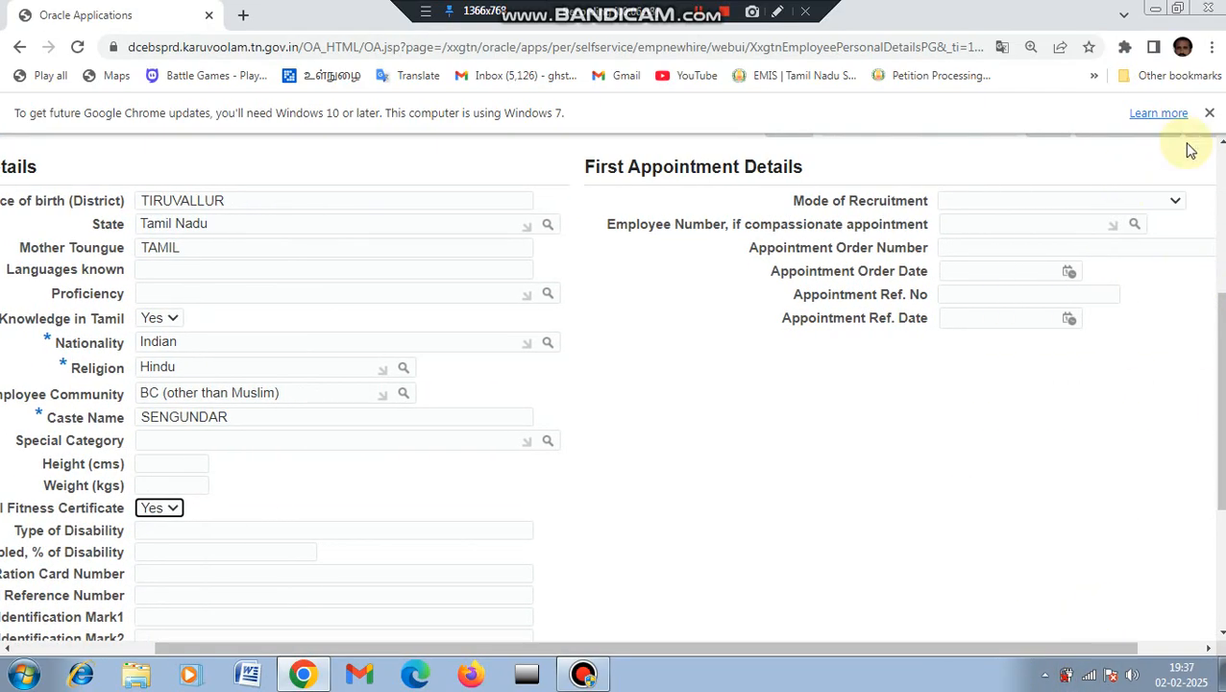
pyautogui.click(1164, 198)
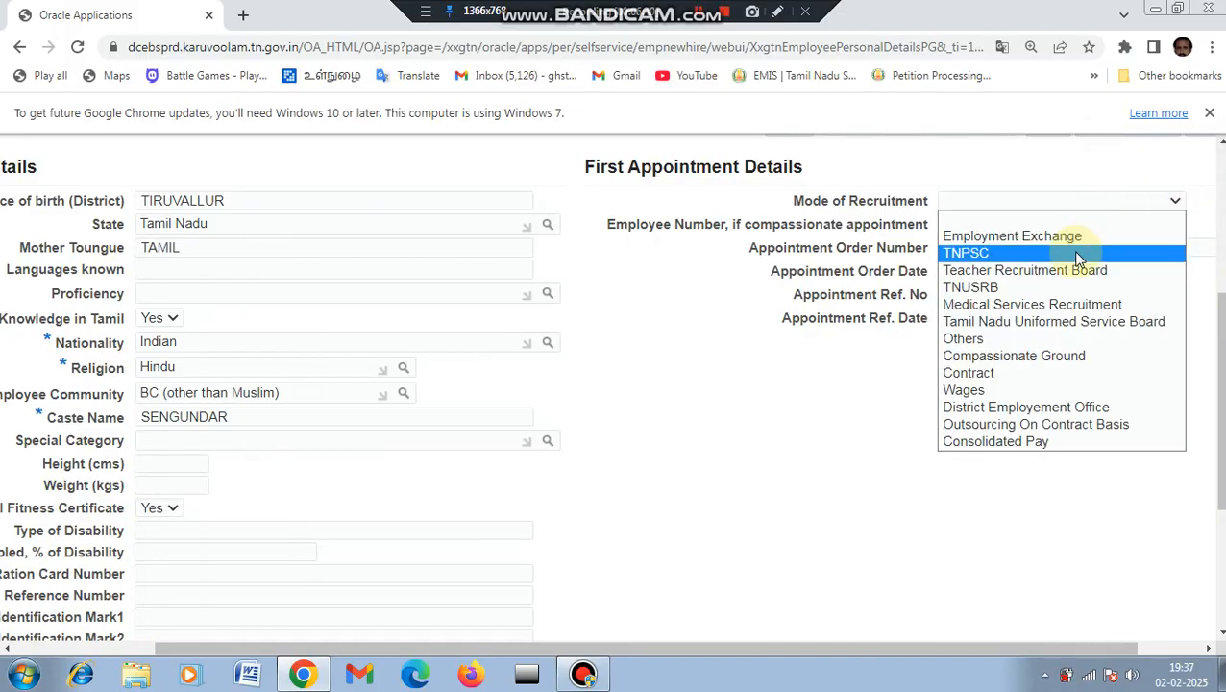
pyautogui.click(1042, 257)
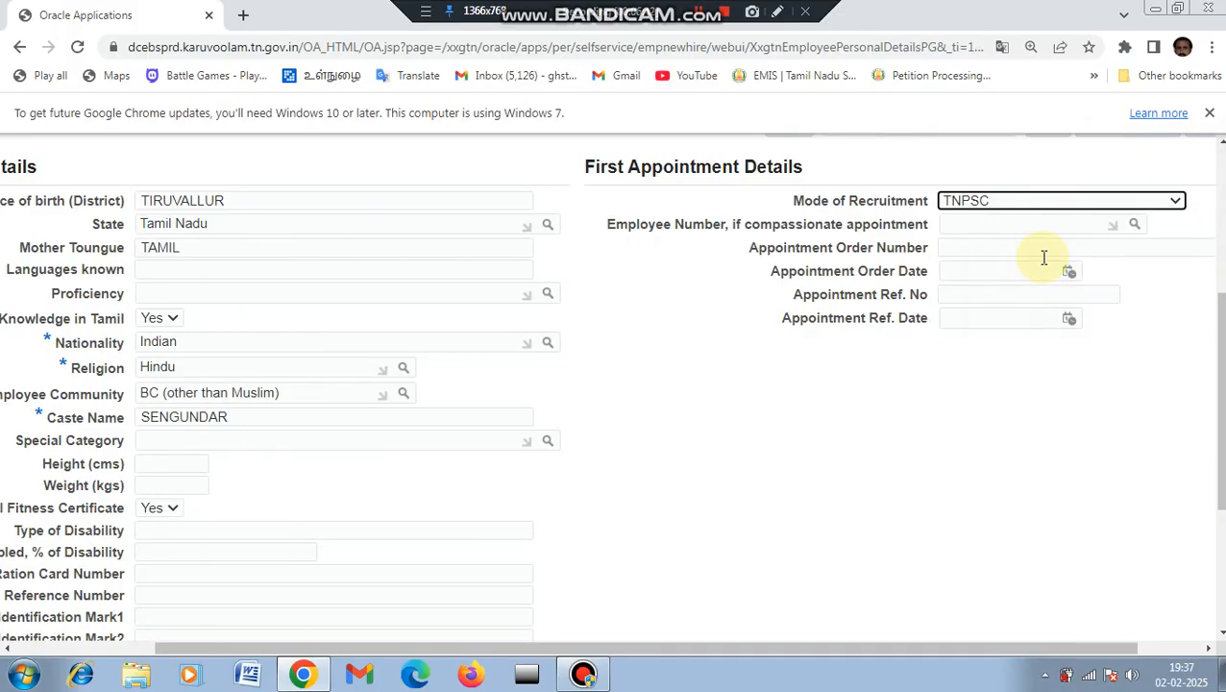
pyautogui.moveTo(1218, 399); pyautogui.dragTo(1218, 576)
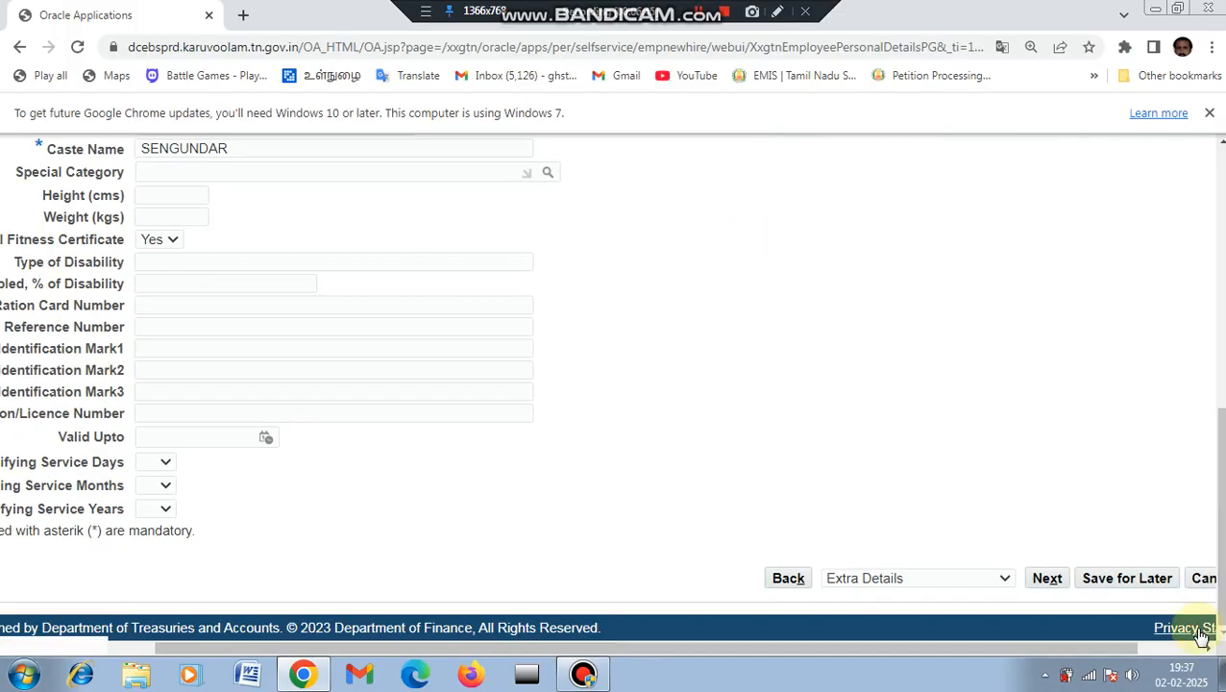
pyautogui.click(1049, 583)
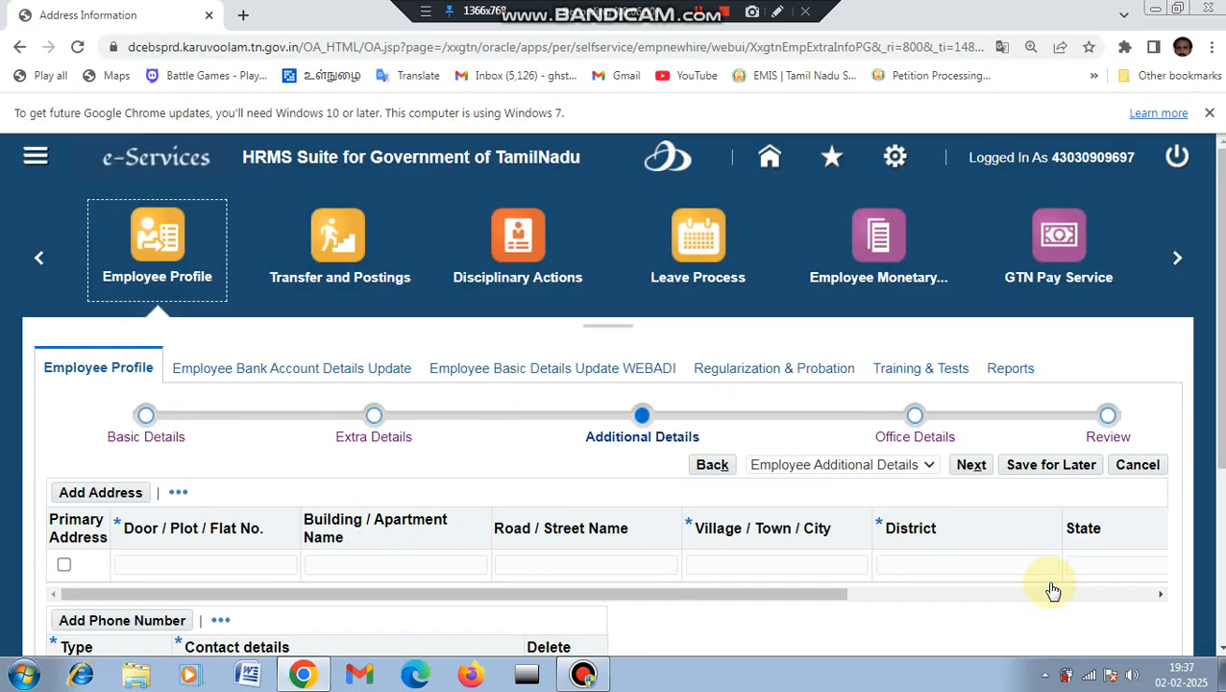
# Step: Begin the address row and set its state to Tamil Nadu
pyautogui.moveTo(1214, 342); pyautogui.dragTo(1215, 449)
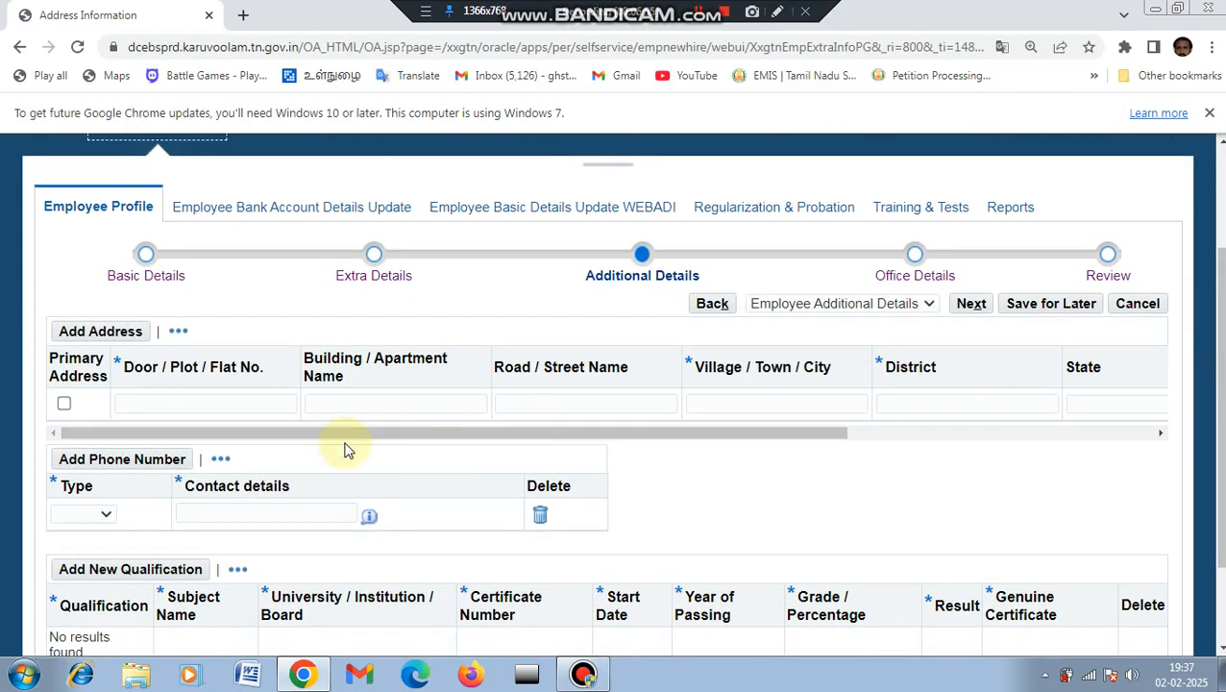
pyautogui.click(164, 406)
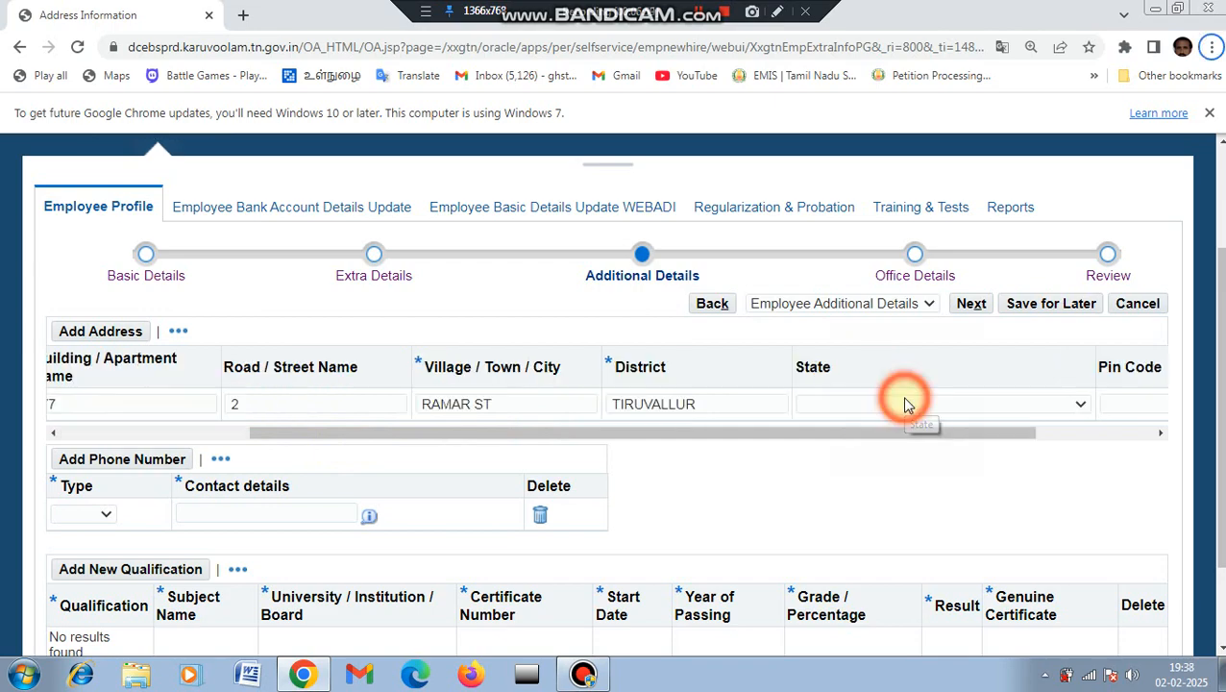
pyautogui.click(920, 405)
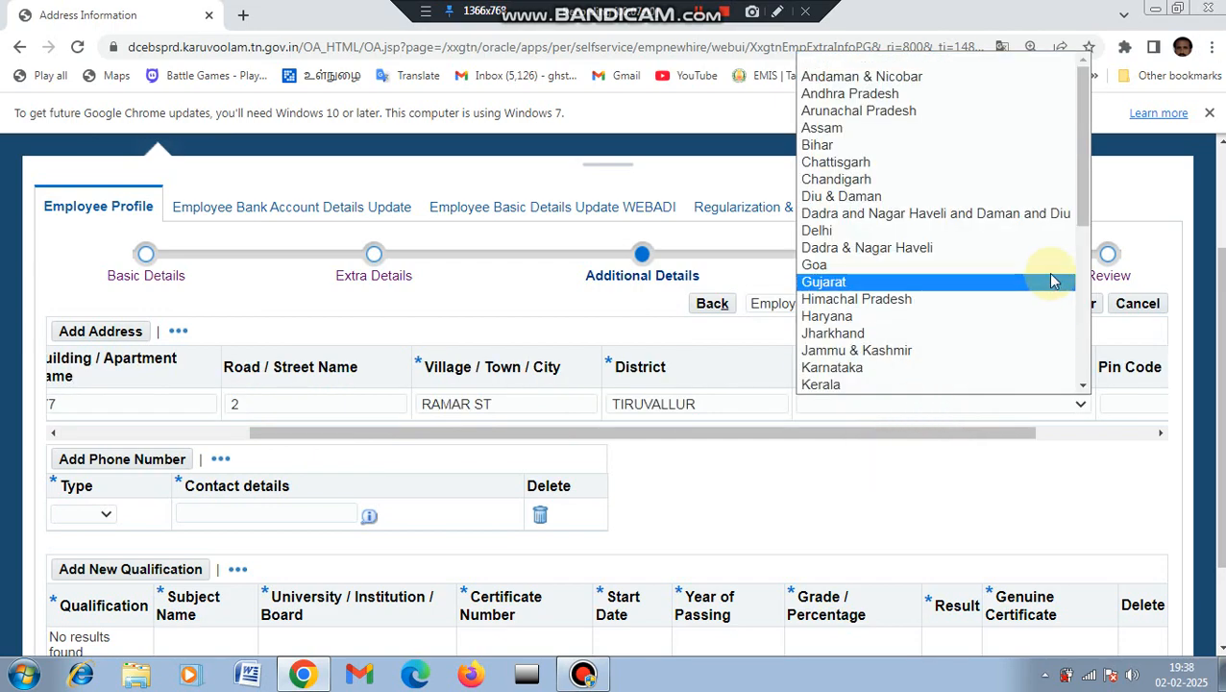
pyautogui.moveTo(1082, 213); pyautogui.dragTo(1075, 328)
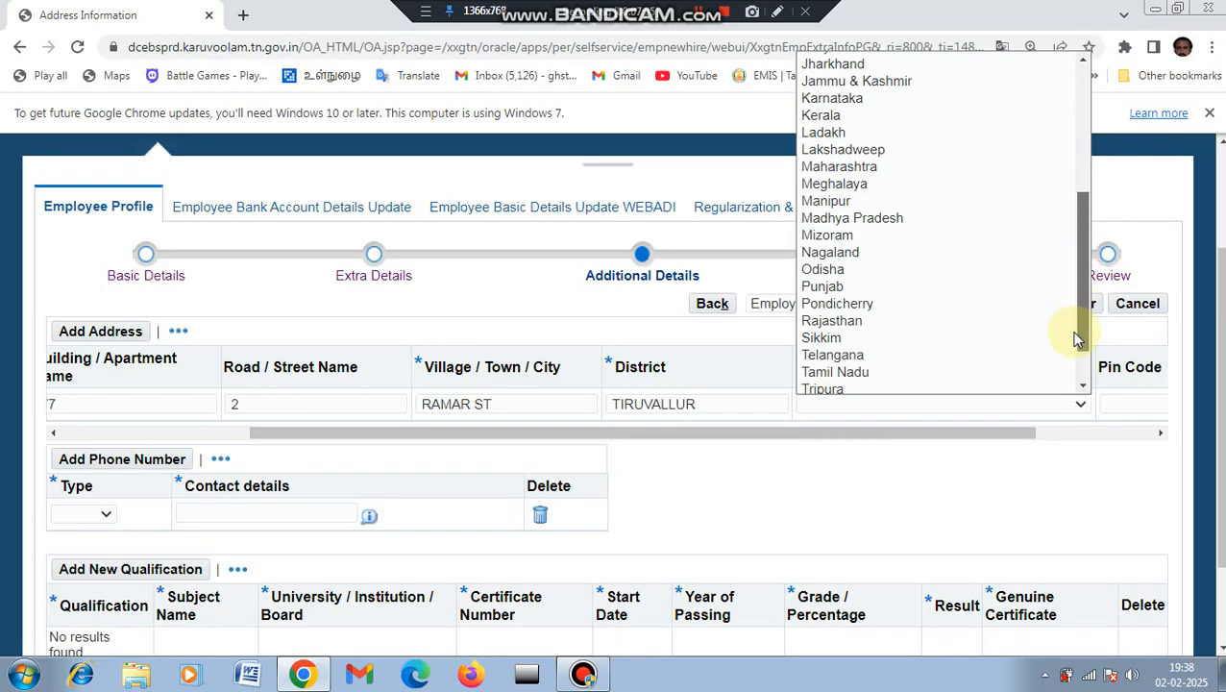
pyautogui.click(908, 368)
# Step: Enter pin code 631301, mark the address as primary, and begin the Home phone number
pyautogui.moveTo(914, 435); pyautogui.dragTo(1020, 454)
pyautogui.click(993, 408)
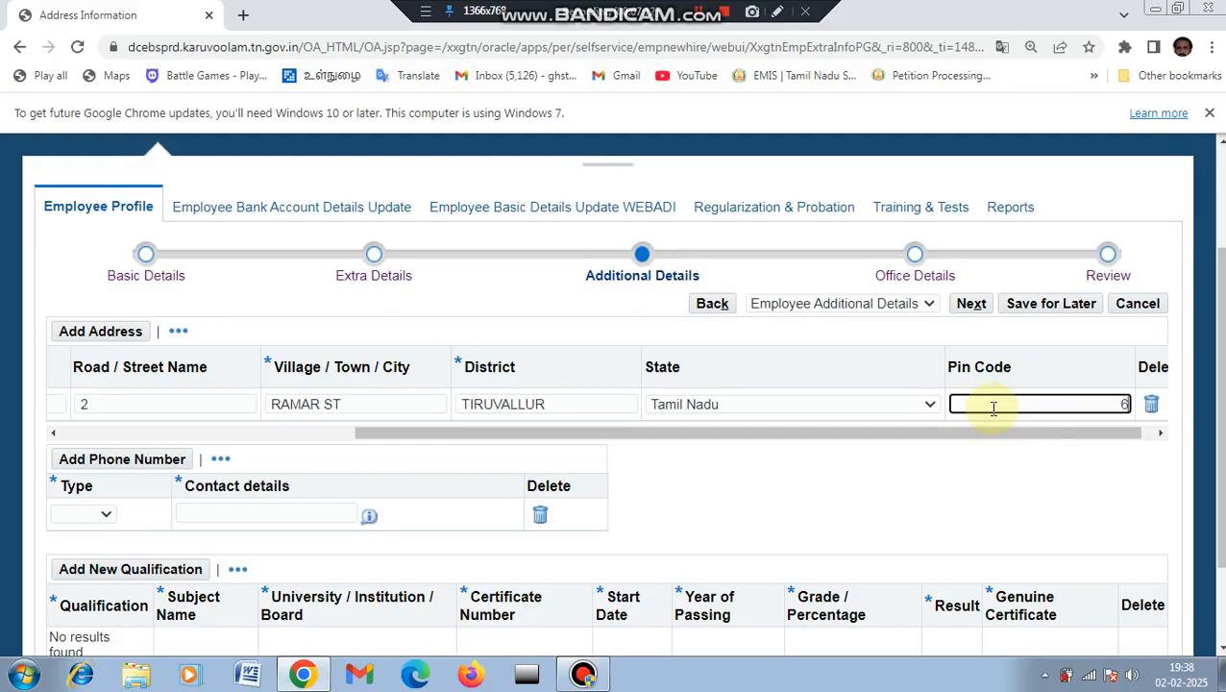
pyautogui.write('631301')
pyautogui.click(958, 451)
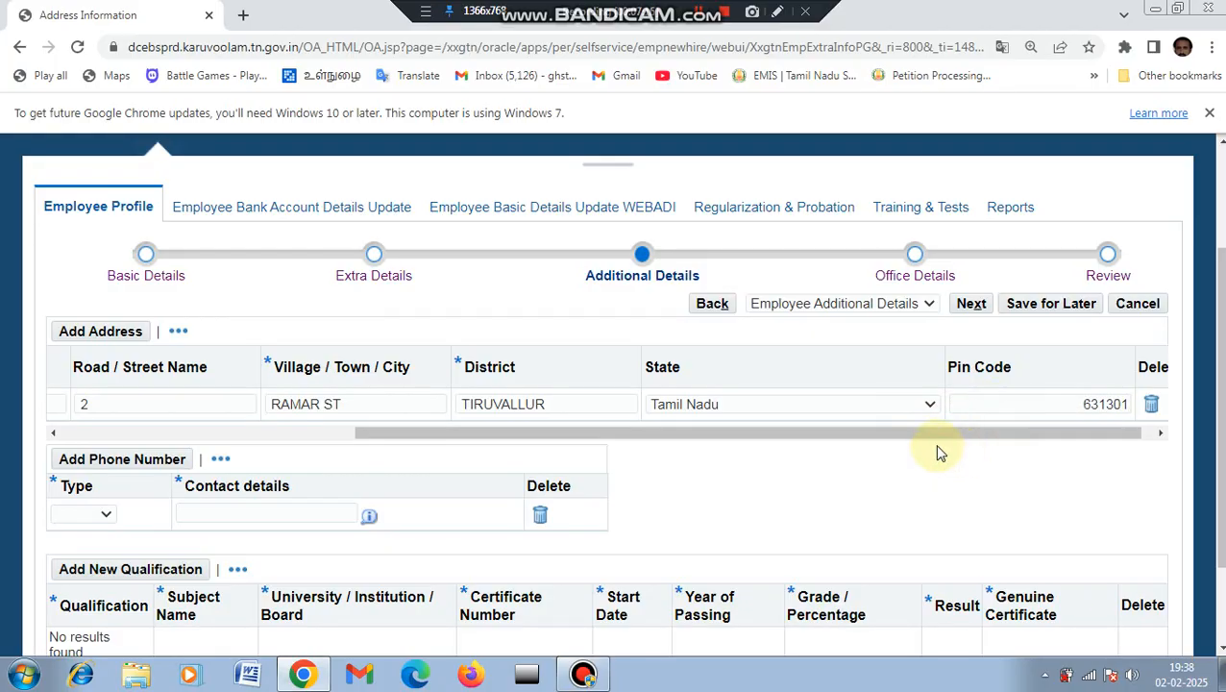
pyautogui.moveTo(925, 433); pyautogui.dragTo(660, 438)
pyautogui.click(649, 424)
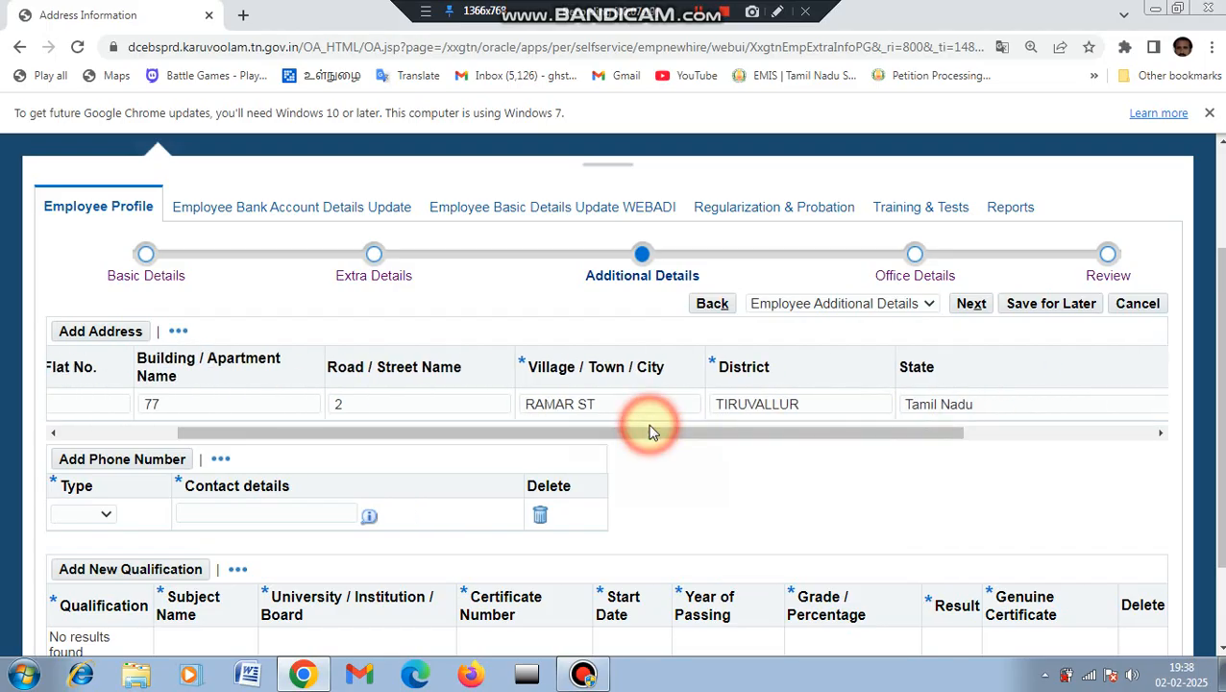
pyautogui.click(455, 432)
pyautogui.moveTo(457, 437); pyautogui.dragTo(309, 437)
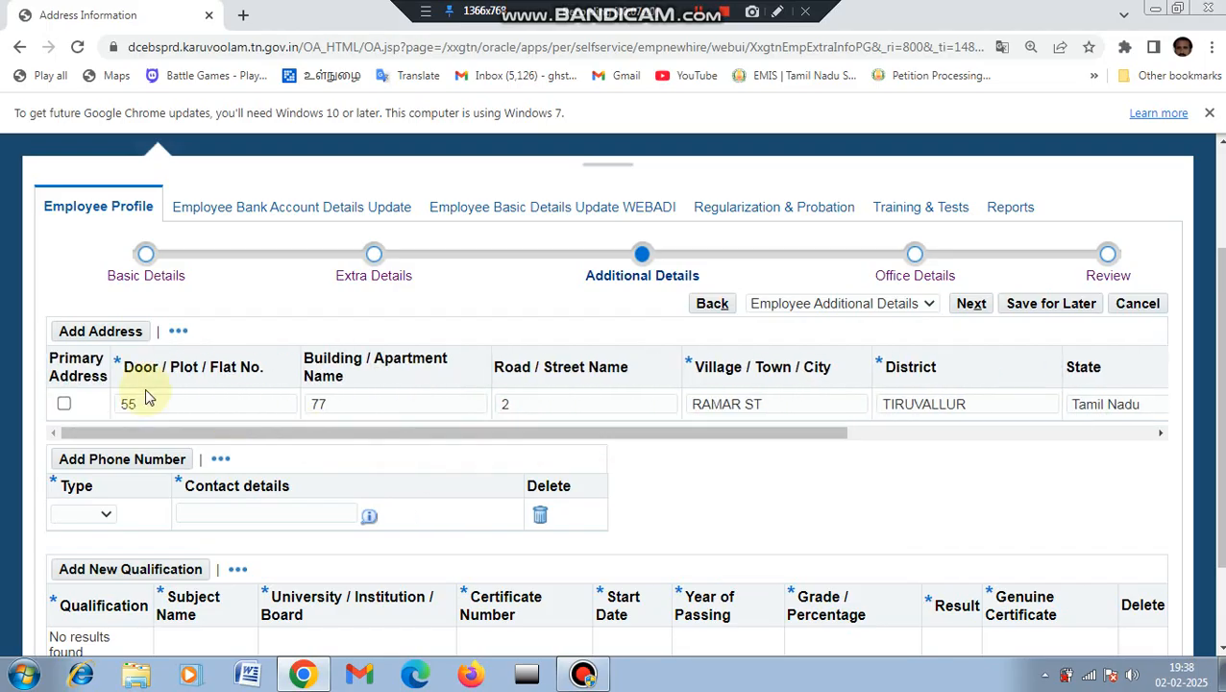
pyautogui.click(64, 403)
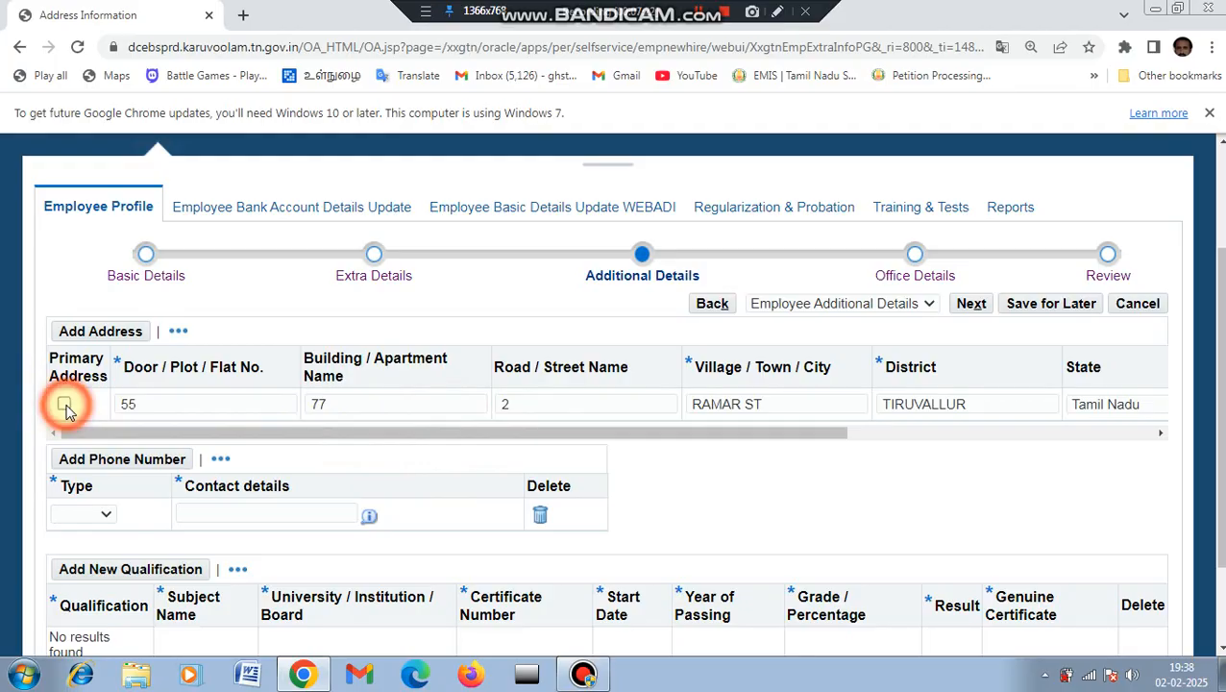
pyautogui.click(200, 507)
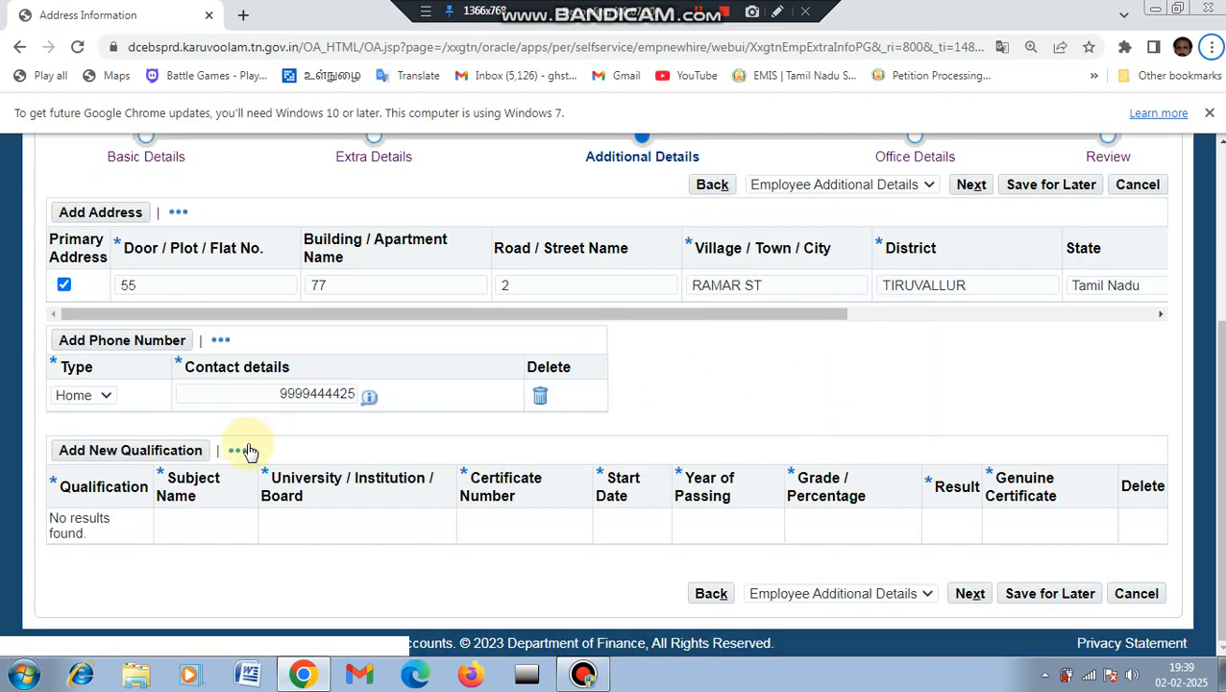
# Step: Record an SSLC qualification (STATE board, 90%, Passed, genuine), then add a blank second row
pyautogui.click(149, 451)
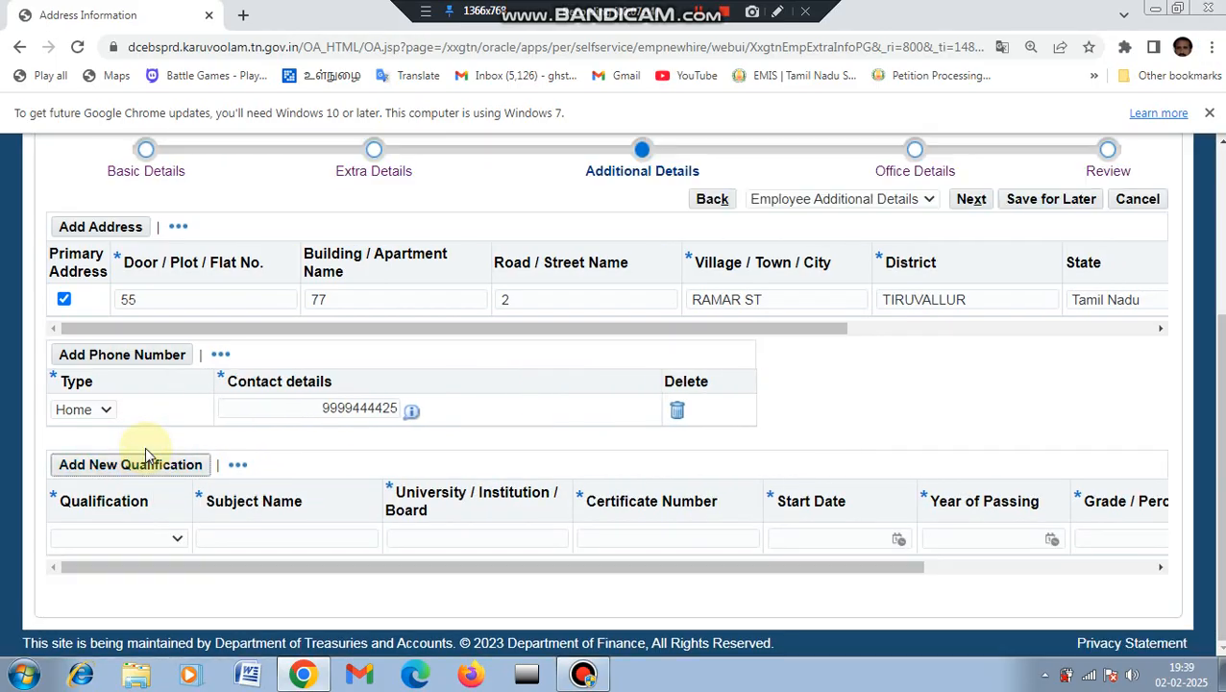
pyautogui.click(173, 538)
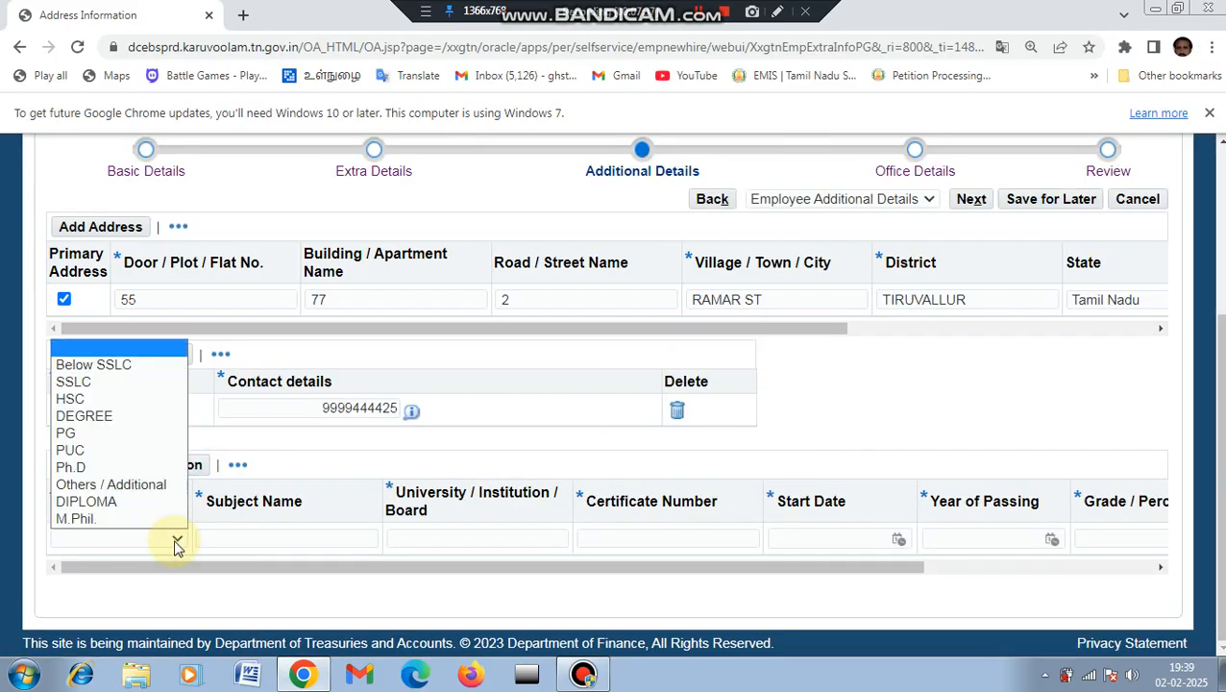
pyautogui.click(144, 382)
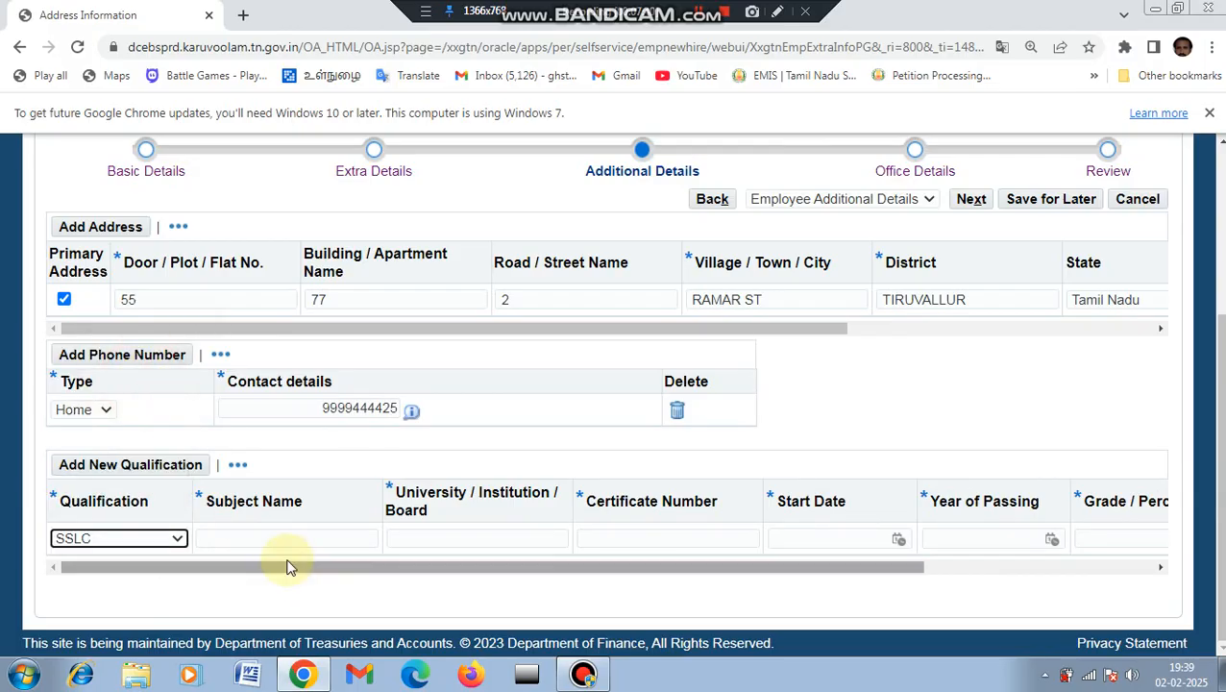
pyautogui.click(259, 538)
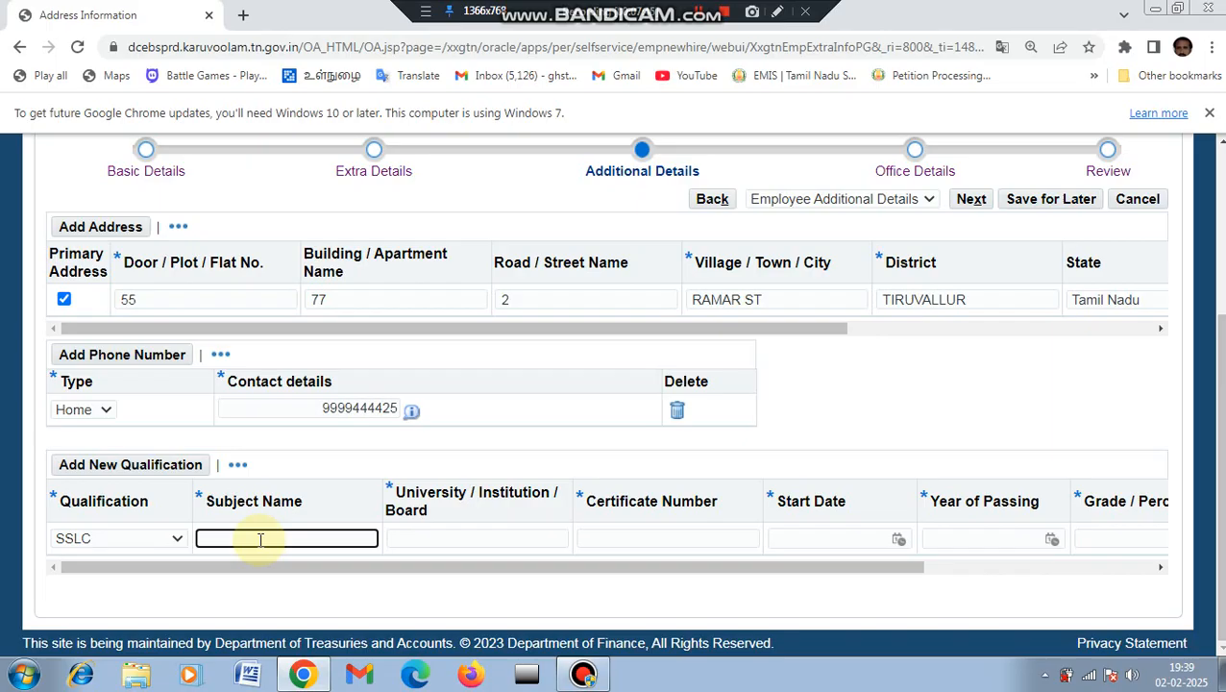
pyautogui.click(581, 599)
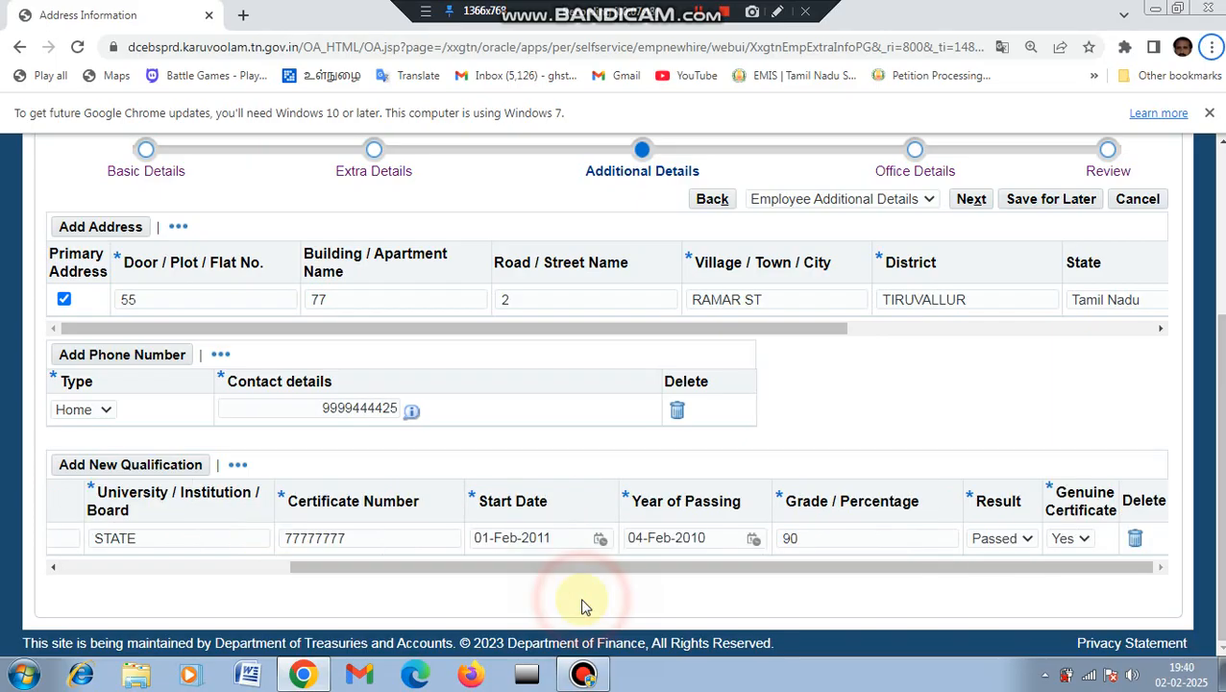
pyautogui.moveTo(537, 569); pyautogui.dragTo(777, 634)
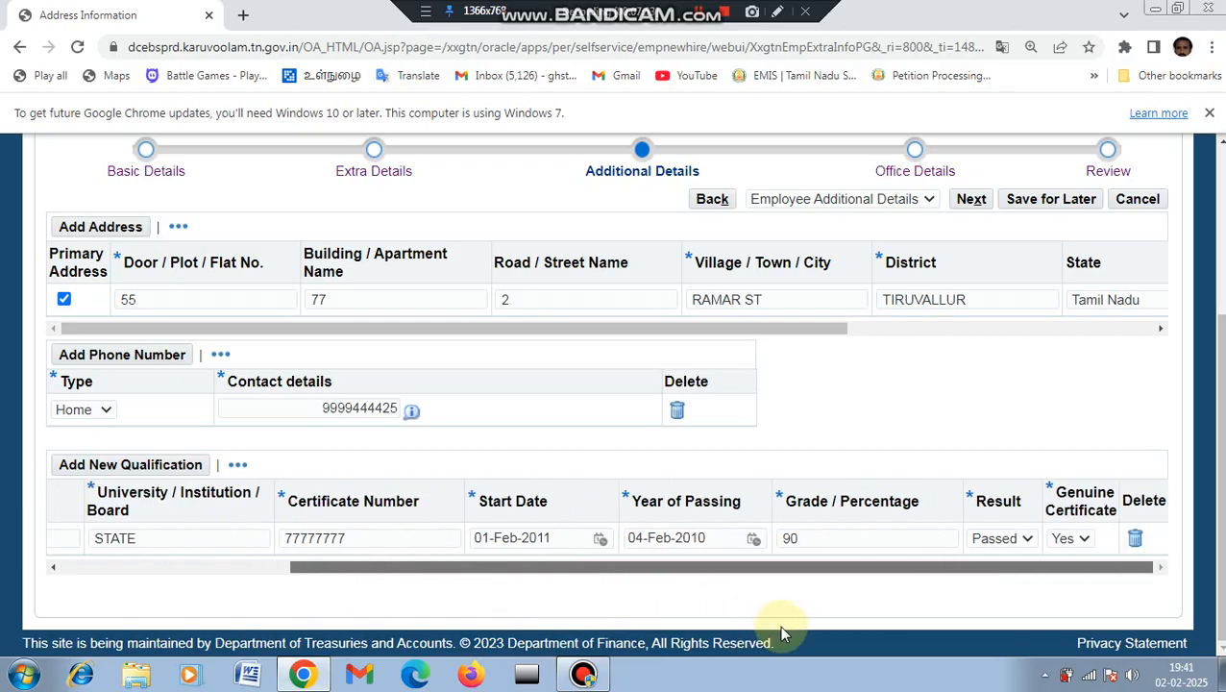
pyautogui.click(156, 472)
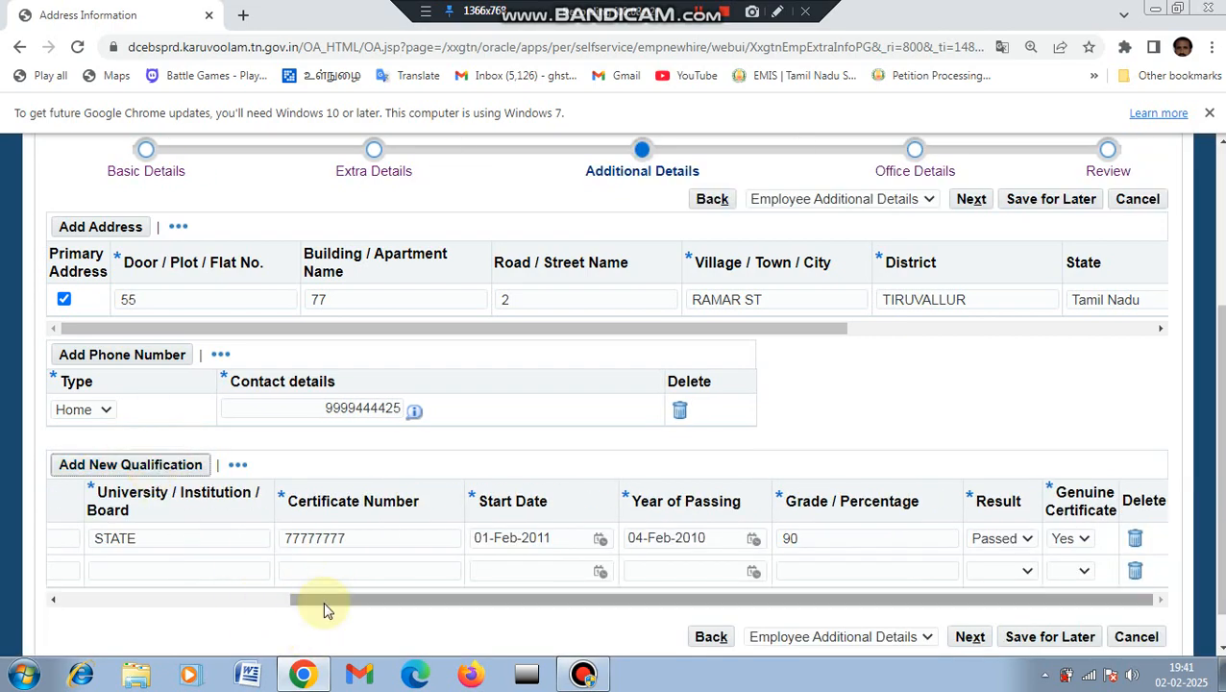
# Step: Set the new qualification row to HSC
pyautogui.moveTo(327, 602); pyautogui.dragTo(73, 595)
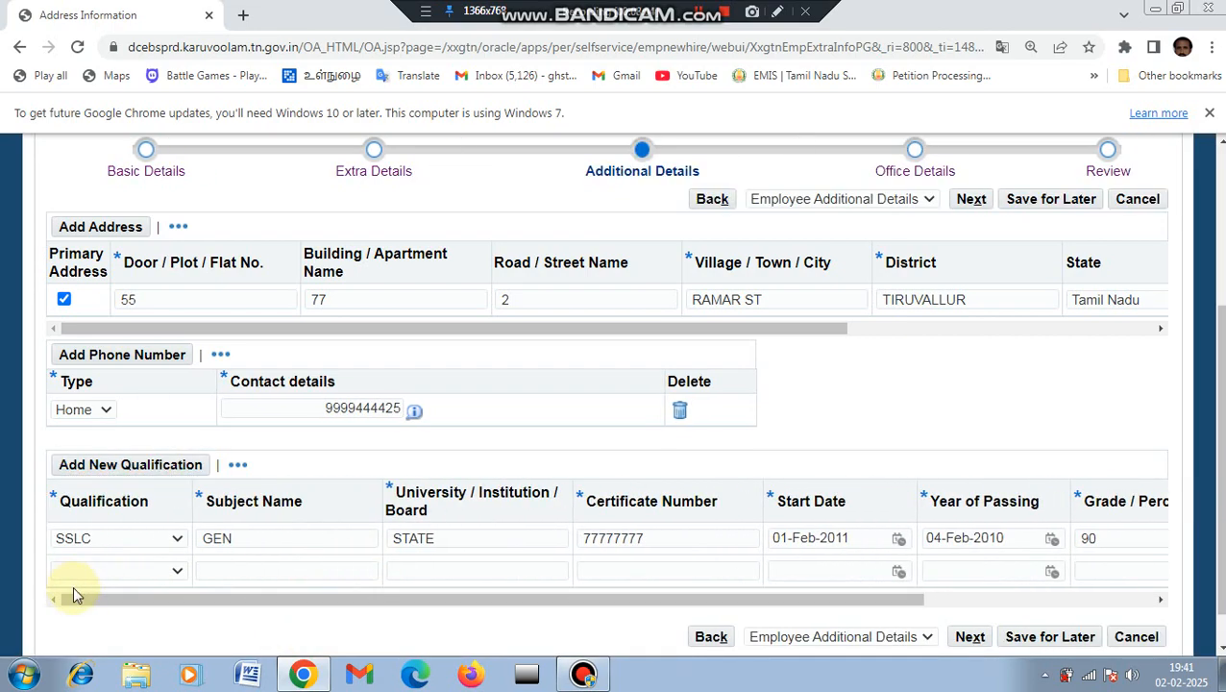
pyautogui.click(171, 572)
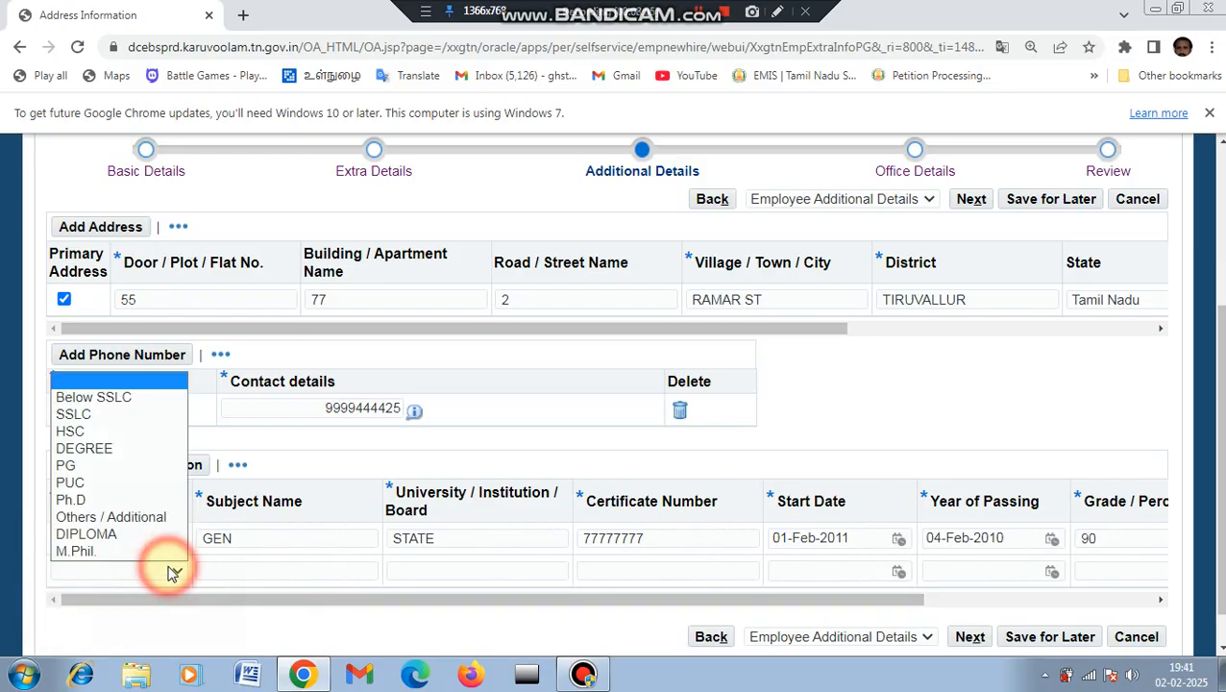
pyautogui.click(128, 431)
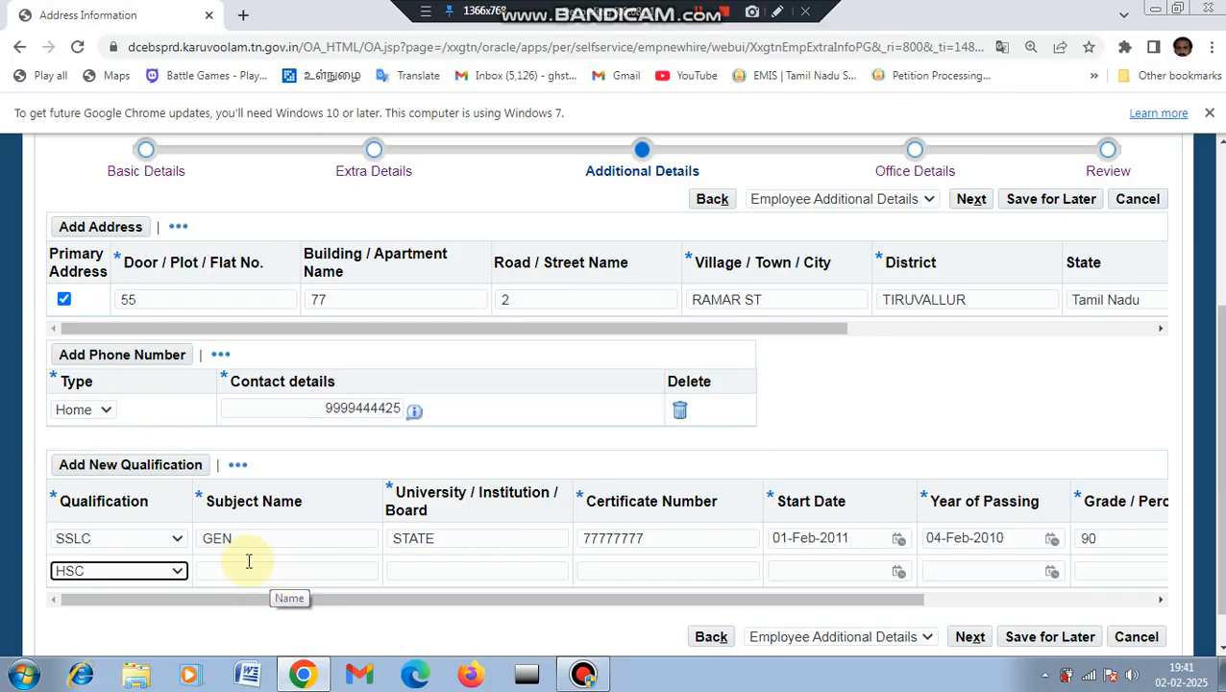
# Step: Dismiss the validation warning from adding another row and move to the HSC subject name
pyautogui.click(180, 473)
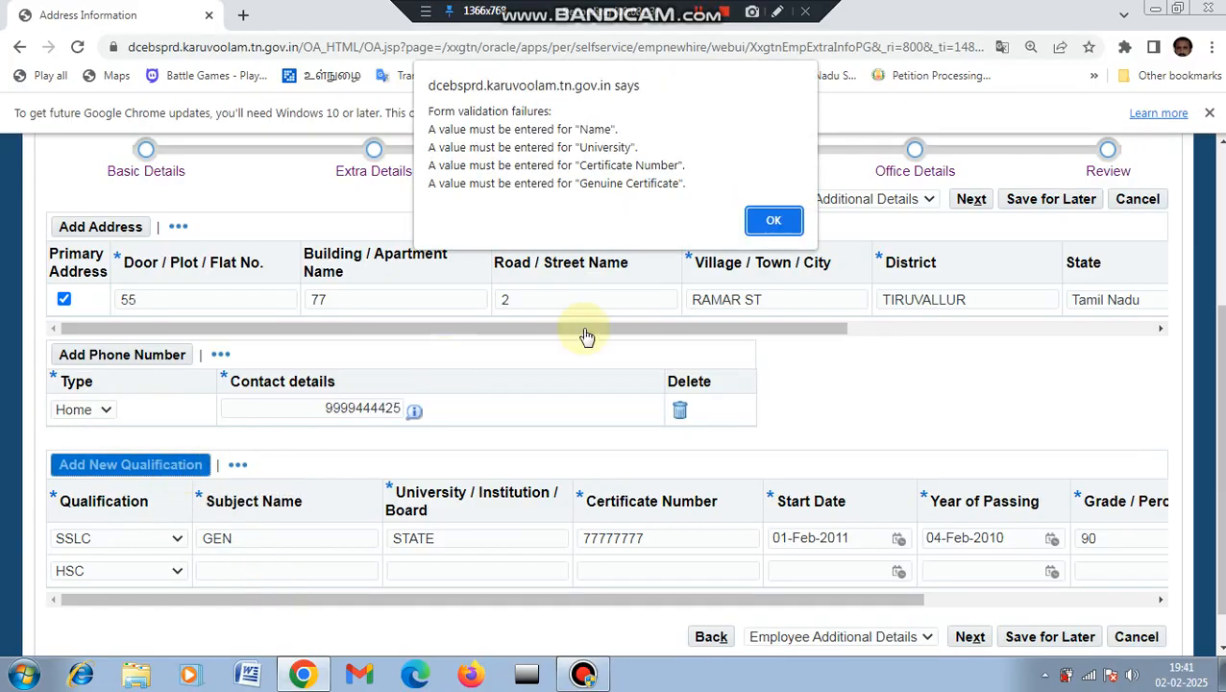
pyautogui.click(768, 220)
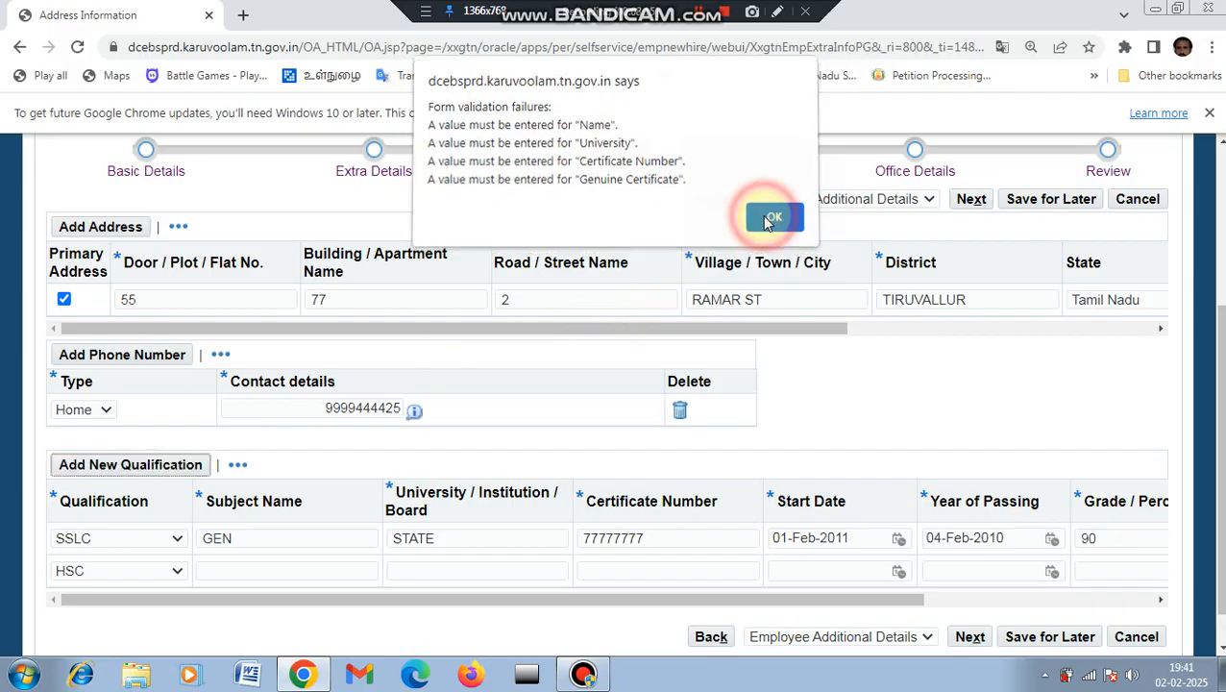
pyautogui.click(237, 570)
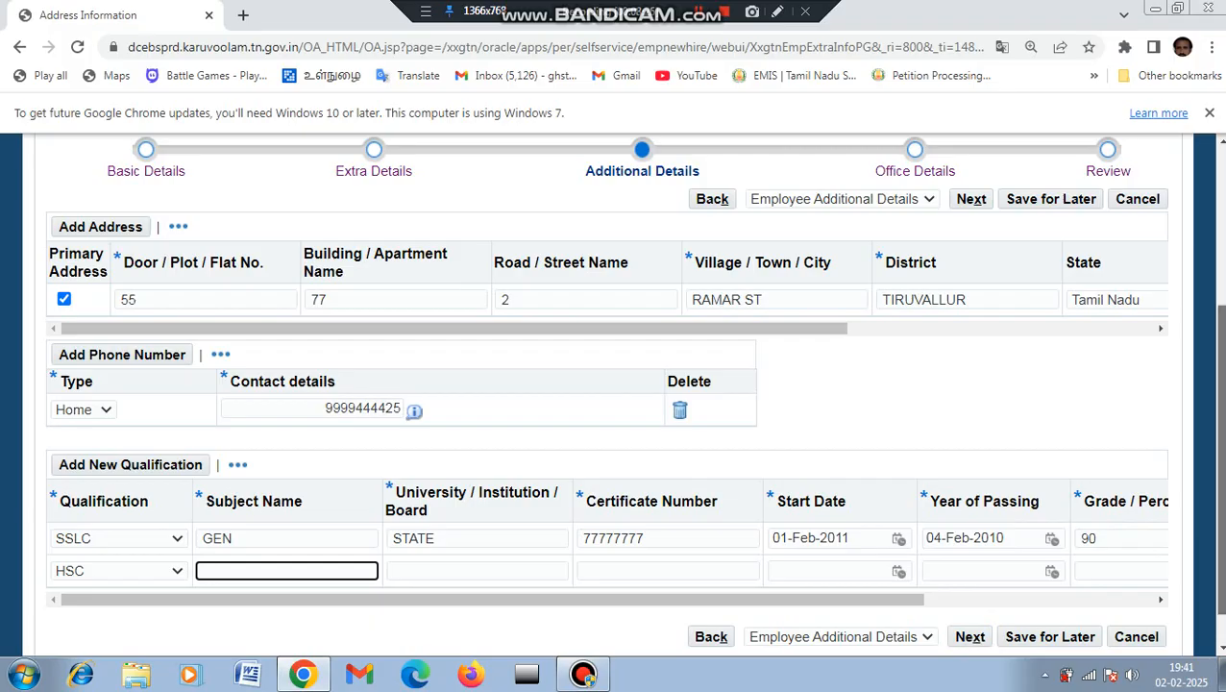
pyautogui.scroll(-1, 1217, 461)
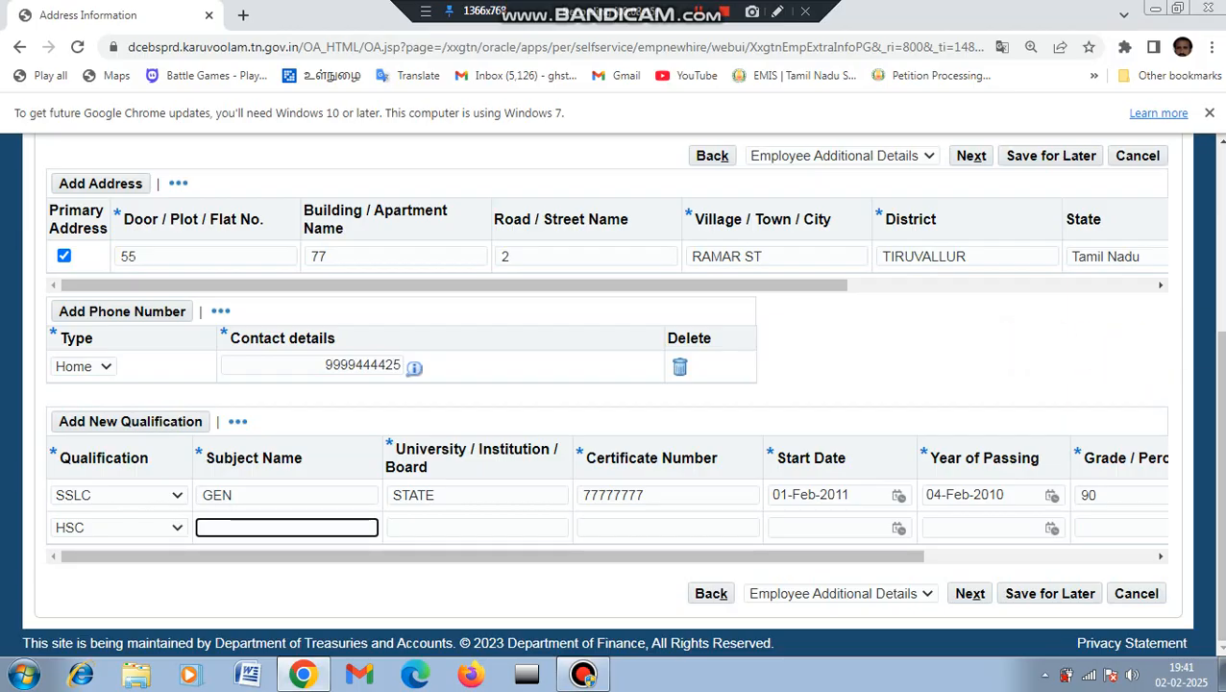
pyautogui.scroll(3, 613, 384)
pyautogui.scroll(-1, 613, 394)
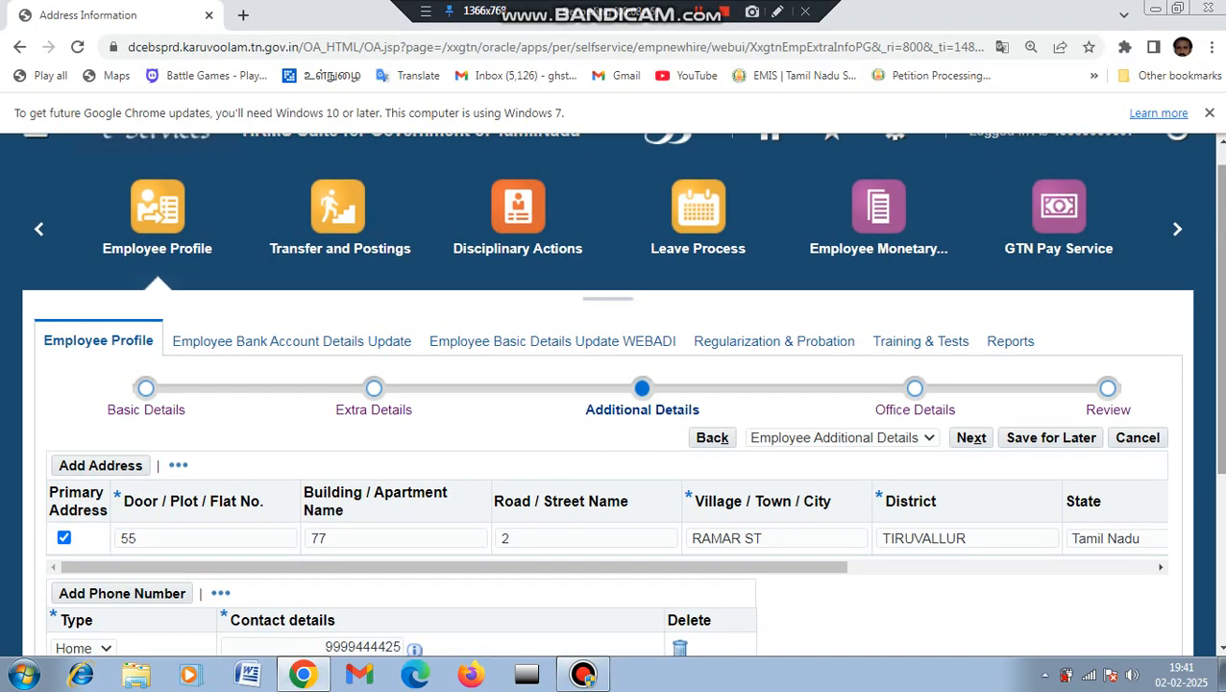
pyautogui.scroll(1, 612, 393)
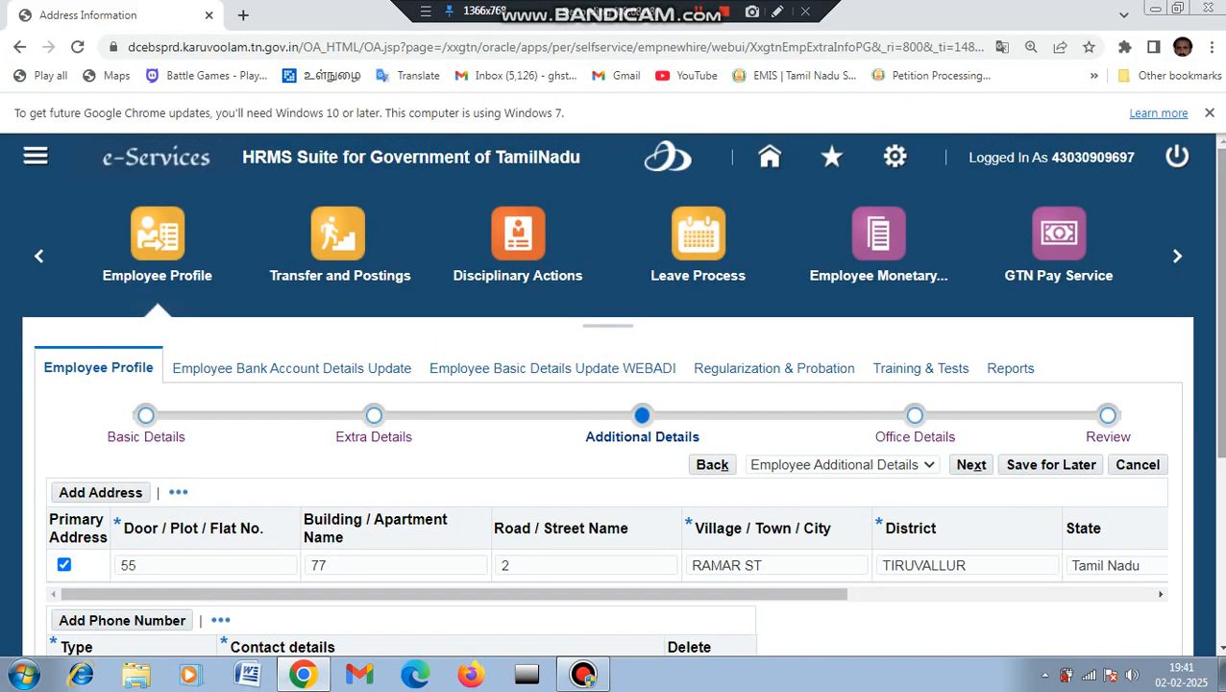
# Step: Sign out of HRMS, search Google for 'cps missing credit', and open the cps.tn.gov.in result
pyautogui.click(1176, 159)
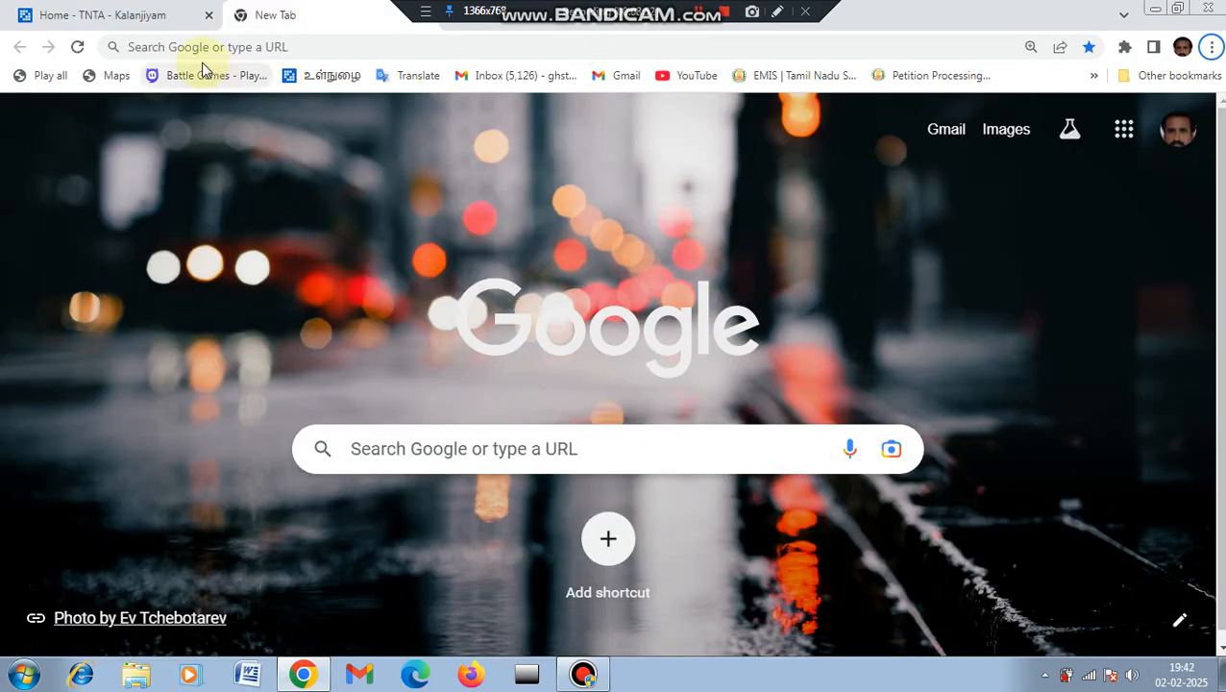
pyautogui.click(185, 47)
pyautogui.write('CPS')
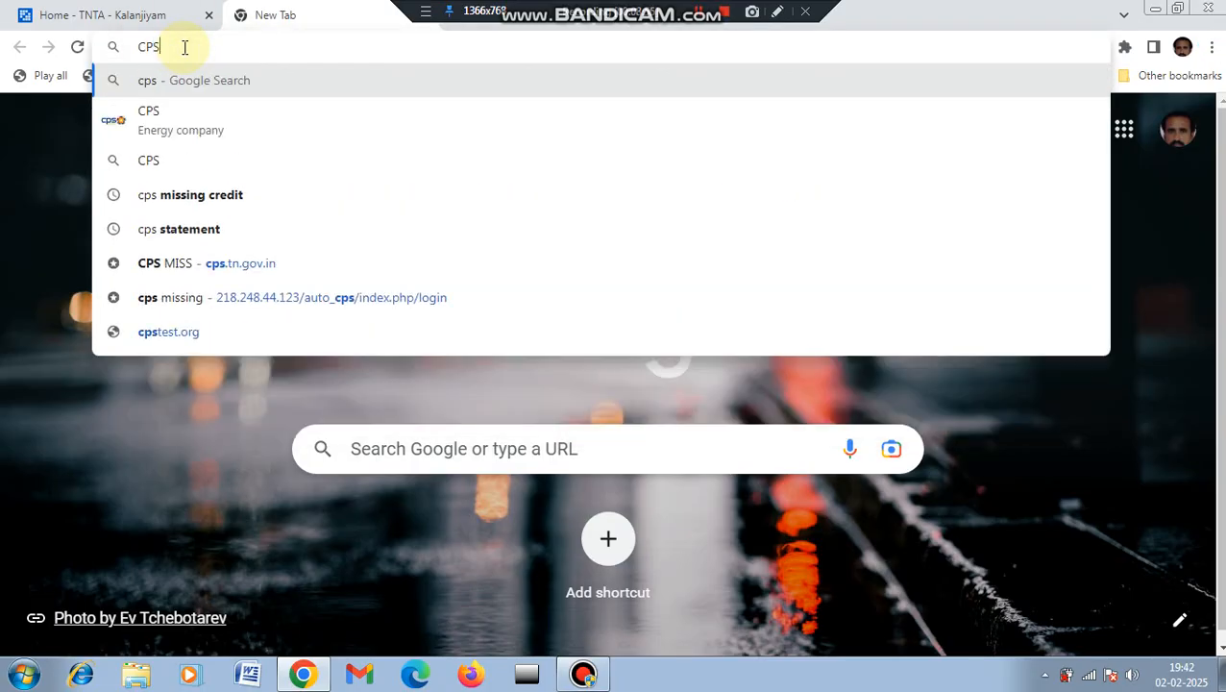
pyautogui.click(202, 195)
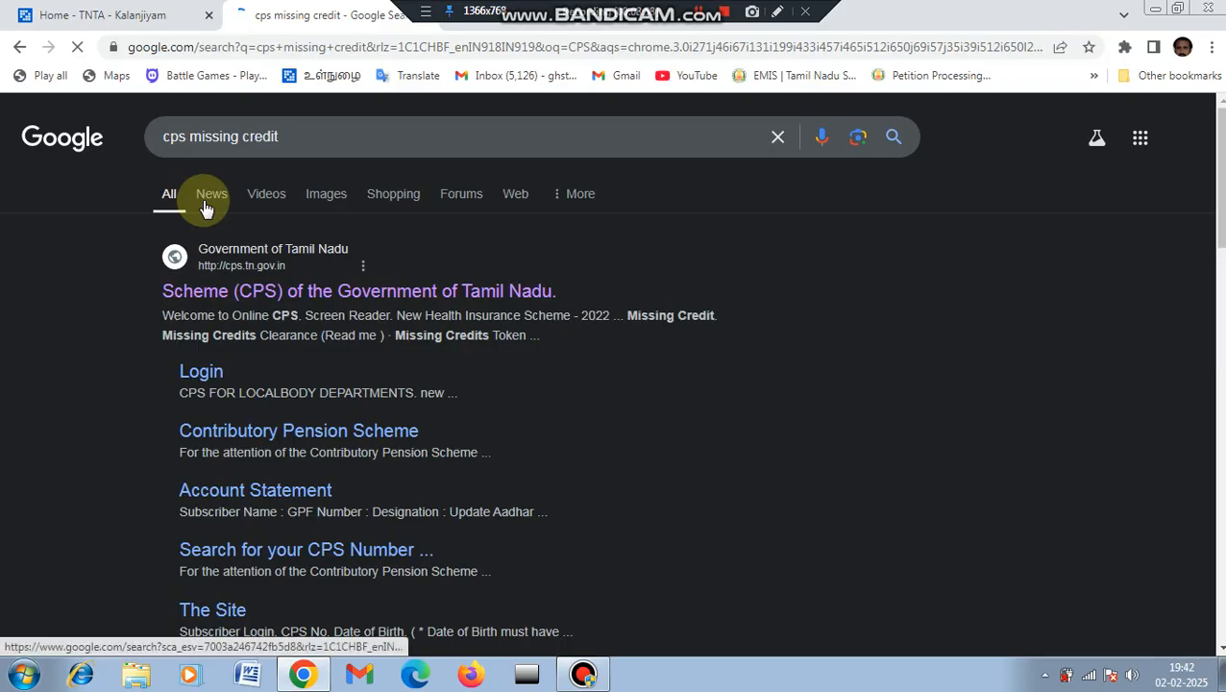
pyautogui.click(228, 302)
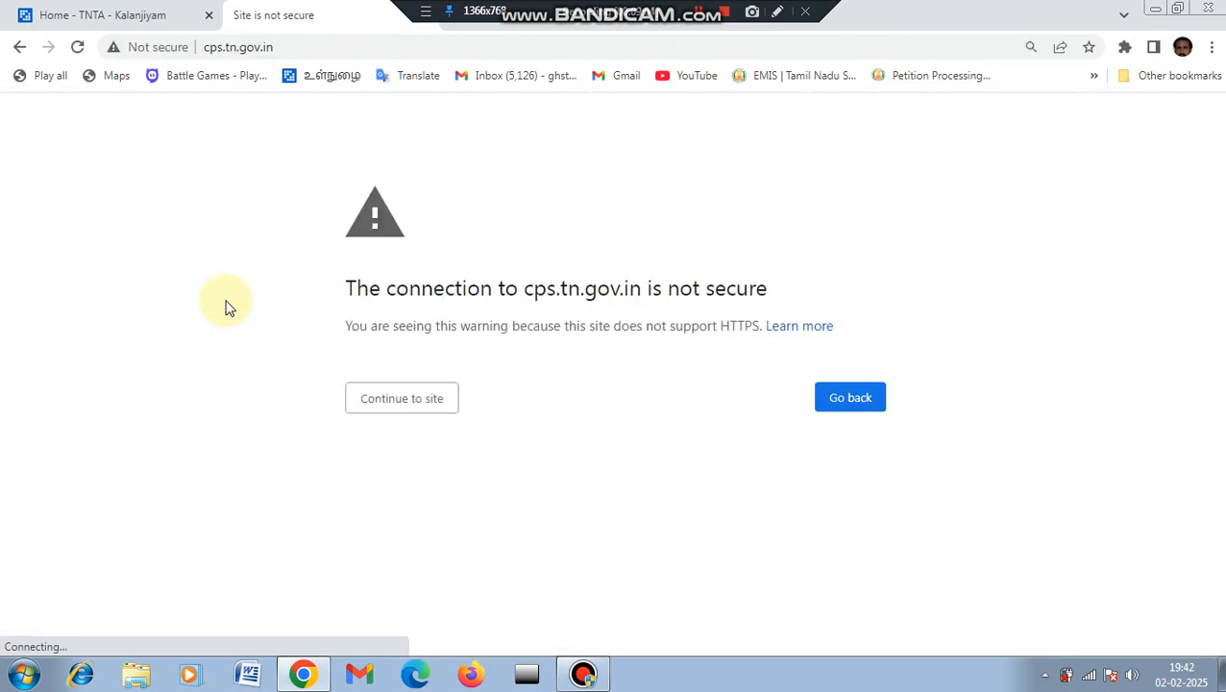
# Step: Bypass the not-secure warning and expand Final Withdrawal Subscriber's Status
pyautogui.click(444, 401)
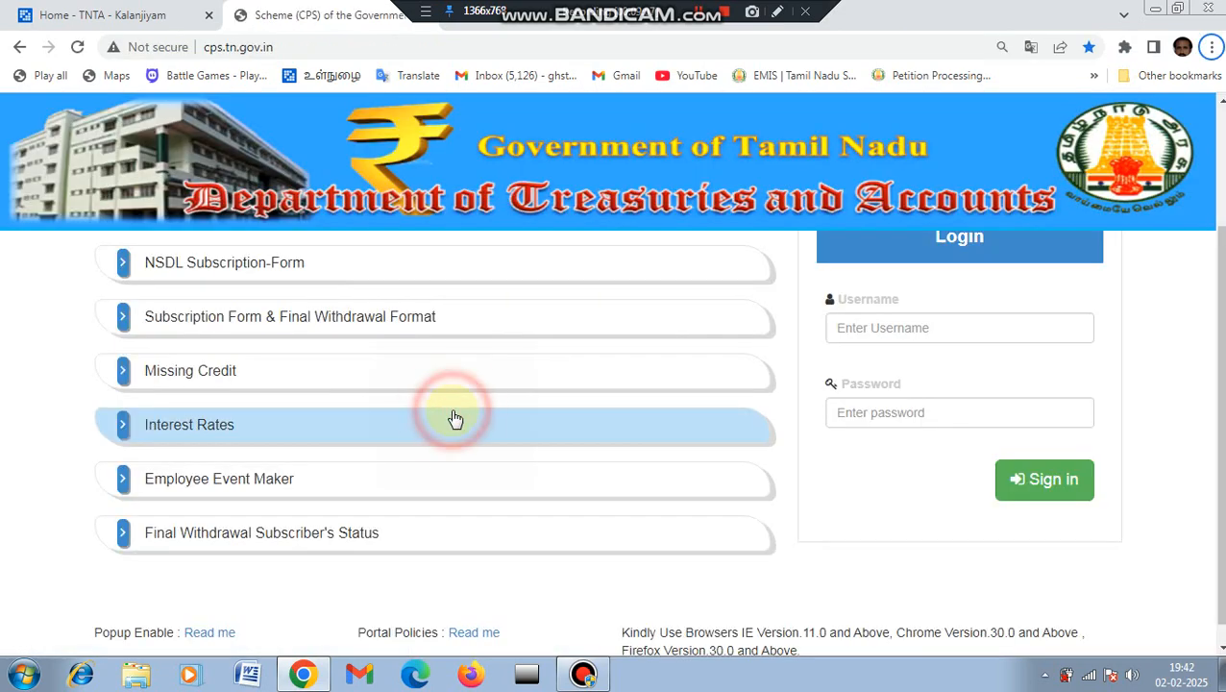
pyautogui.click(239, 545)
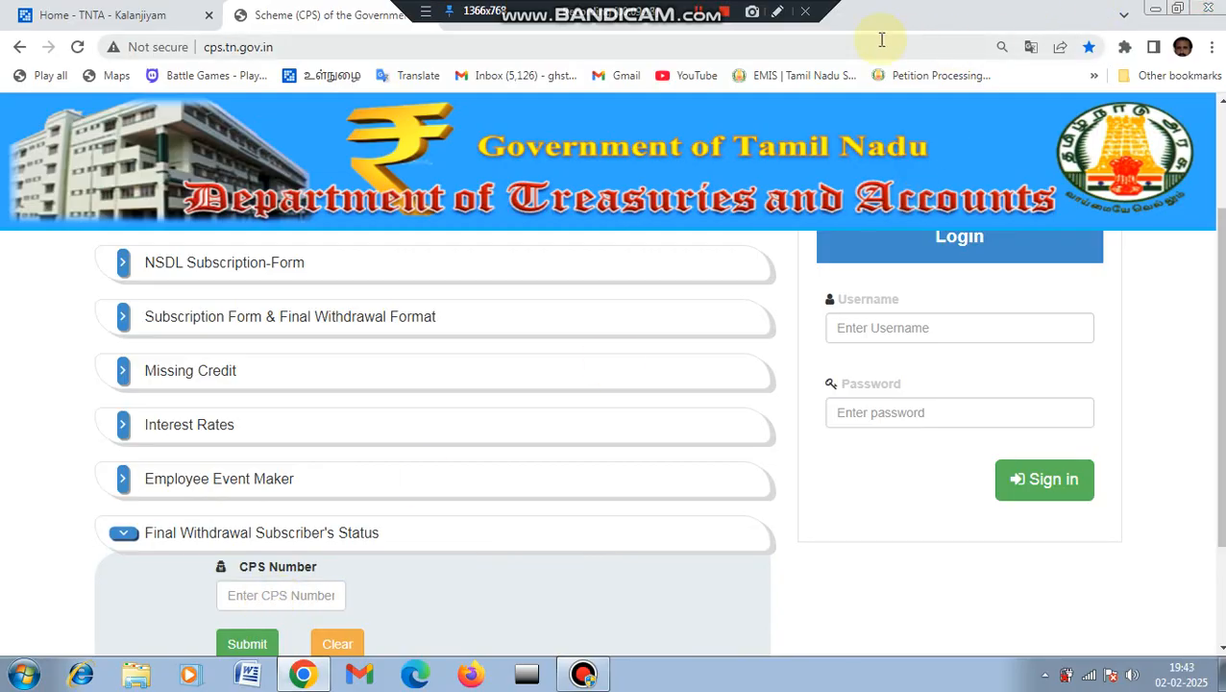
pyautogui.click(777, 11)
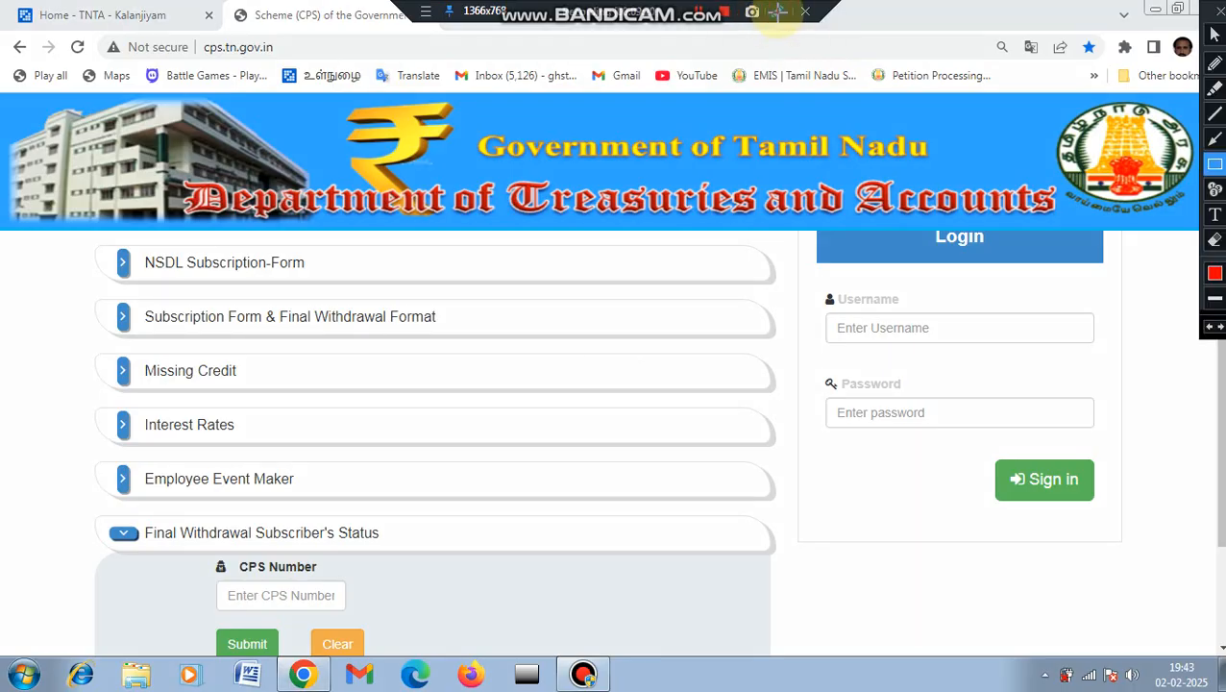
pyautogui.moveTo(82, 506); pyautogui.dragTo(555, 559)
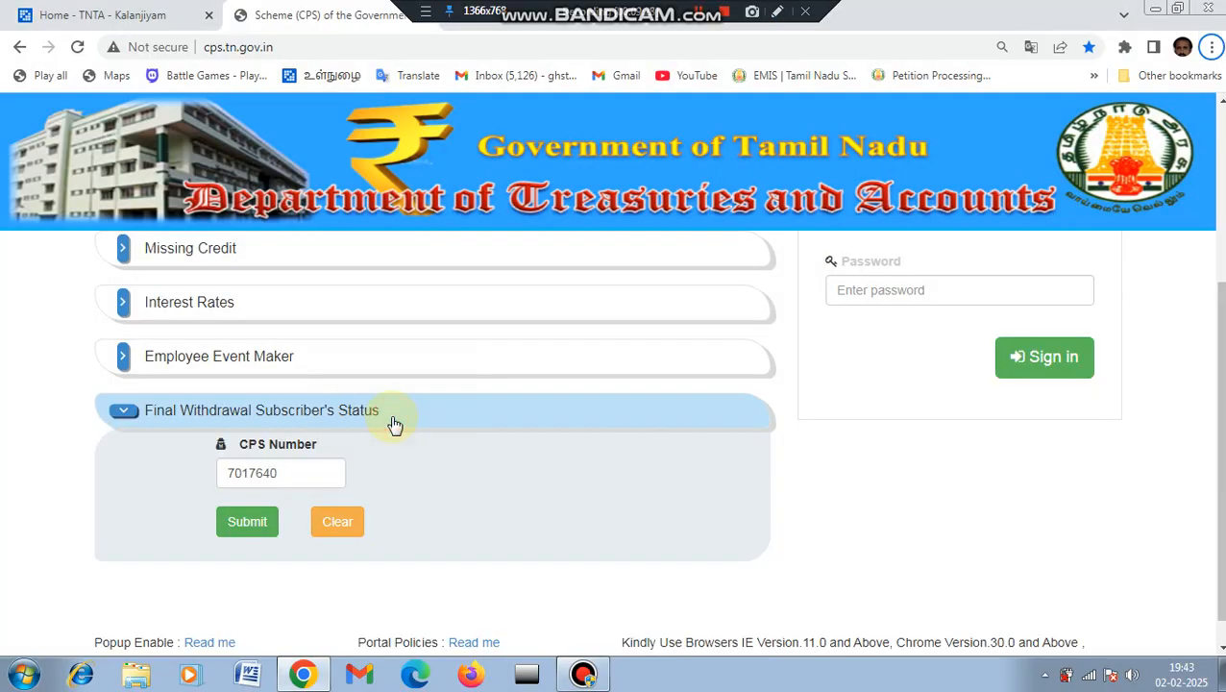
# Step: Submit the subscriber's CPS number and view its processing level, Supervisior
pyautogui.click(290, 471)
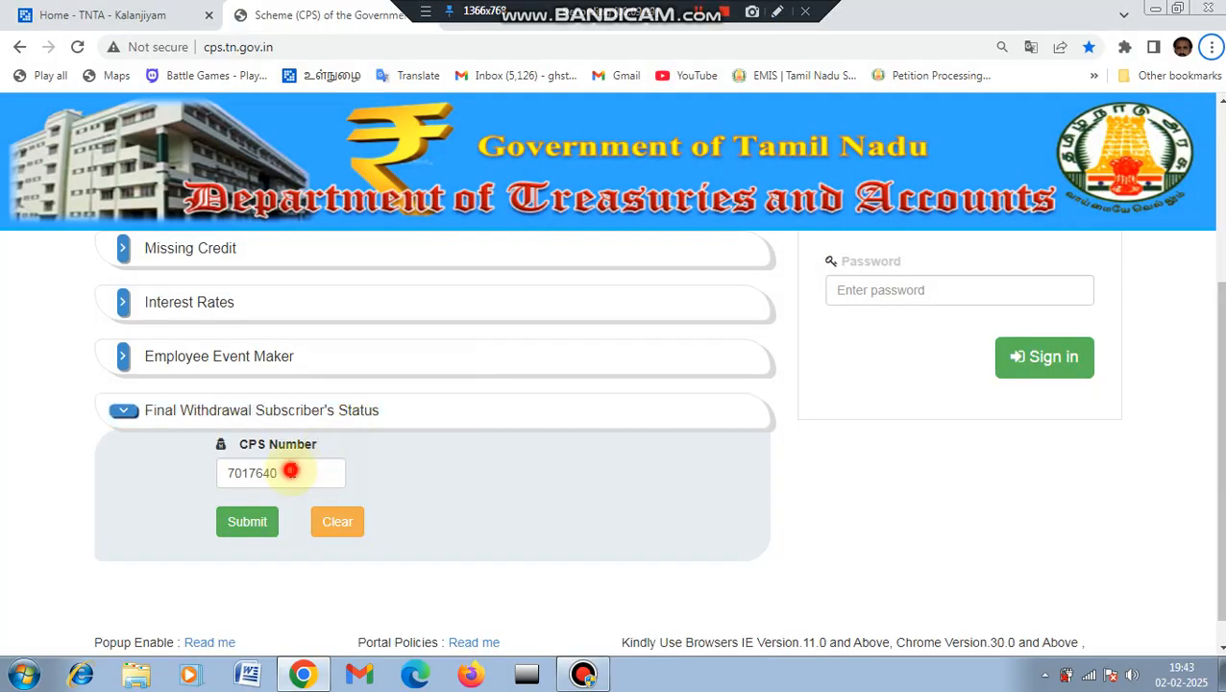
pyautogui.click(254, 531)
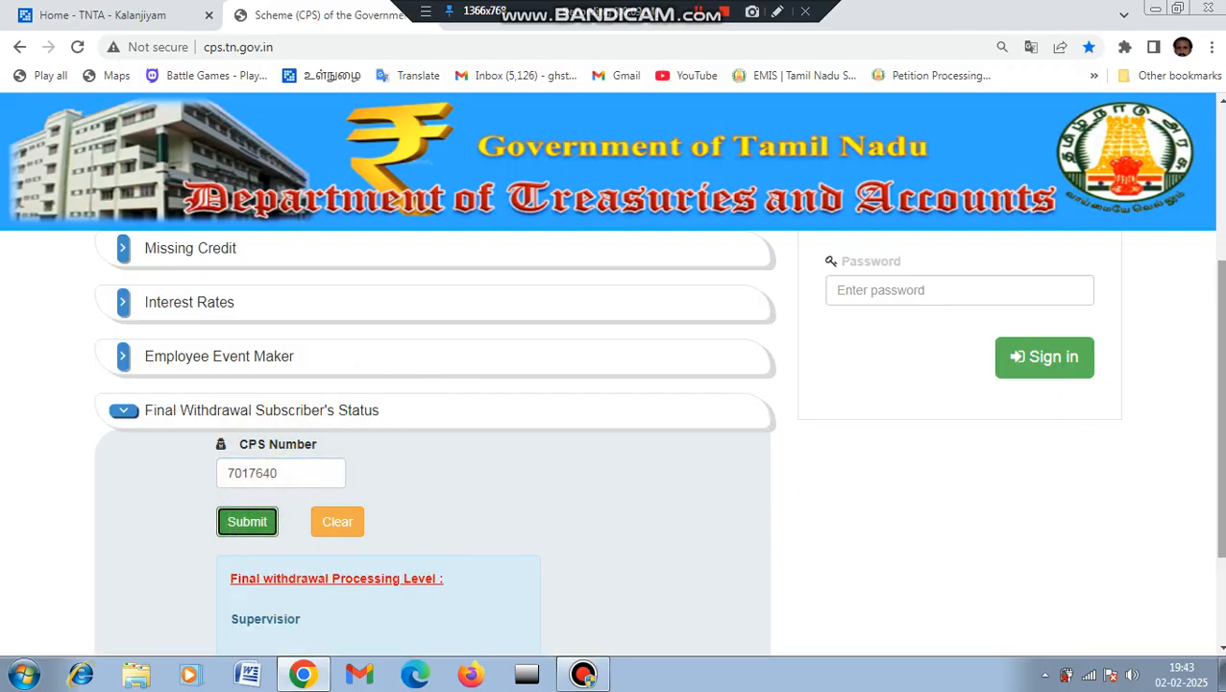
pyautogui.scroll(-1, 1208, 404)
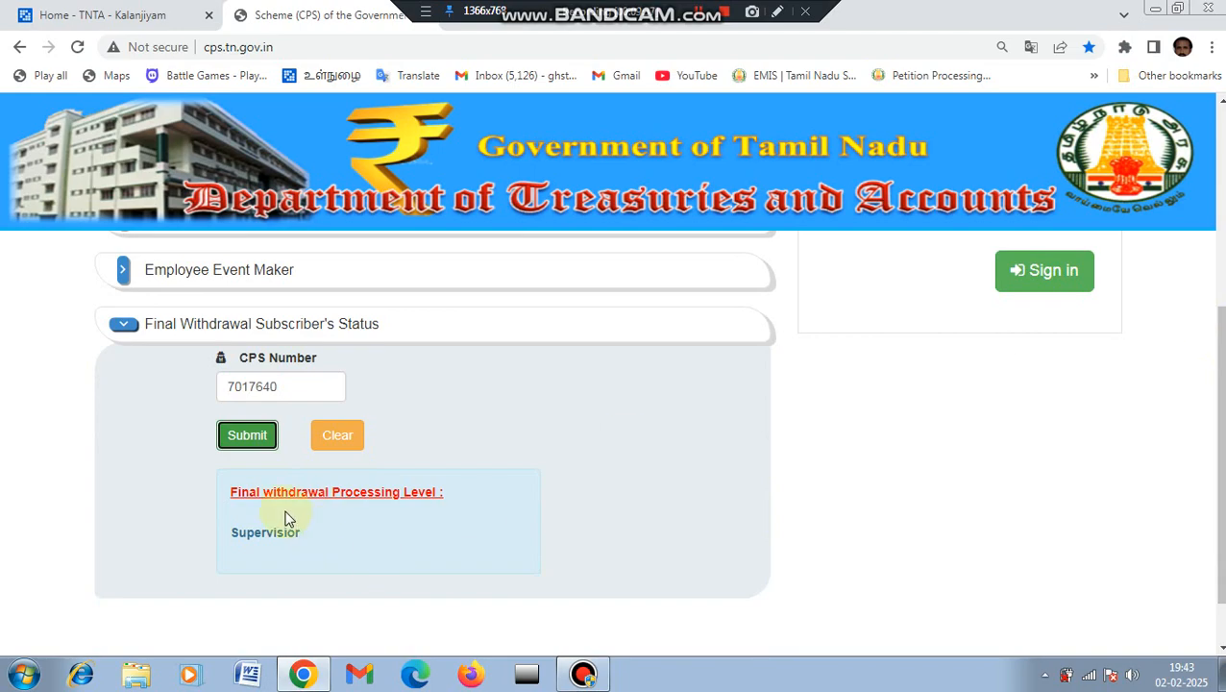
pyautogui.click(777, 12)
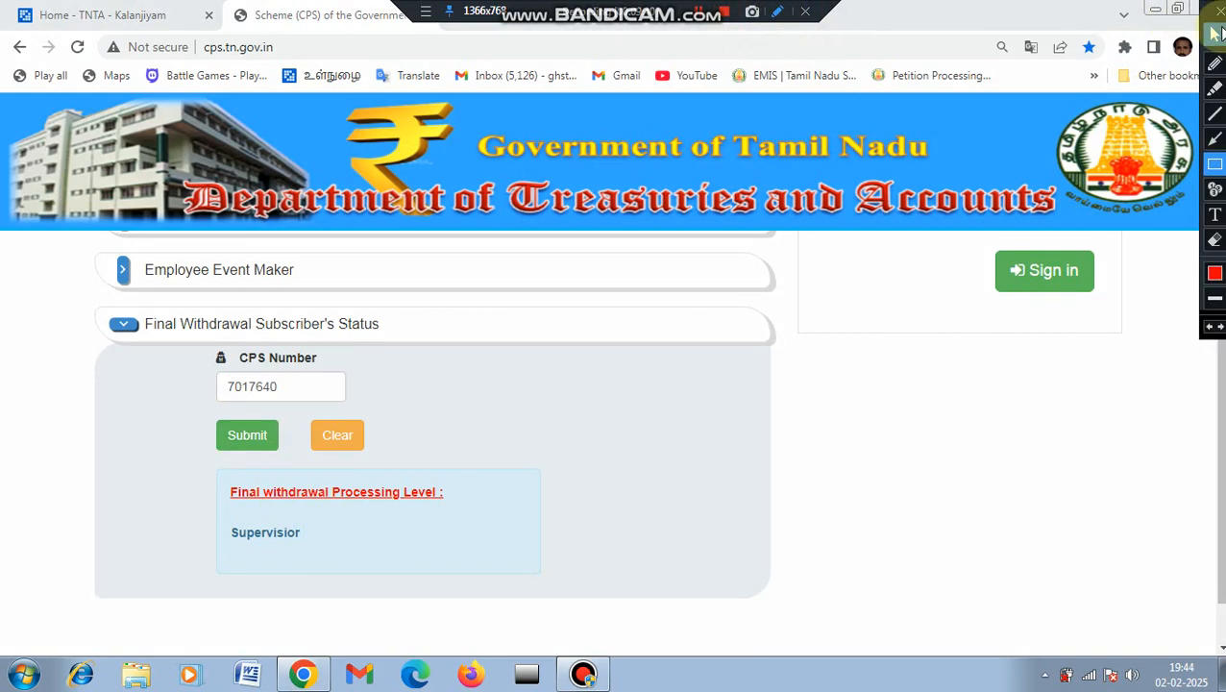
pyautogui.click(1214, 139)
pyautogui.click(1215, 163)
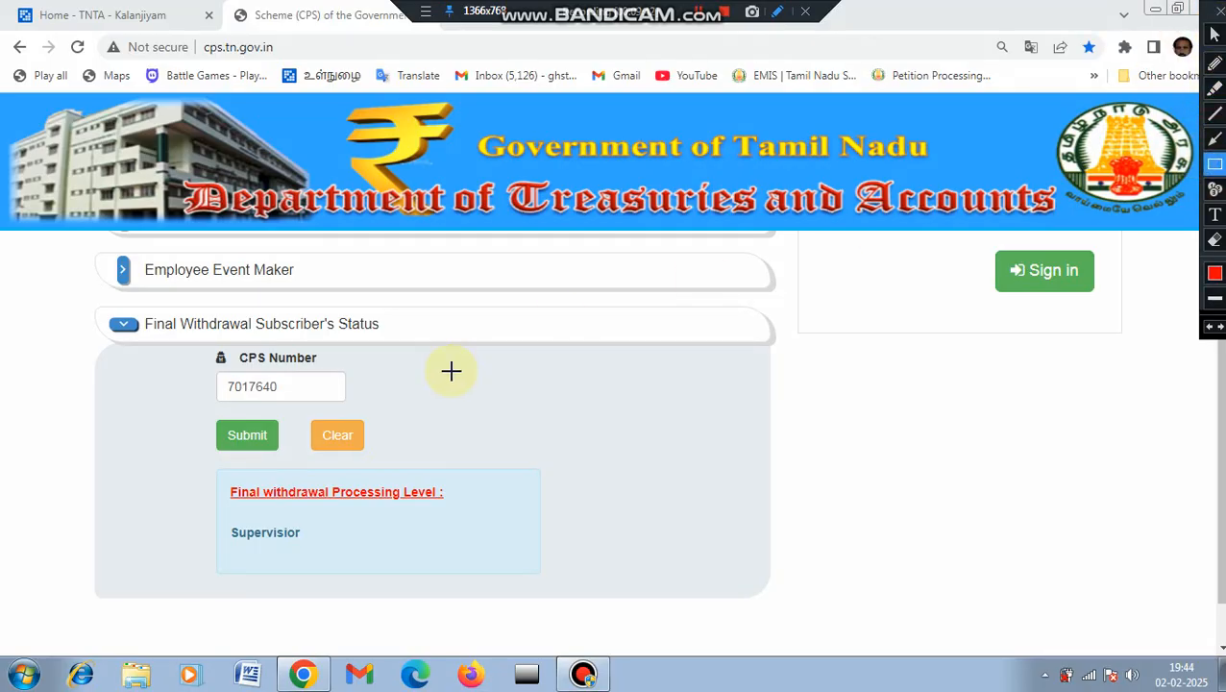
pyautogui.moveTo(231, 516); pyautogui.dragTo(354, 555)
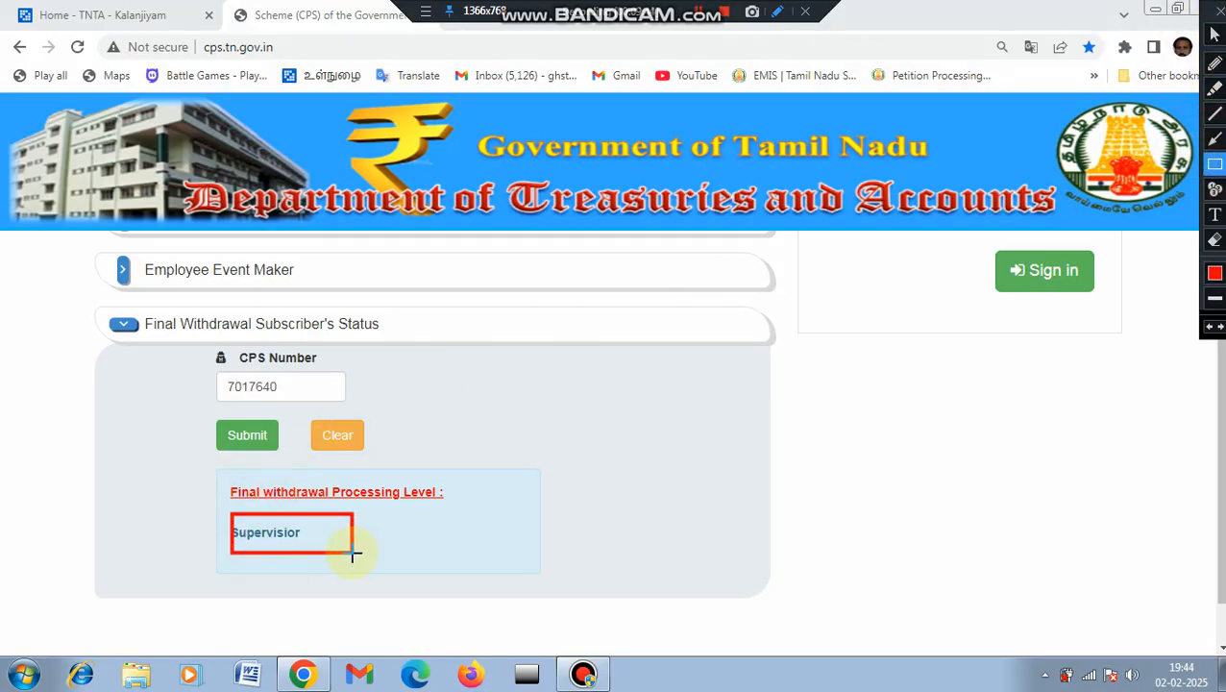